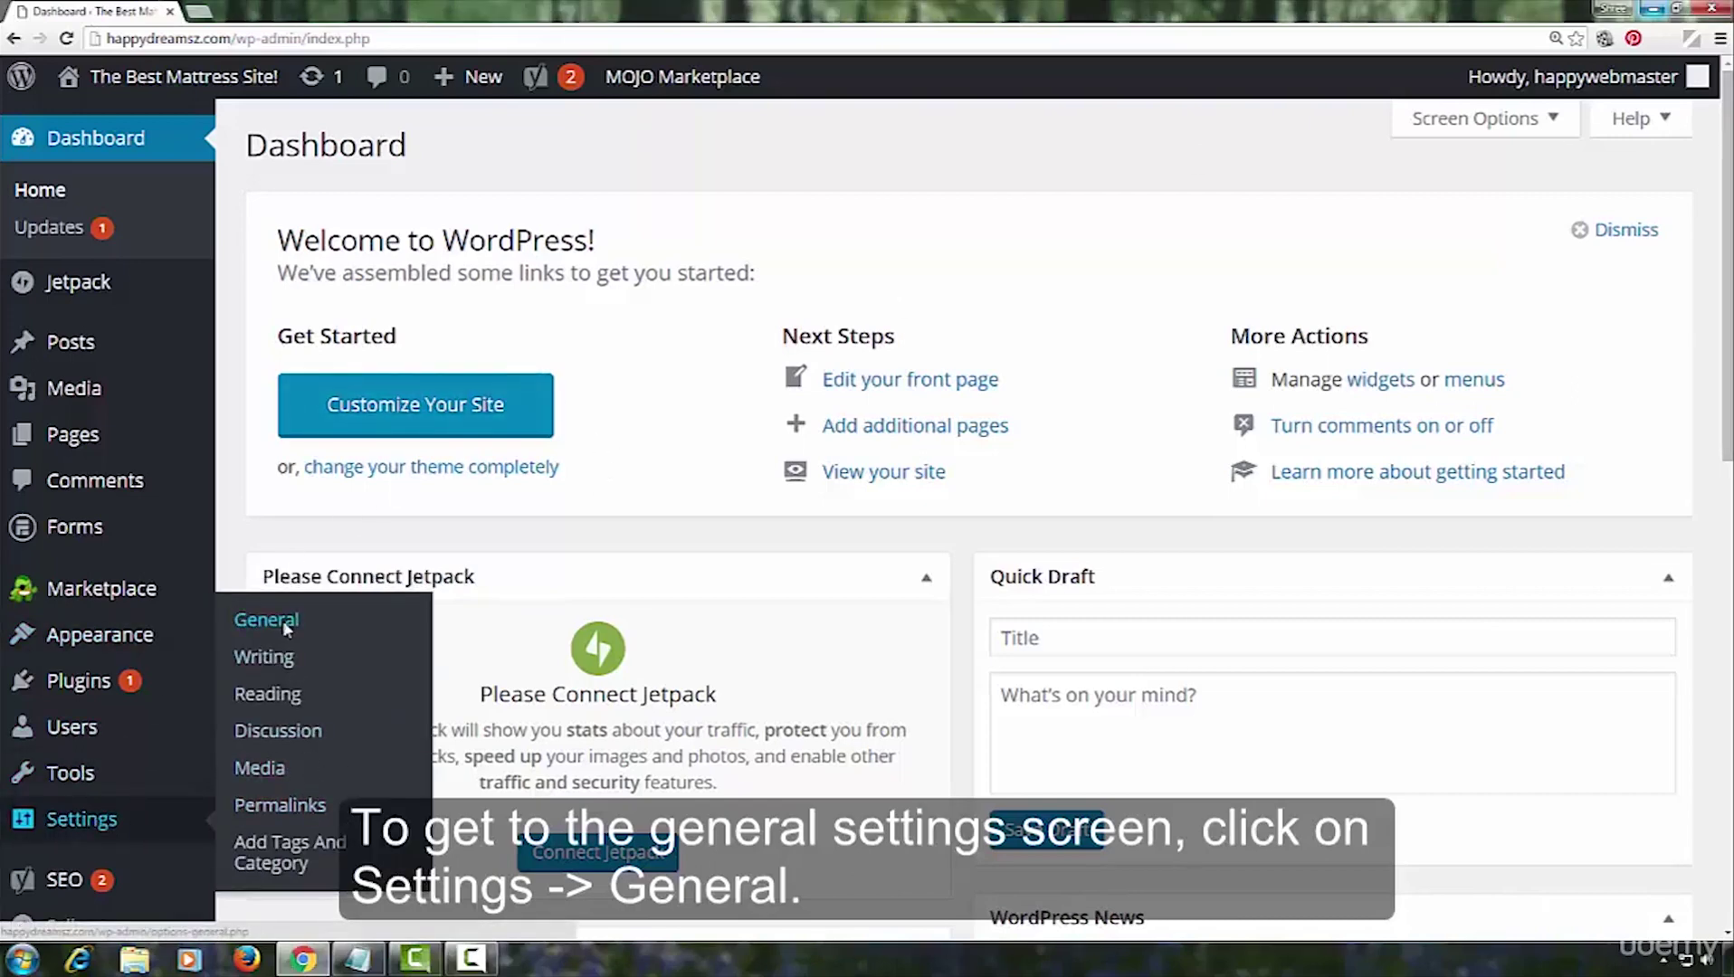
Open Settings > General from the admin menu.
click(285, 627)
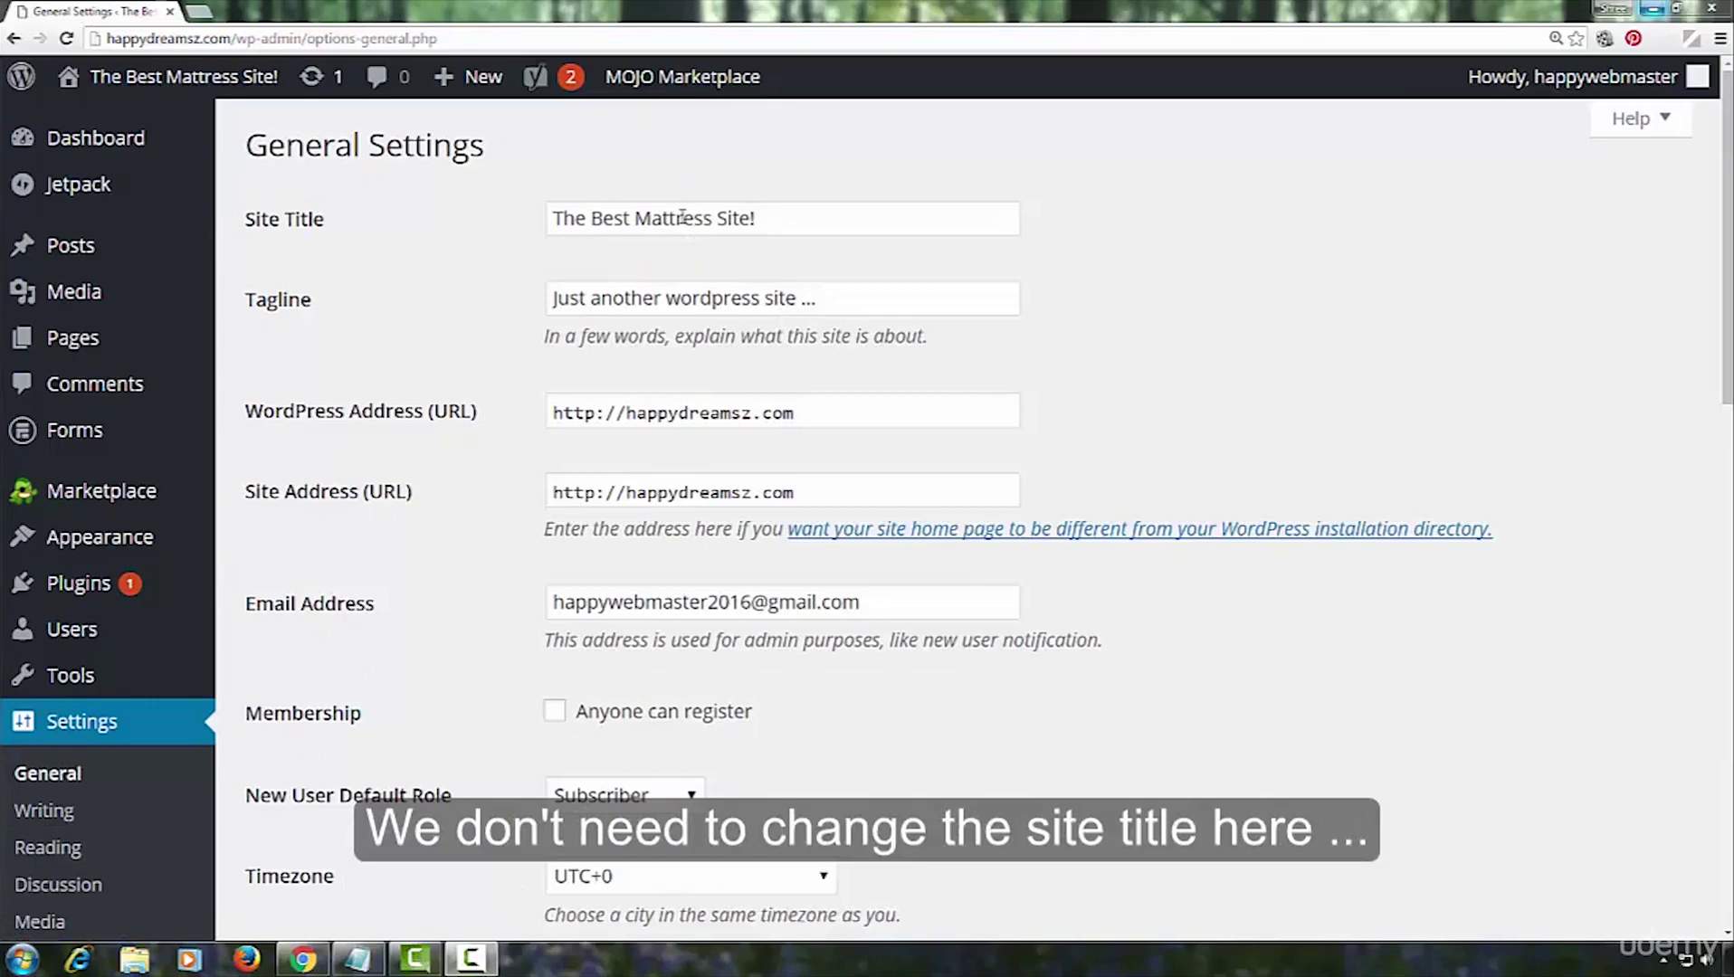
Replace the tagline with 'We help you select the best mattresses ...'.
drag(820, 300, 539, 302)
text(We help you select the best mattresses ...)
key(Tab)
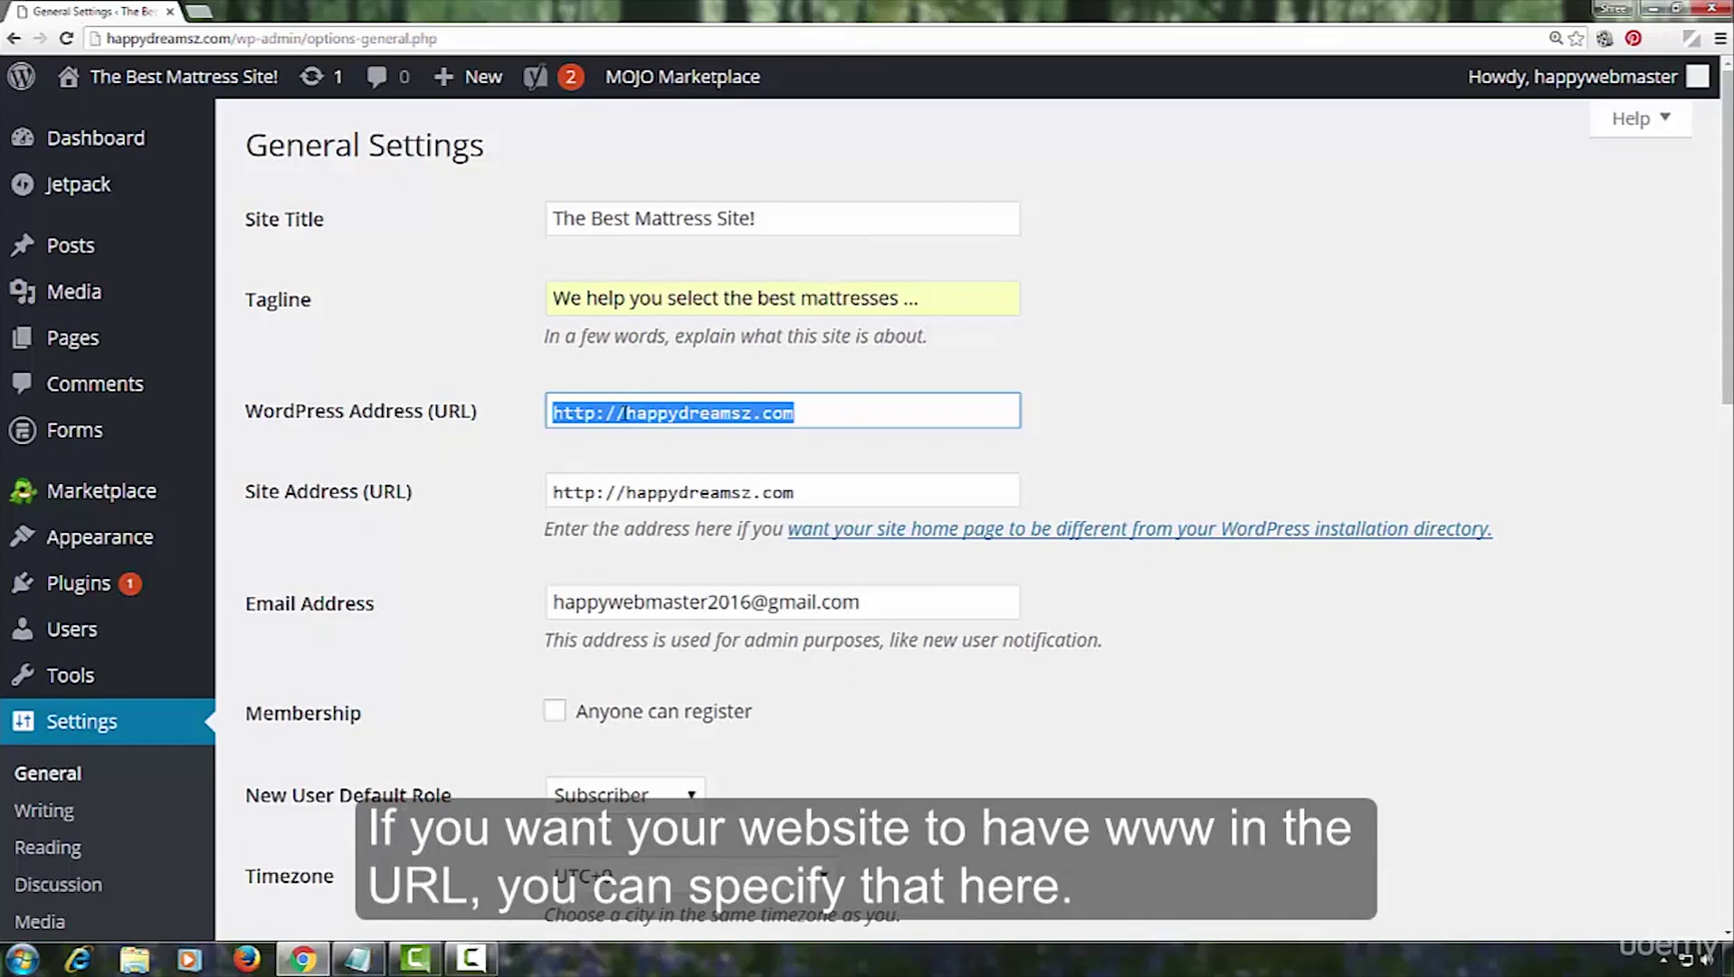
click(623, 413)
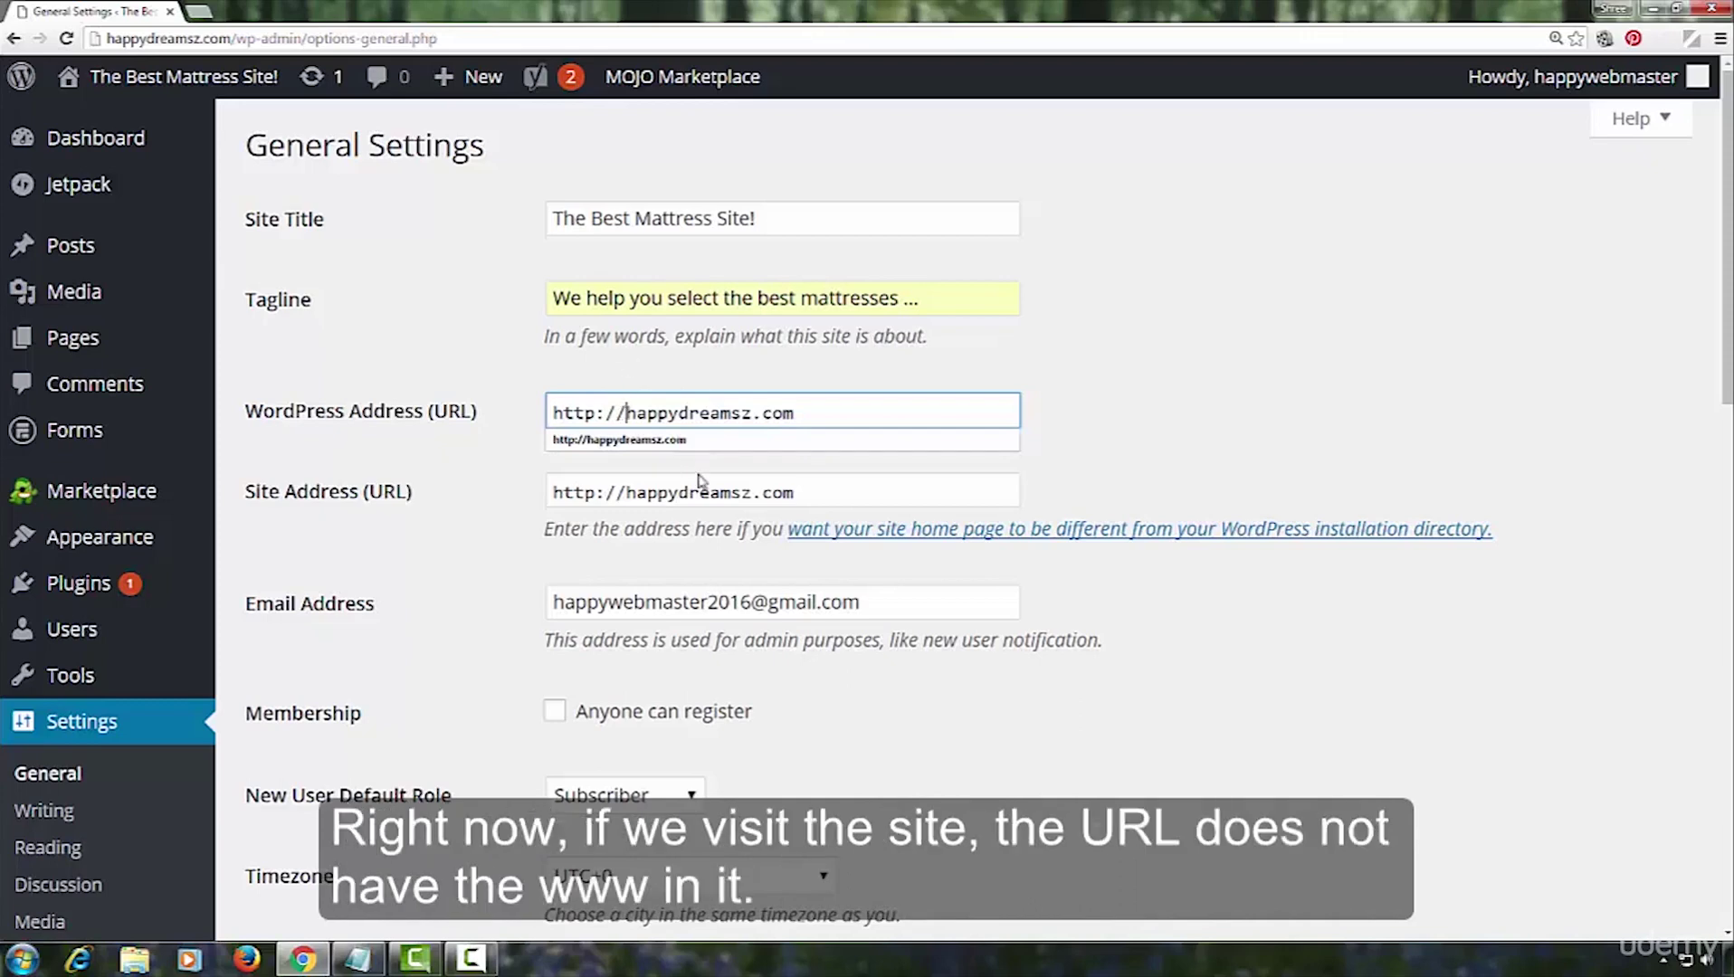
mouse_move(169, 77)
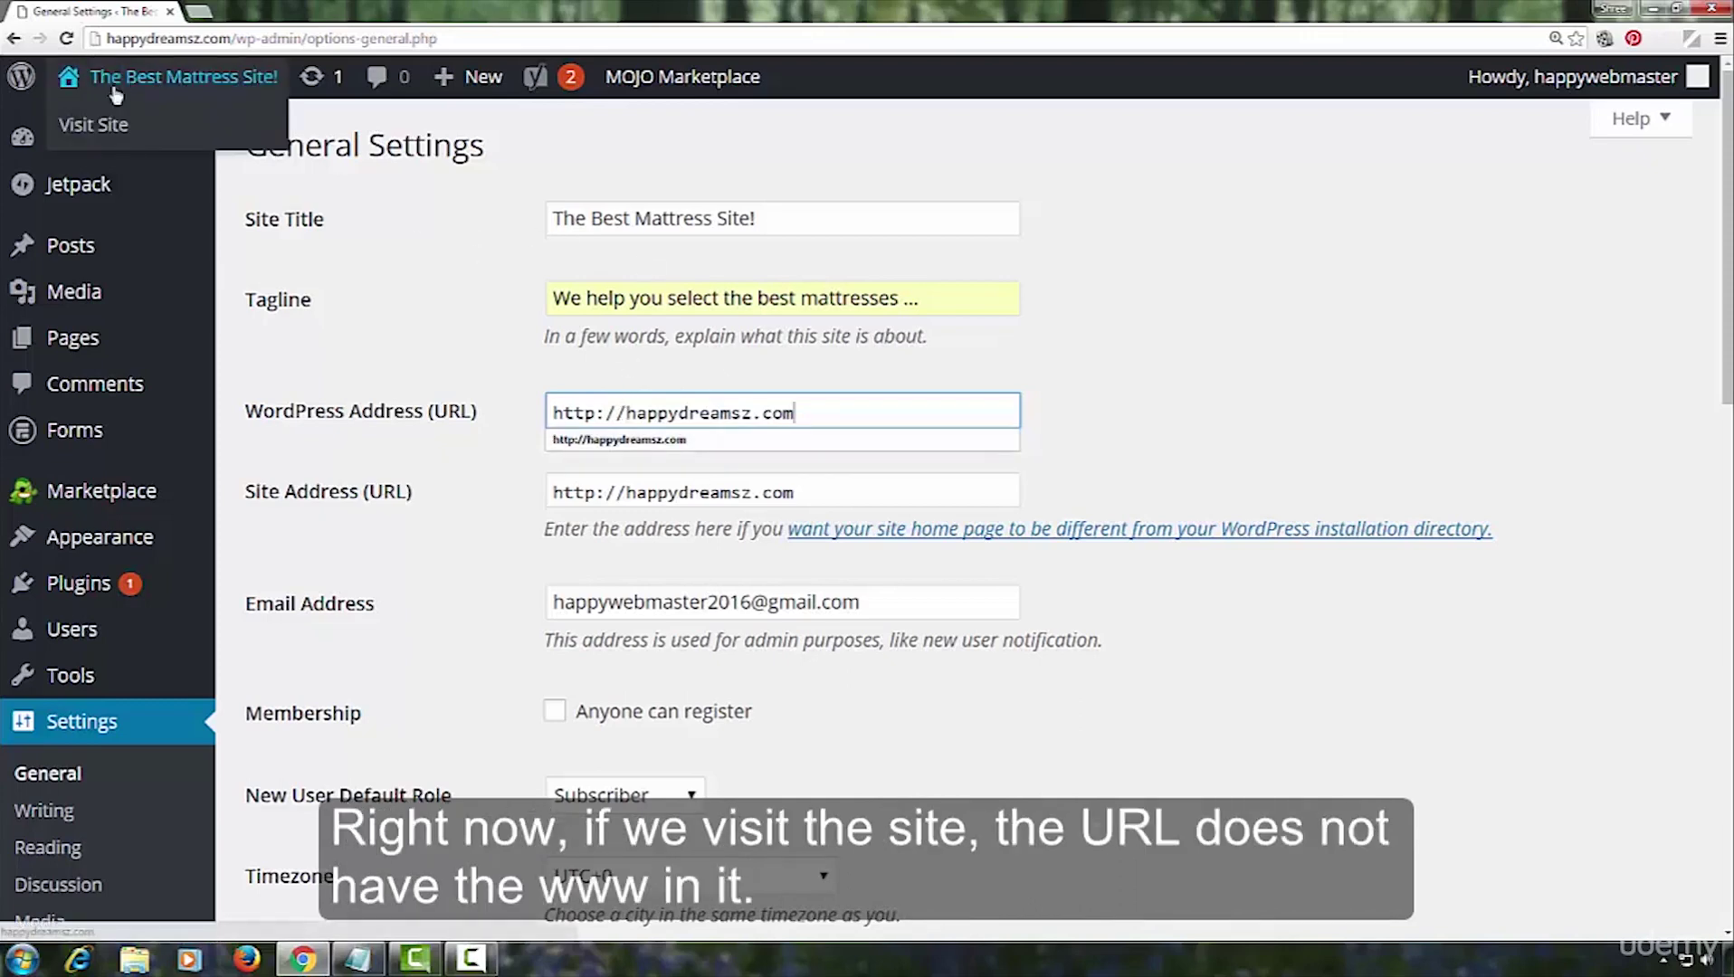
right_click(104, 124)
click(136, 135)
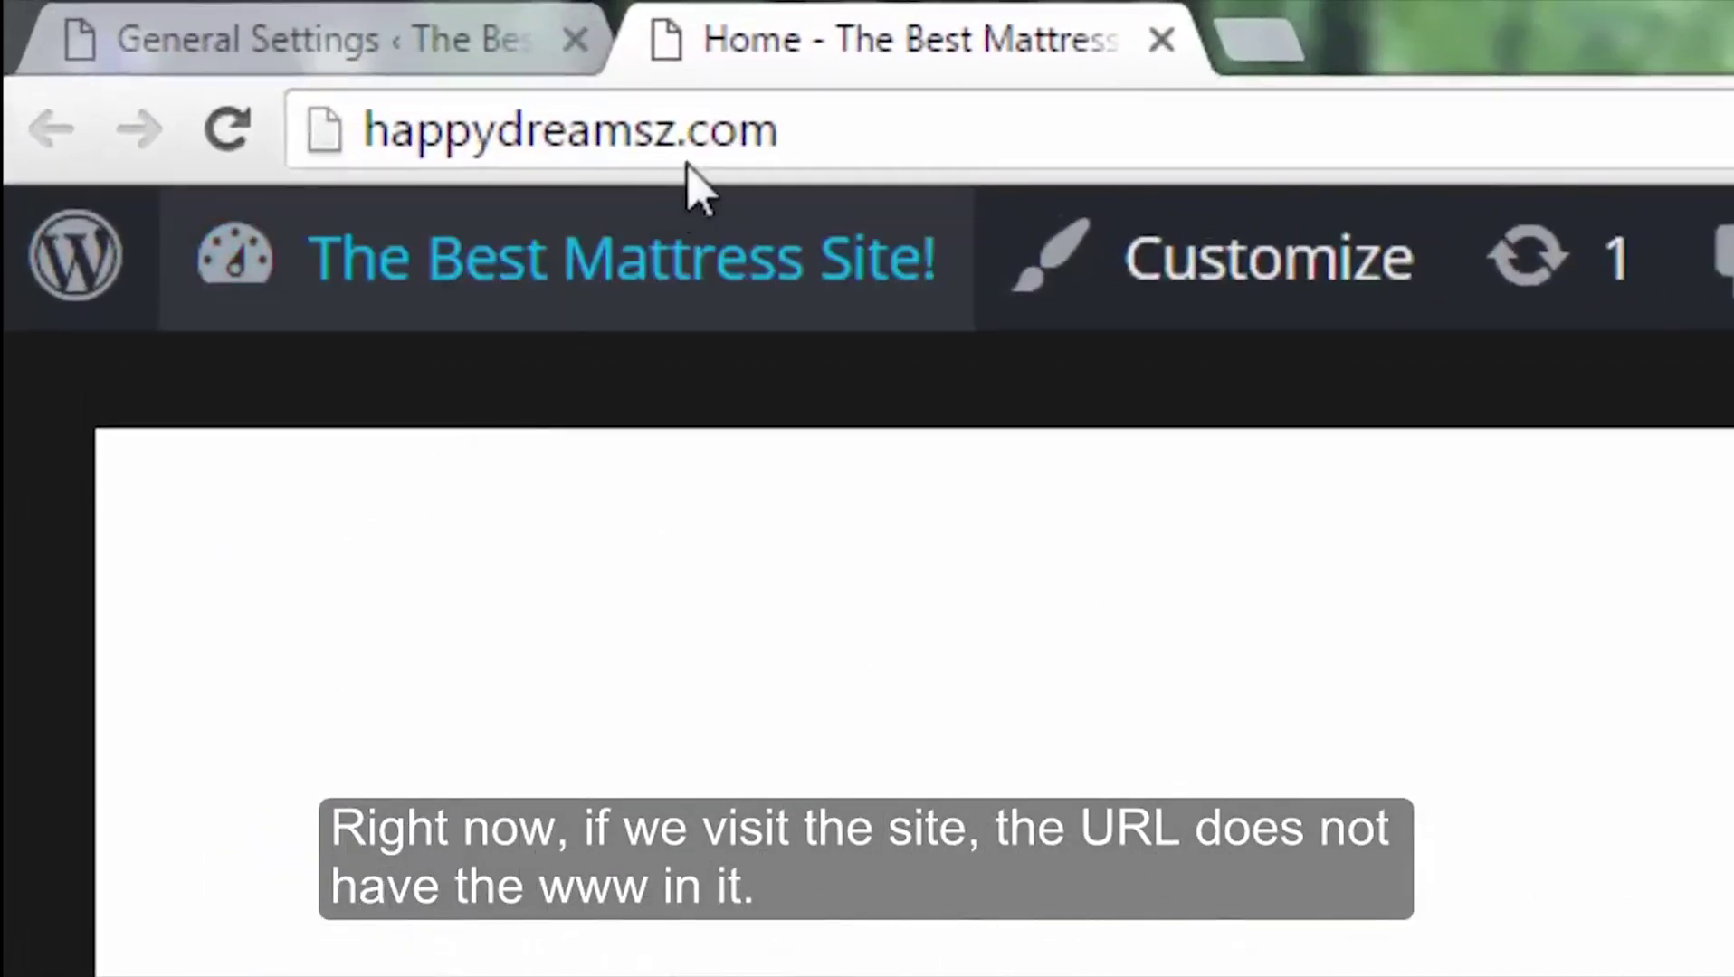
drag(780, 129, 334, 113)
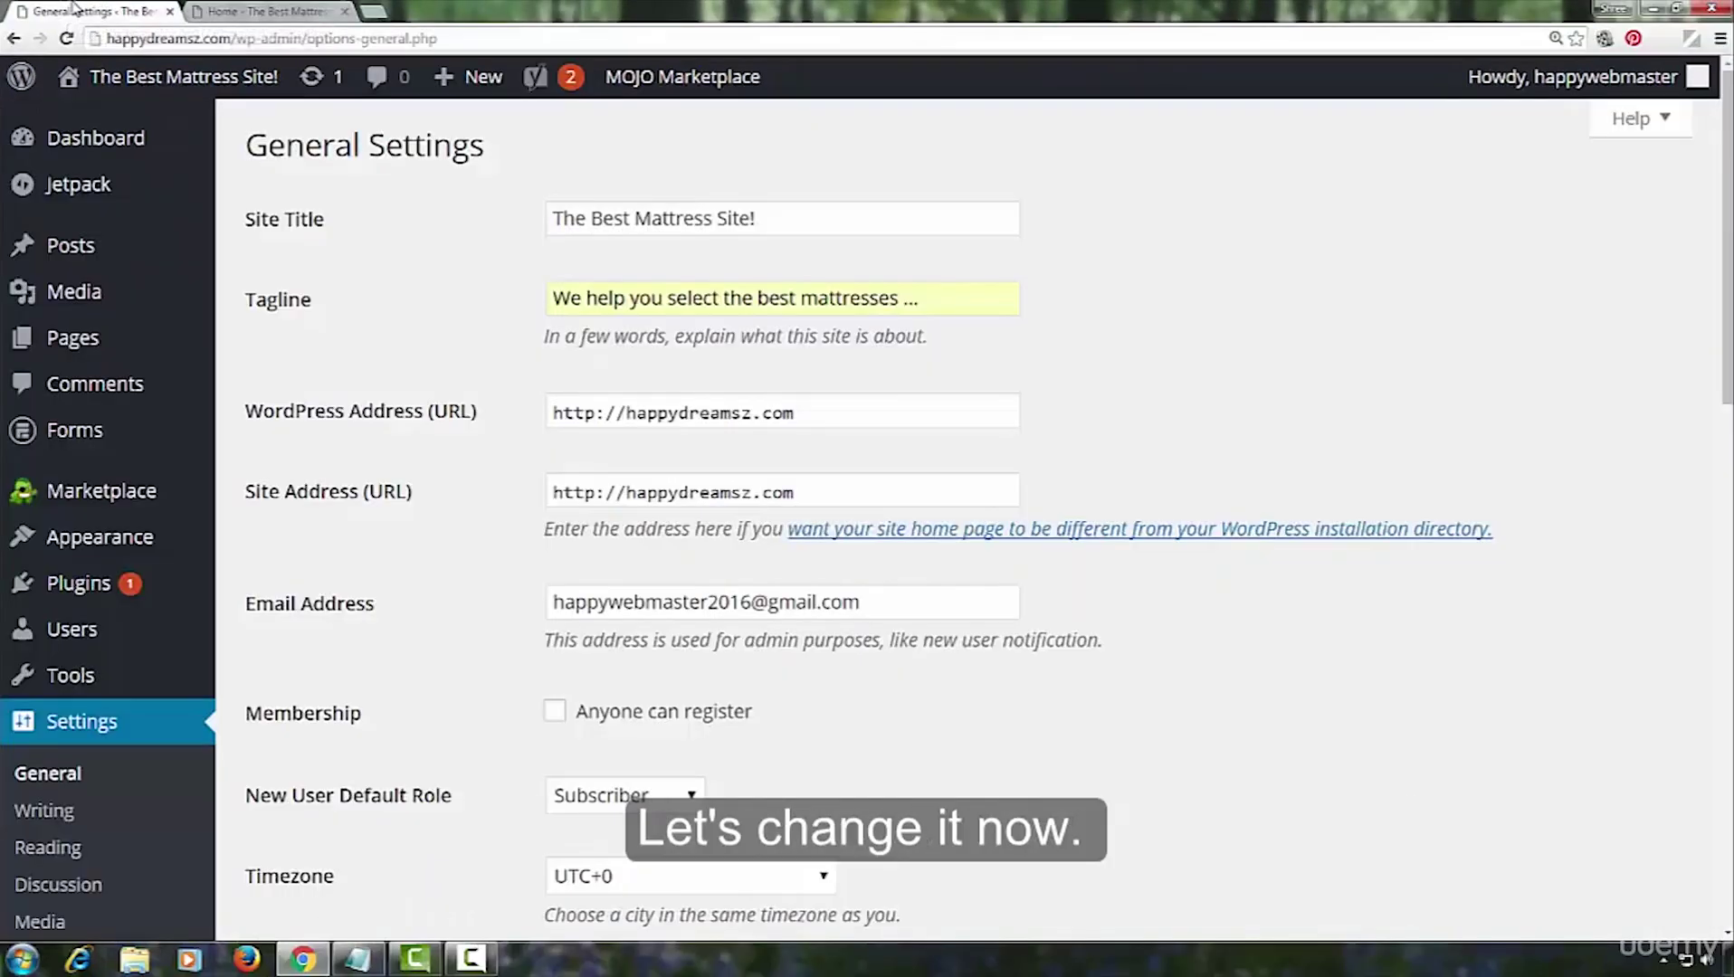
click(70, 11)
click(626, 414)
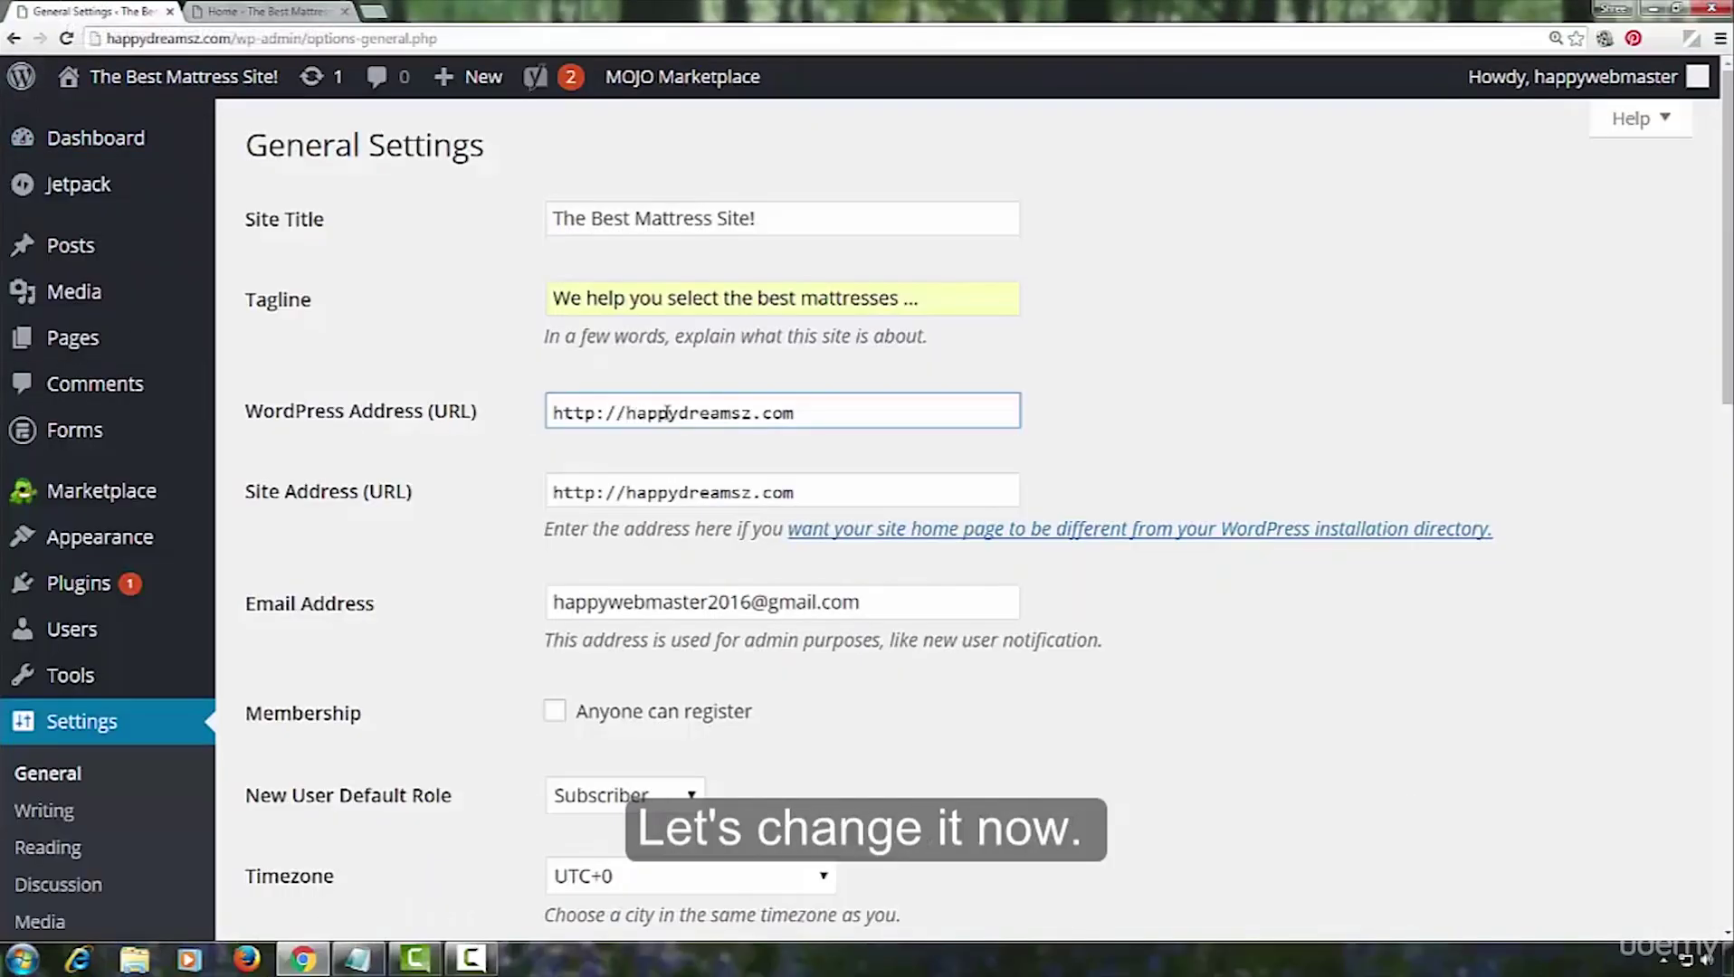
text(www.)
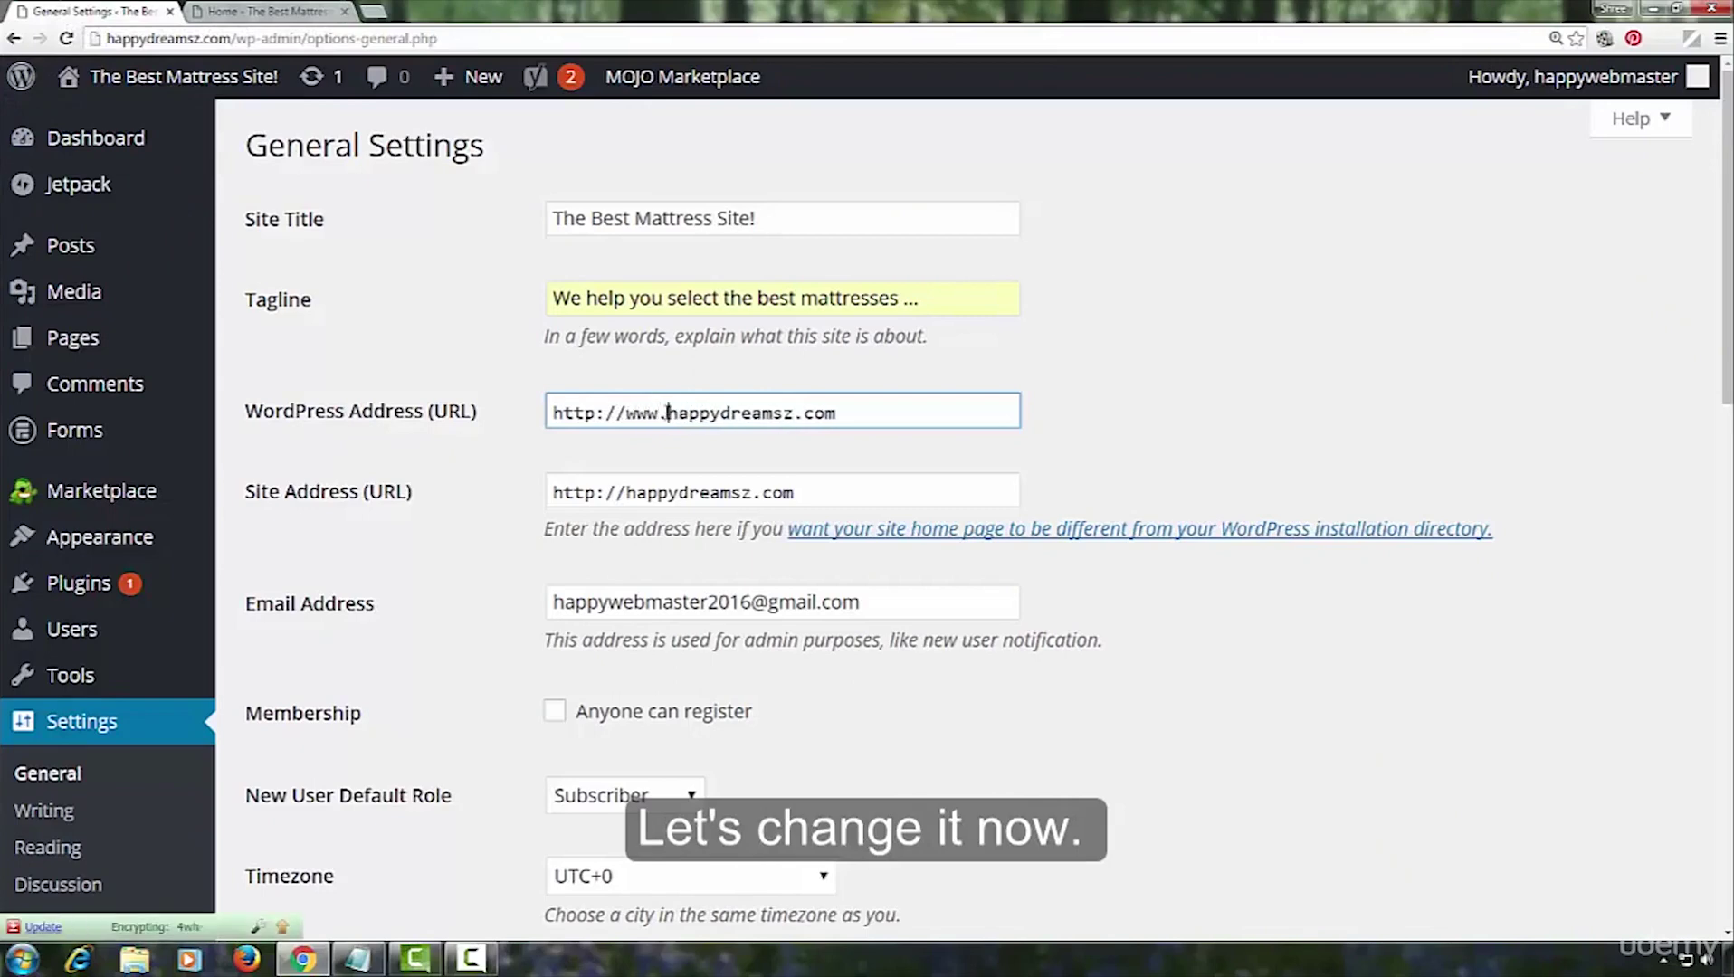
click(625, 496)
text(www.)
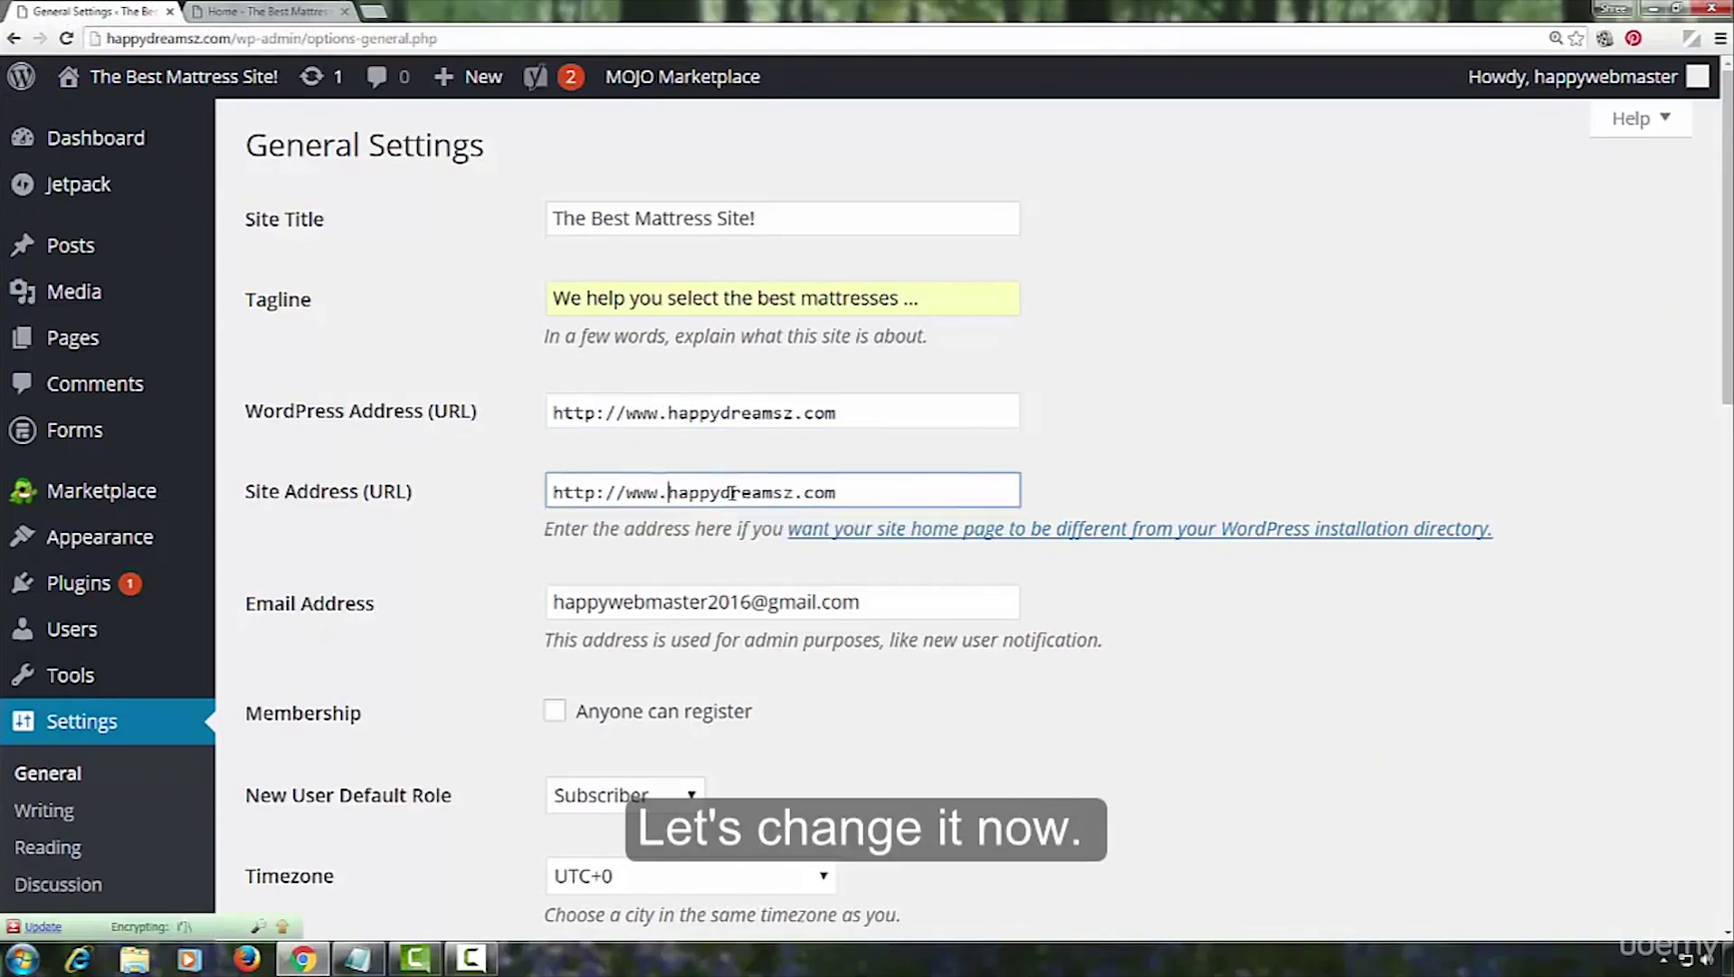
click(1147, 454)
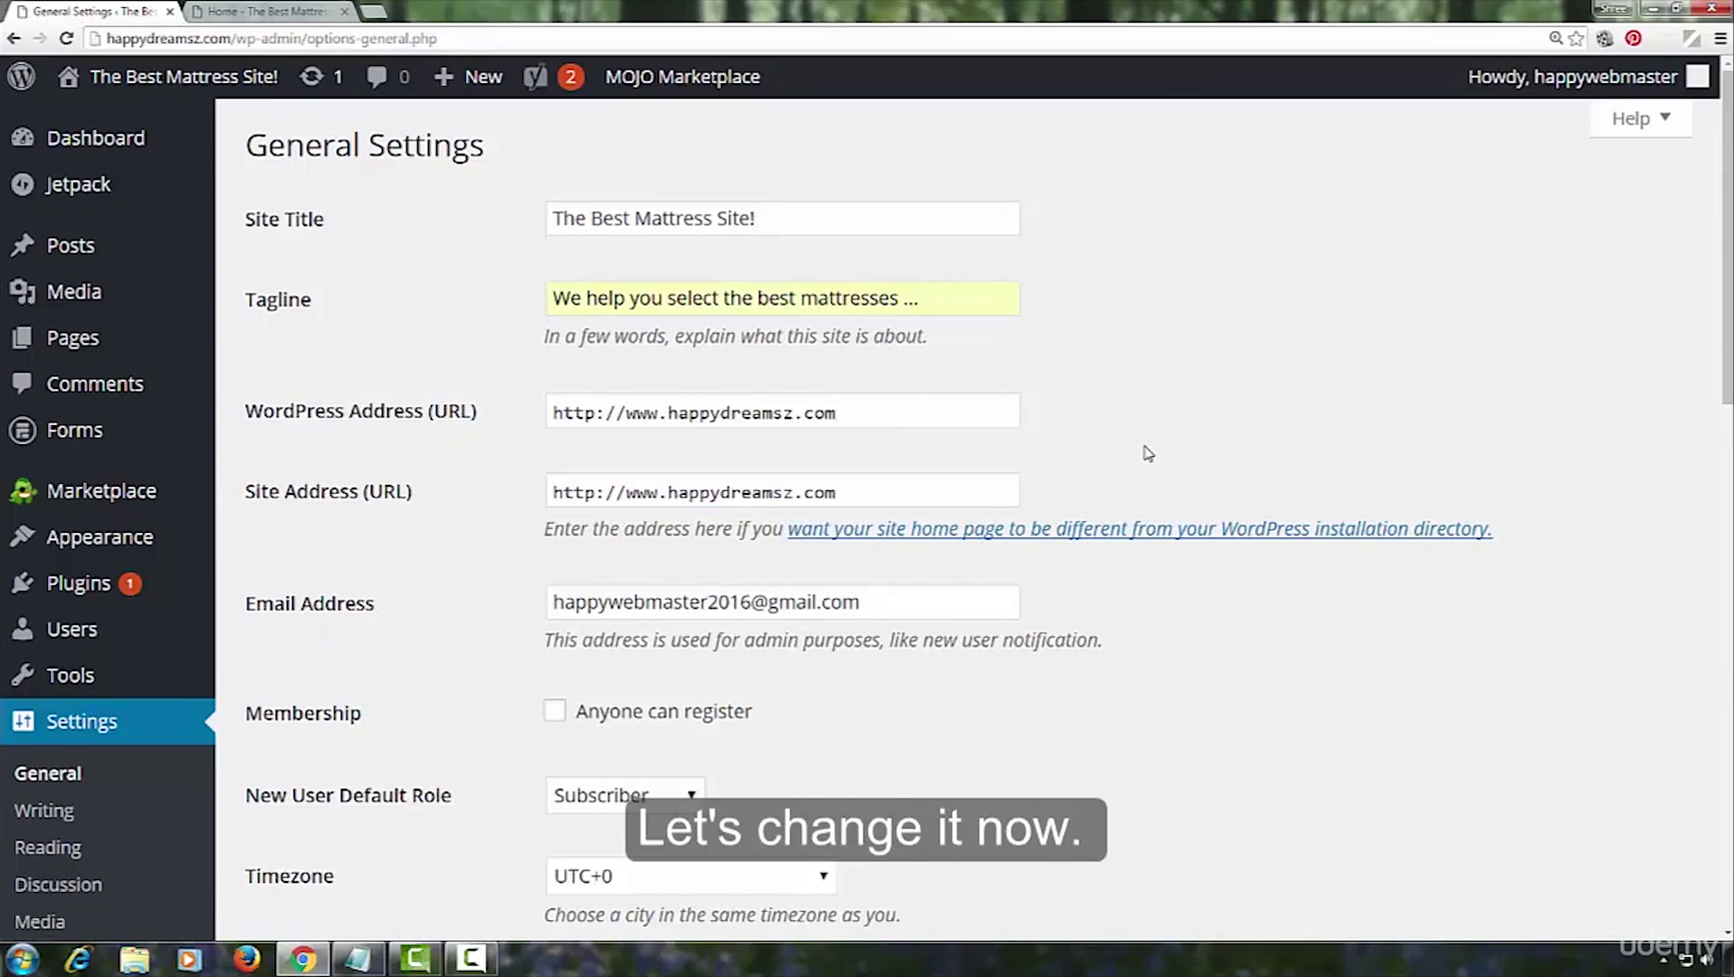
Save the General settings and log back in to the admin area.
scroll(1148, 453, down, 5)
scroll(1147, 453, down, 9)
scroll(1147, 453, down, 2)
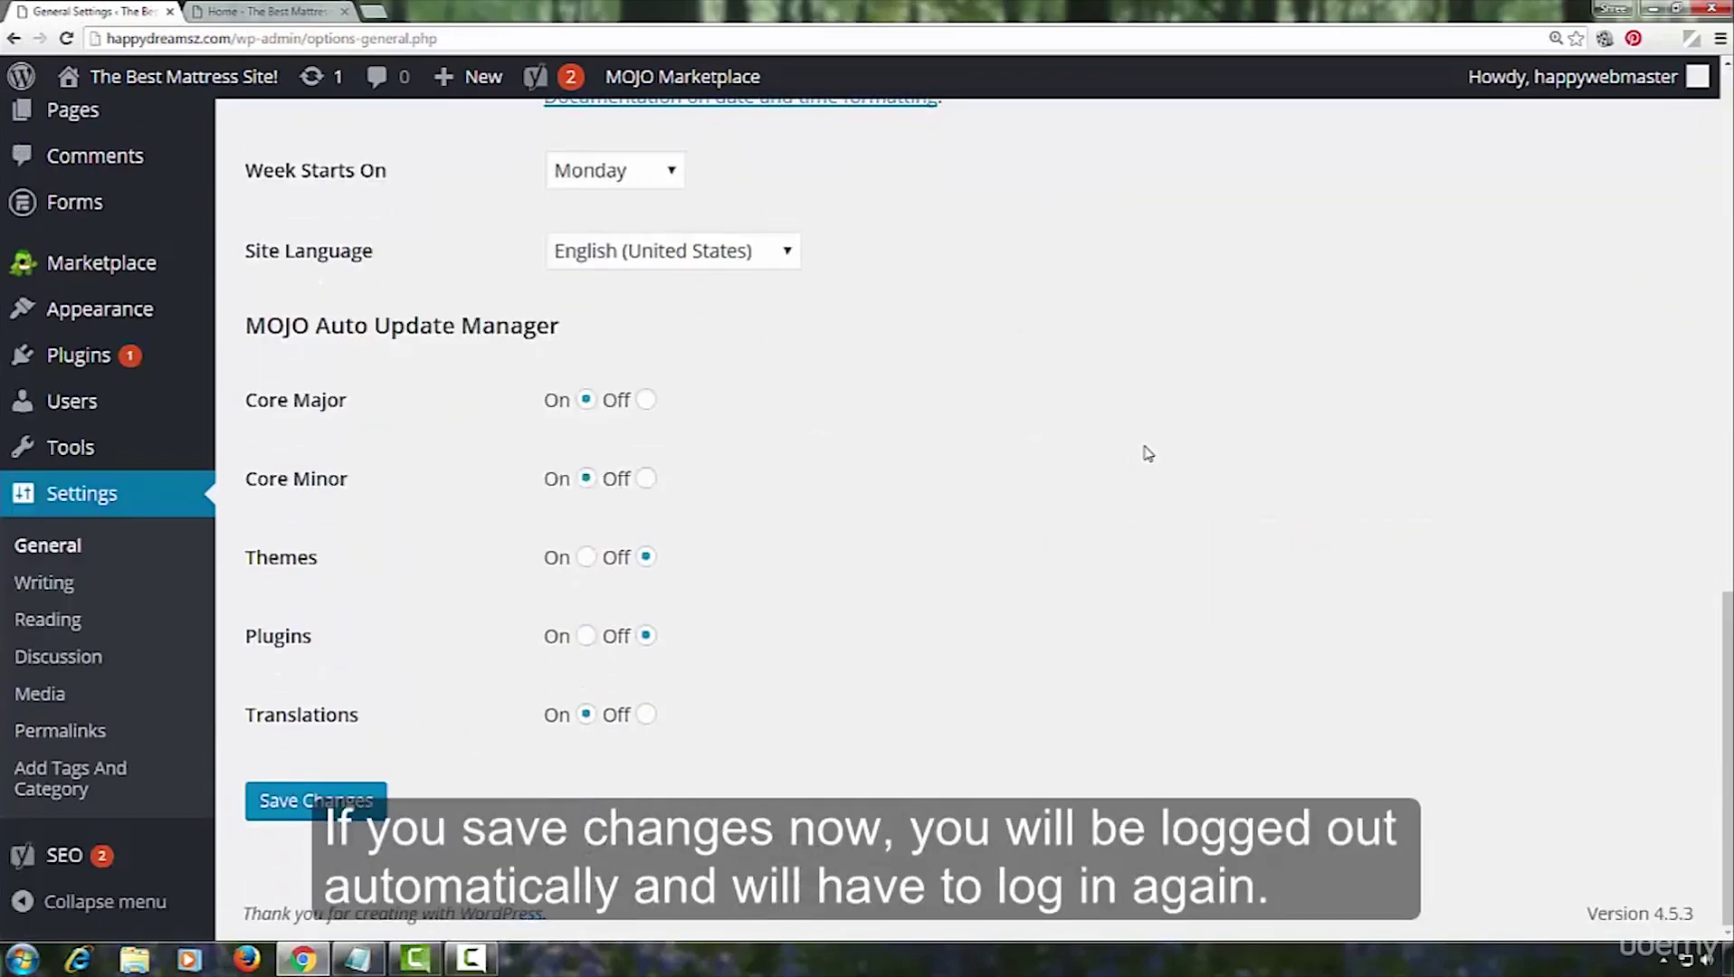
click(294, 807)
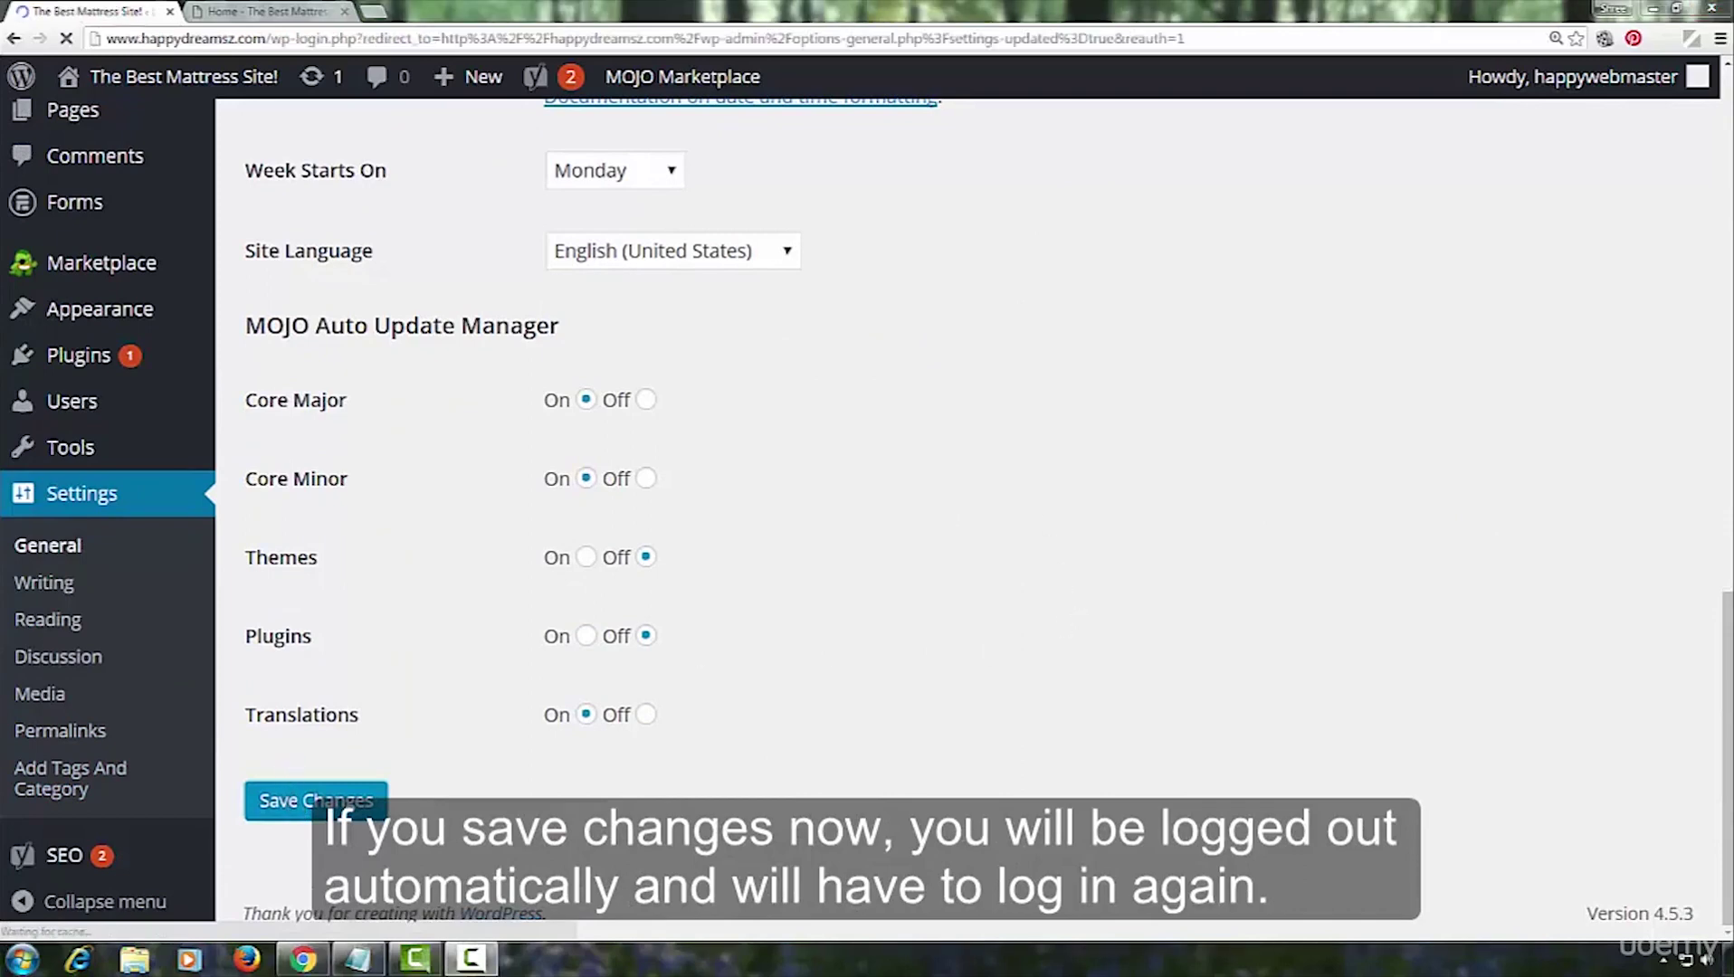
click(1020, 620)
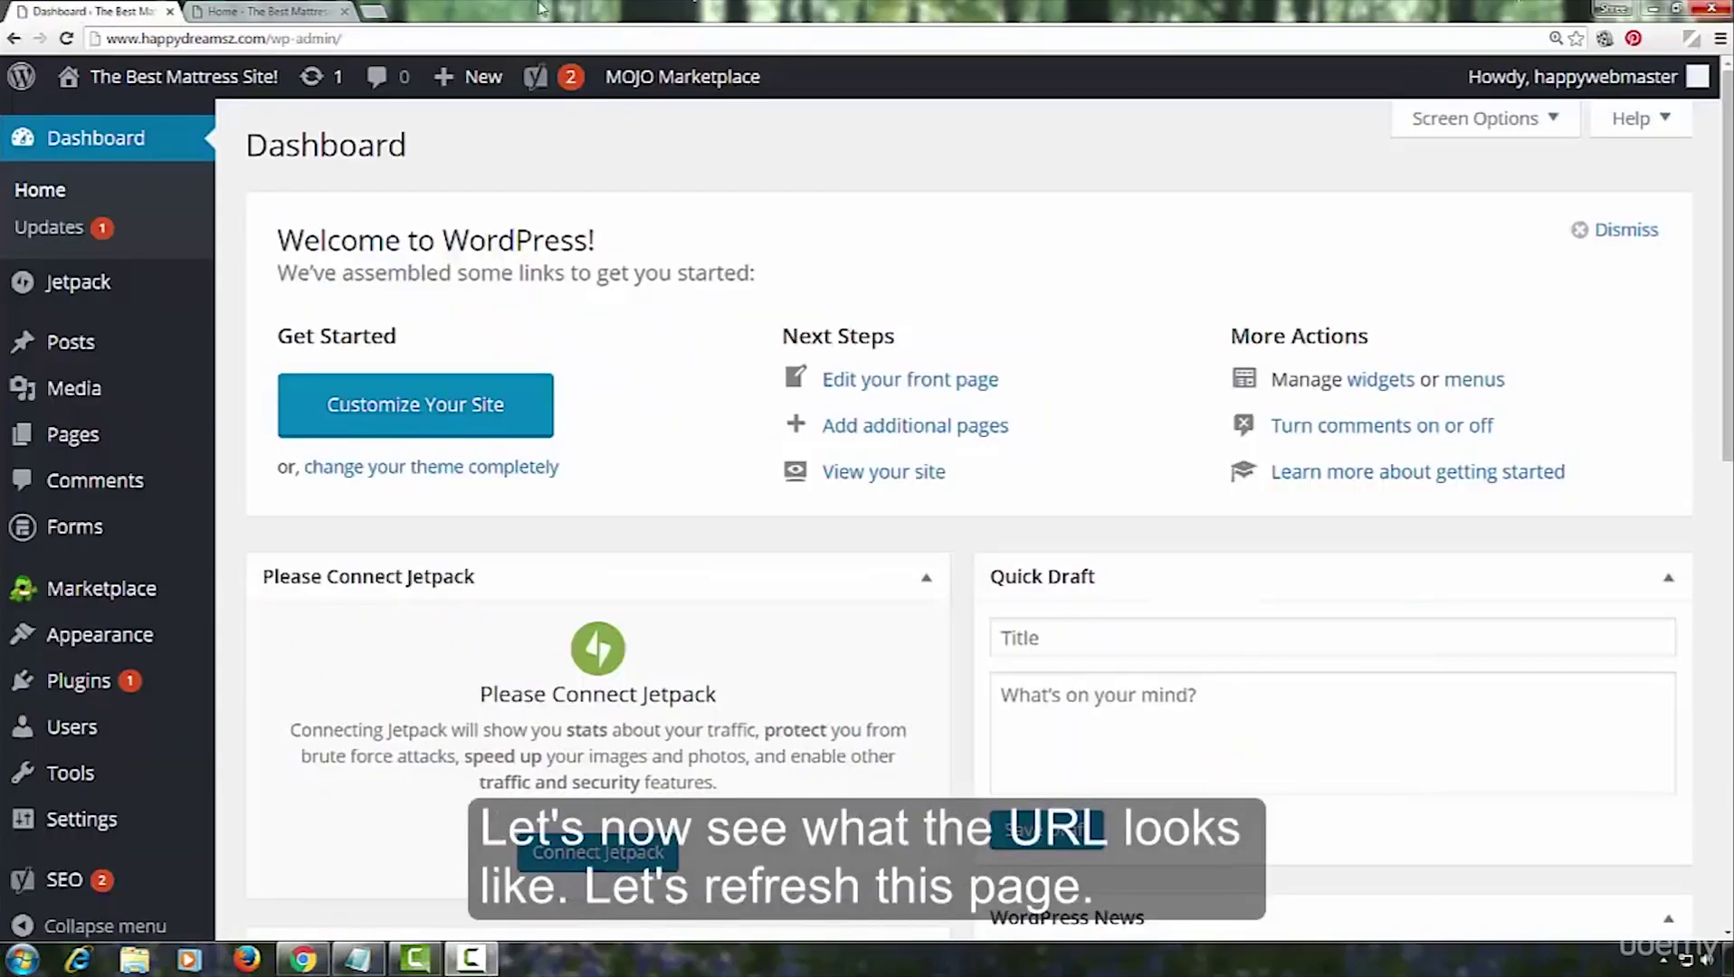
click(307, 11)
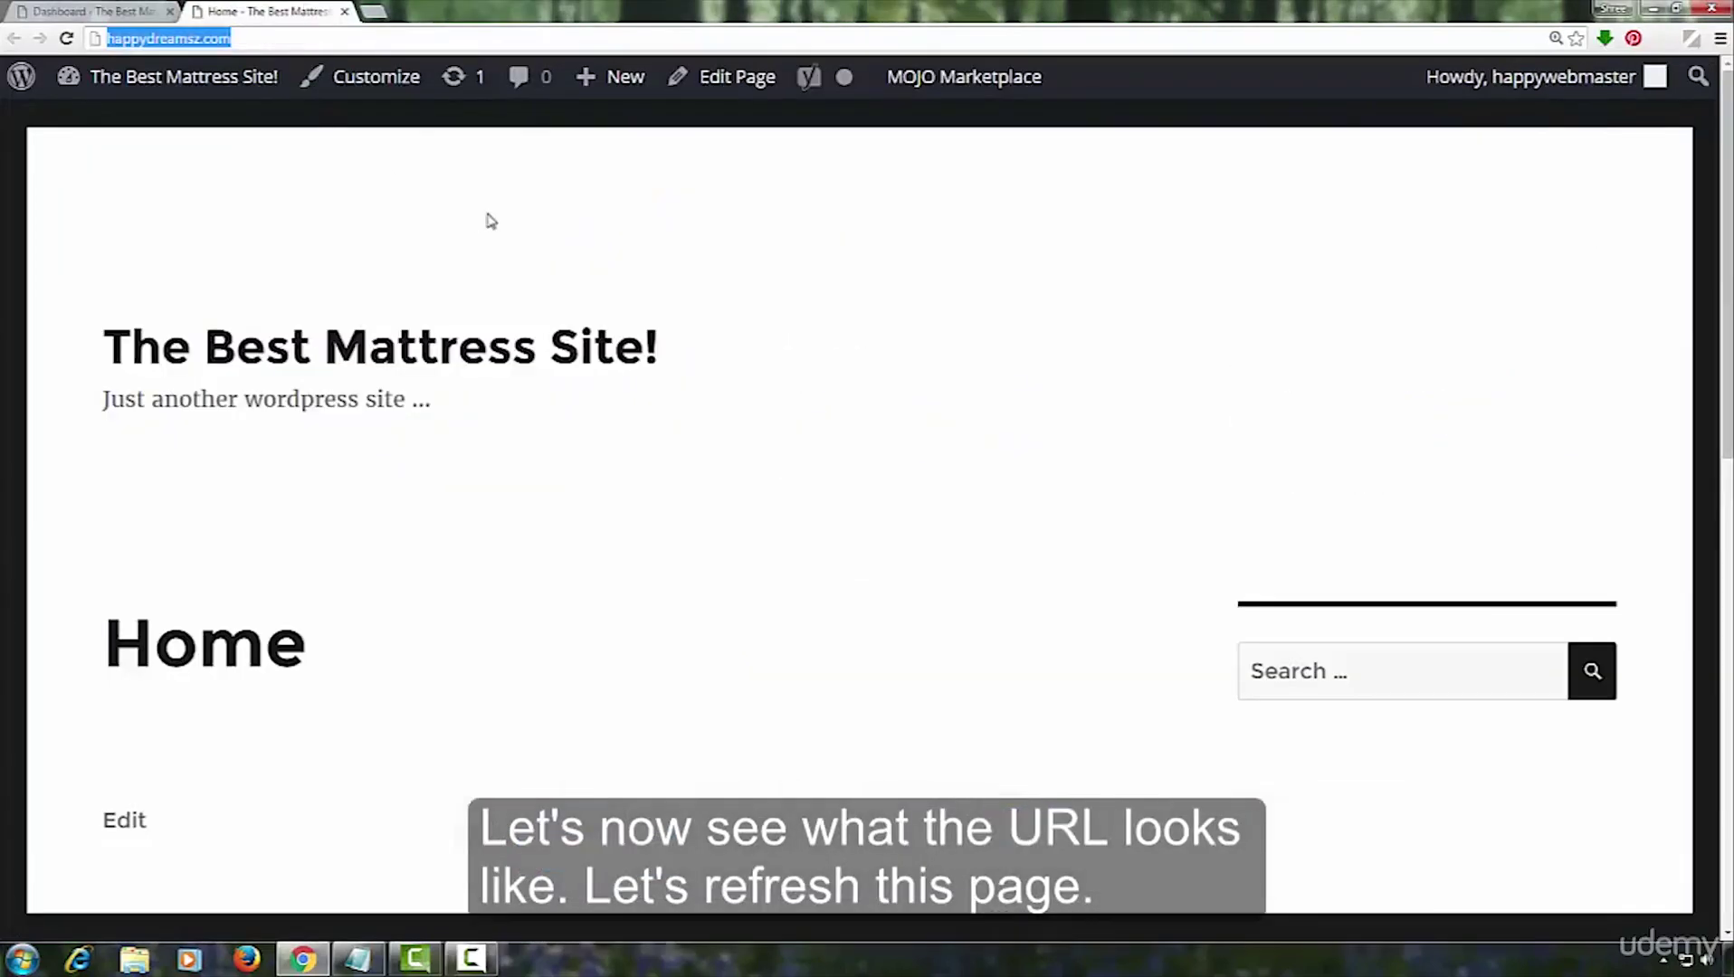
click(514, 232)
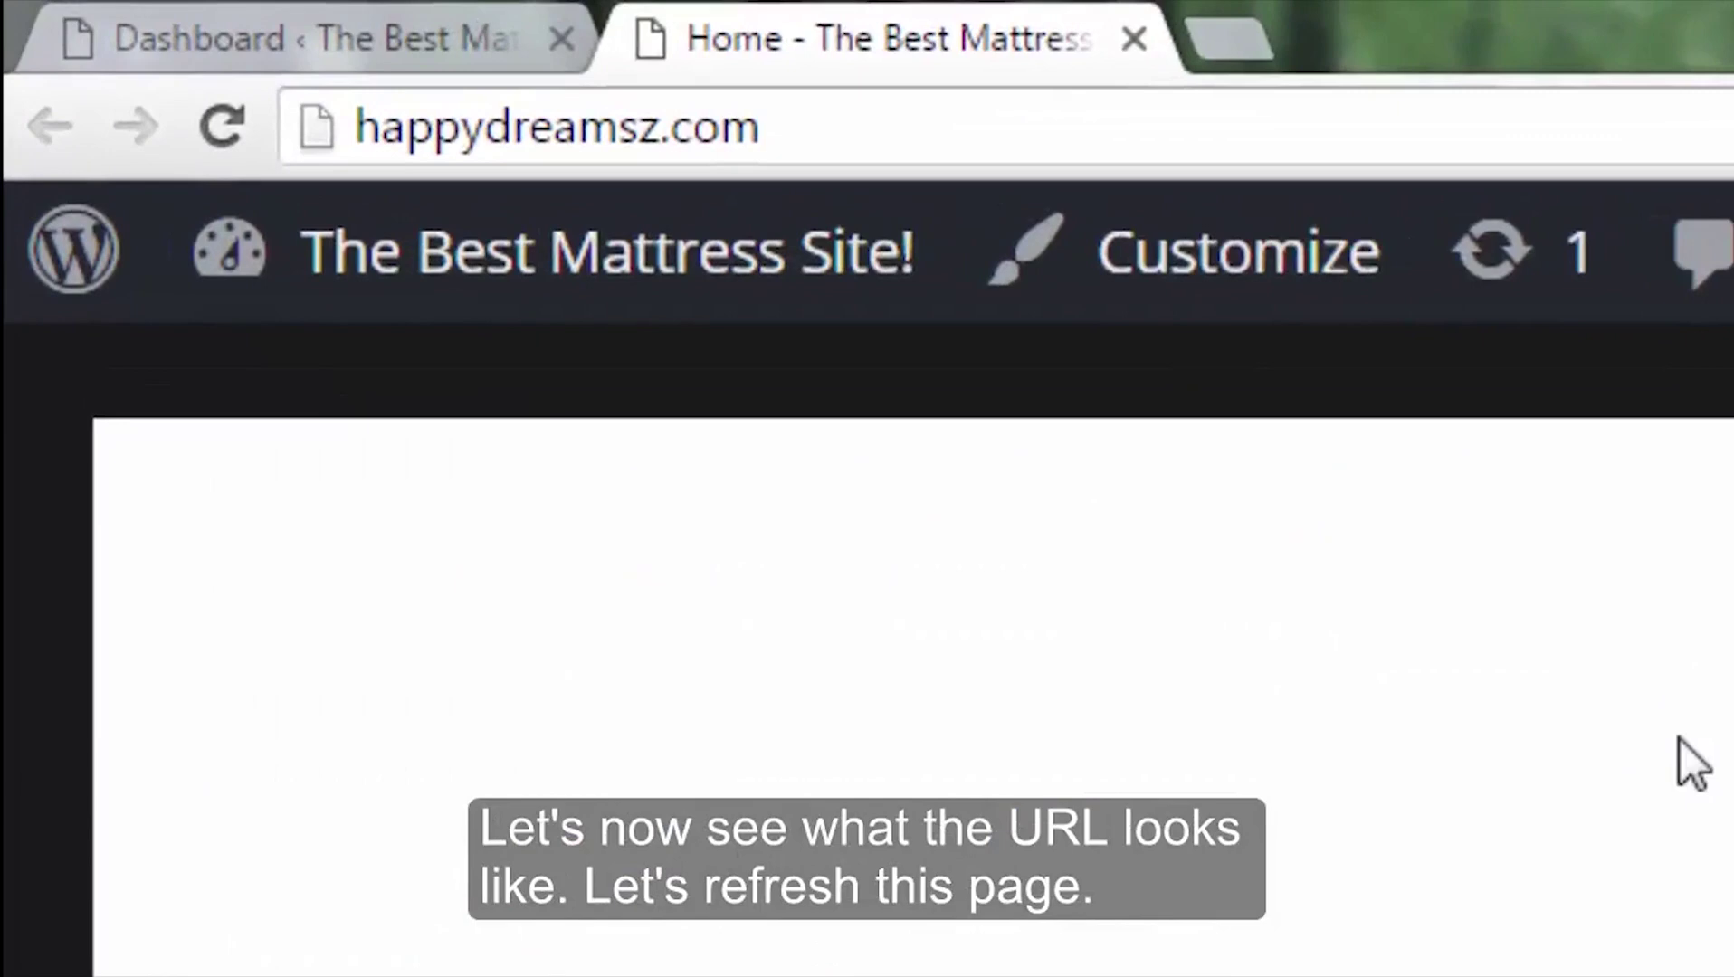
key(F5)
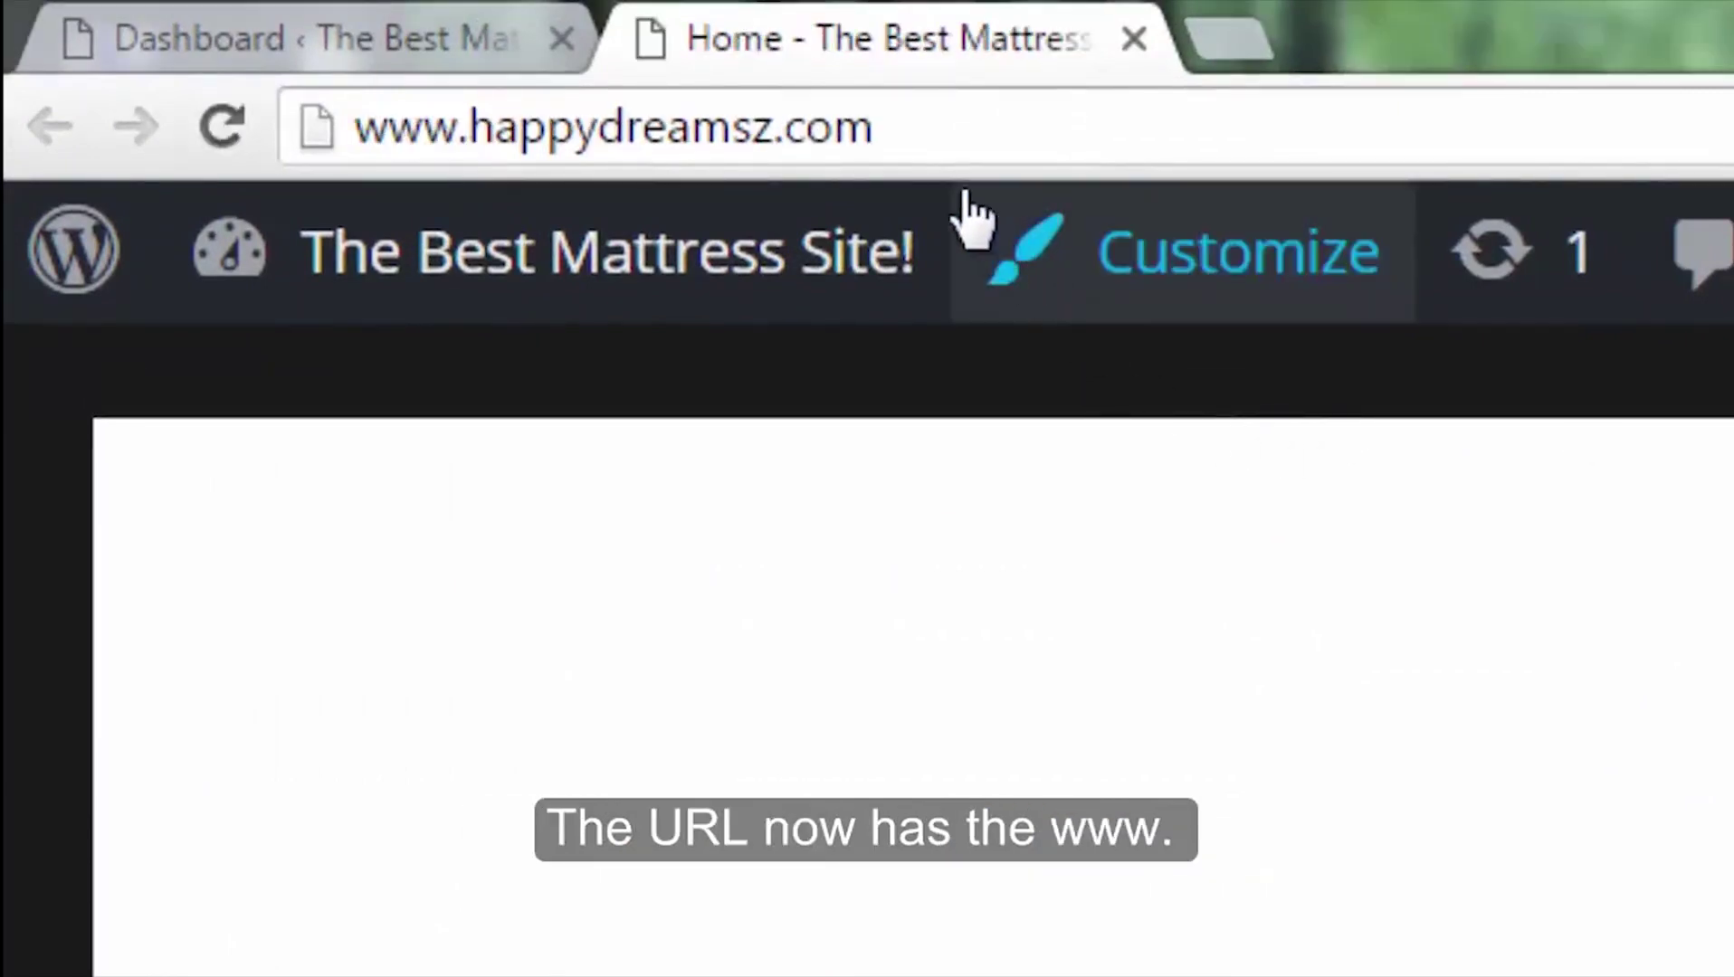
drag(925, 138, 304, 116)
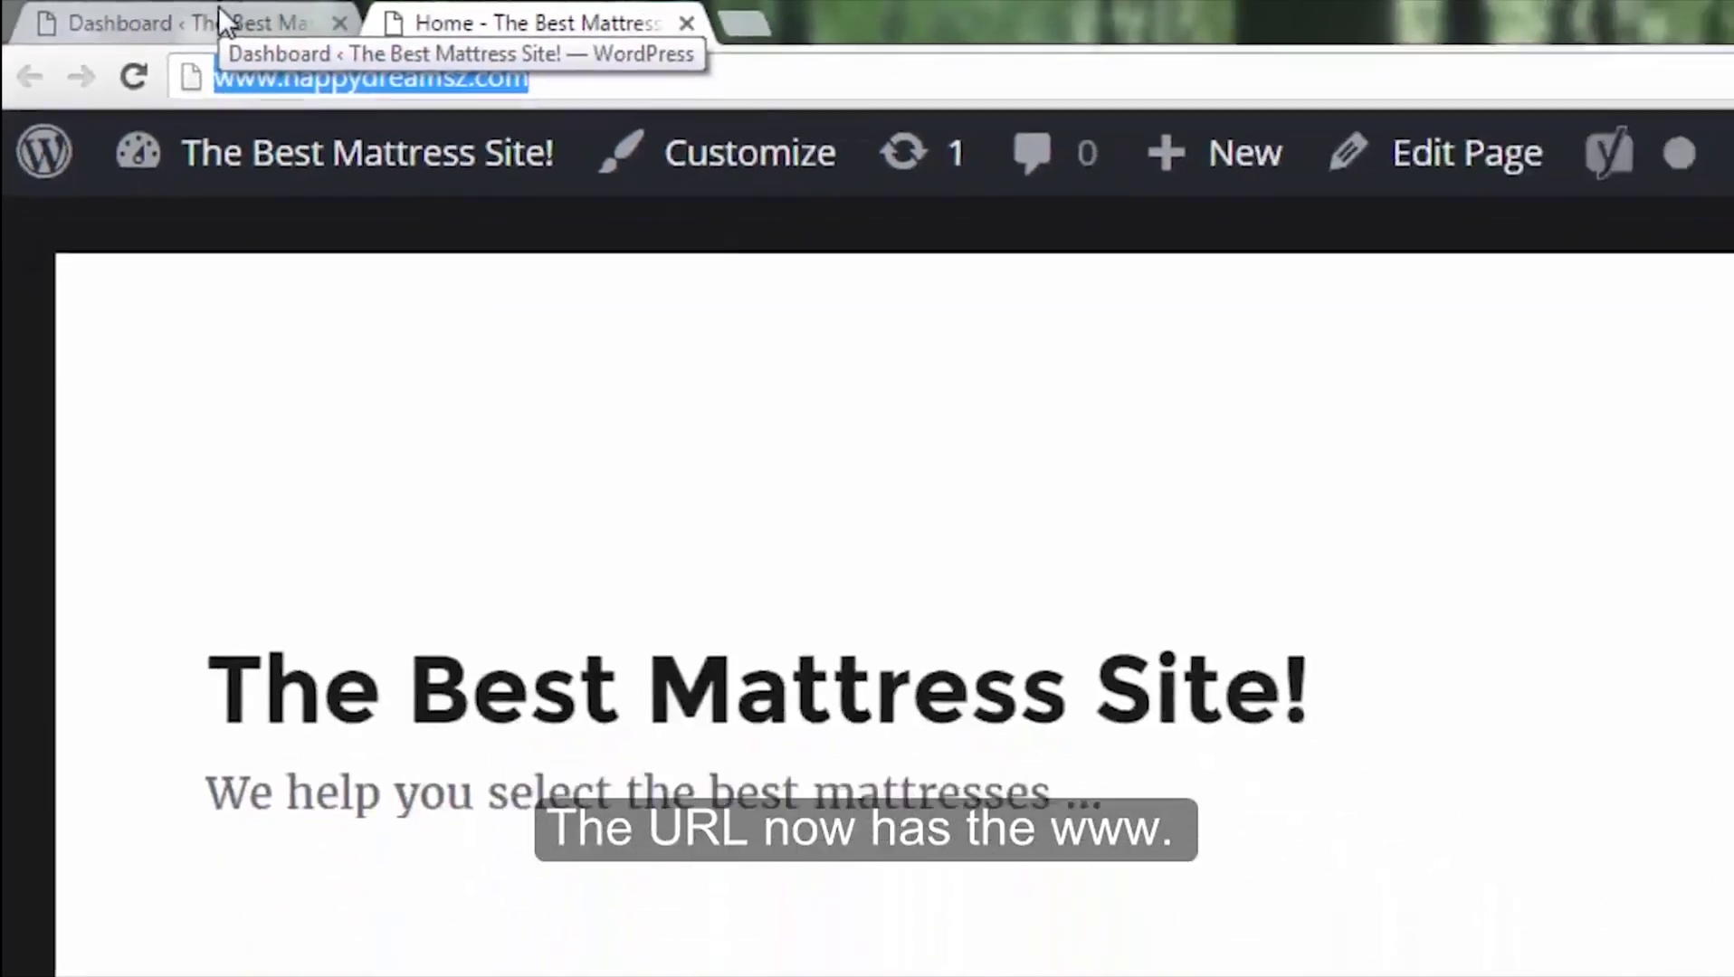
click(108, 11)
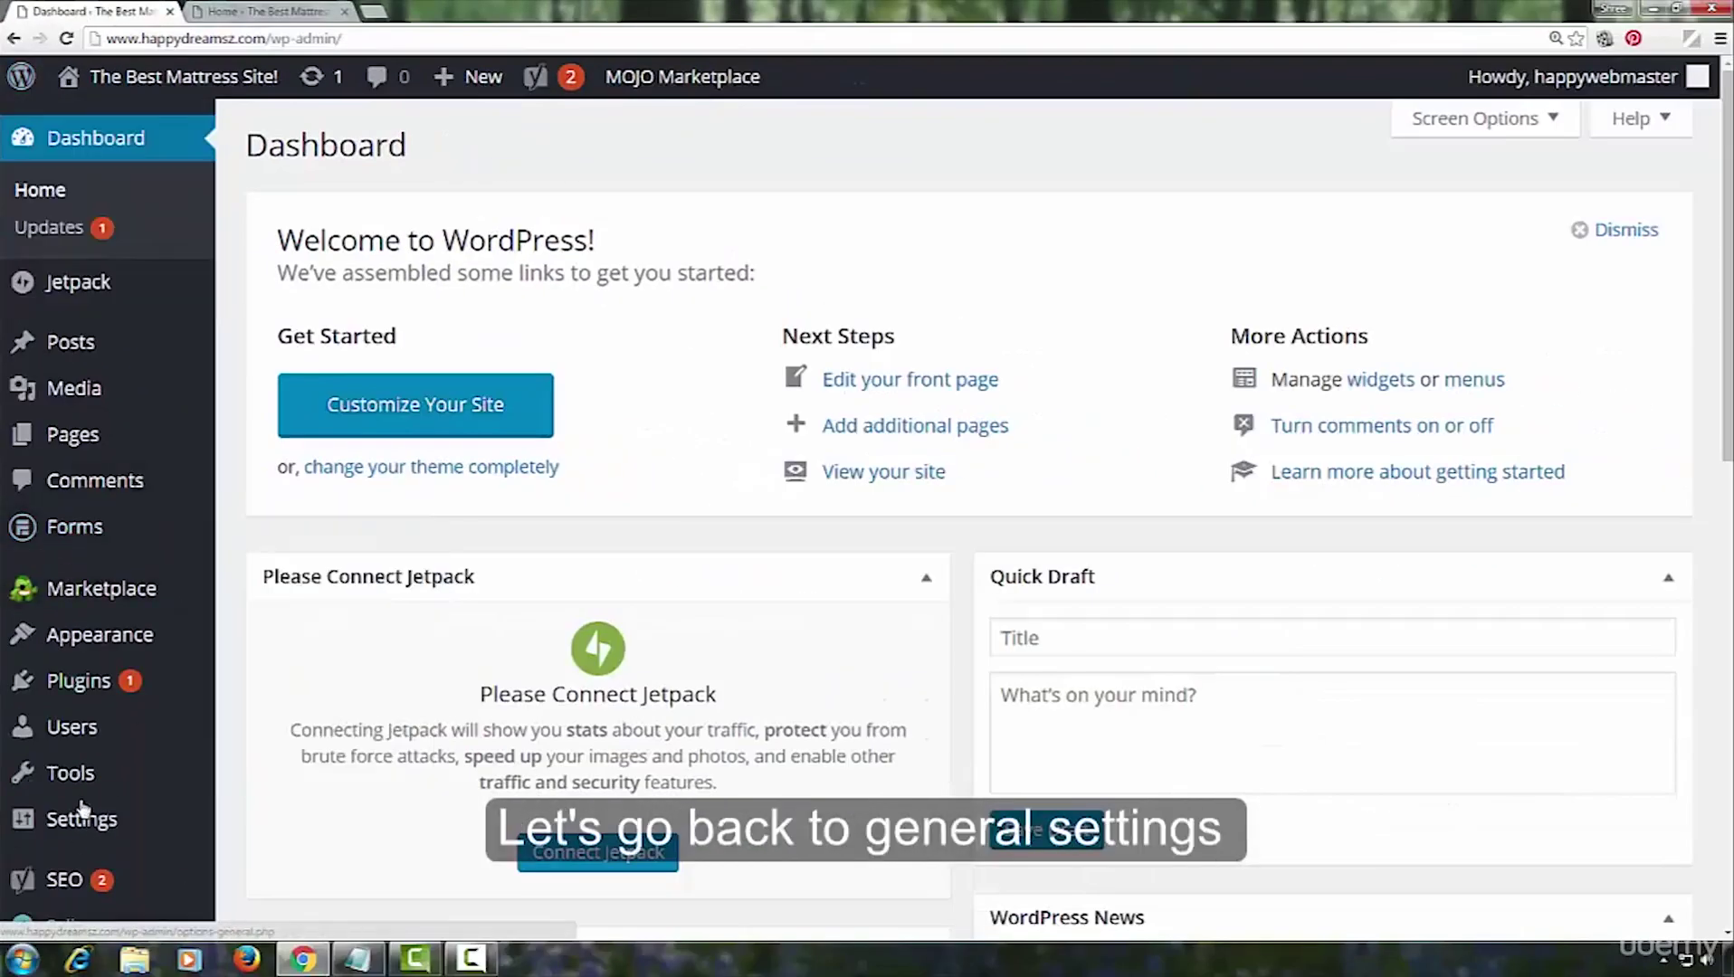
mouse_move(81, 820)
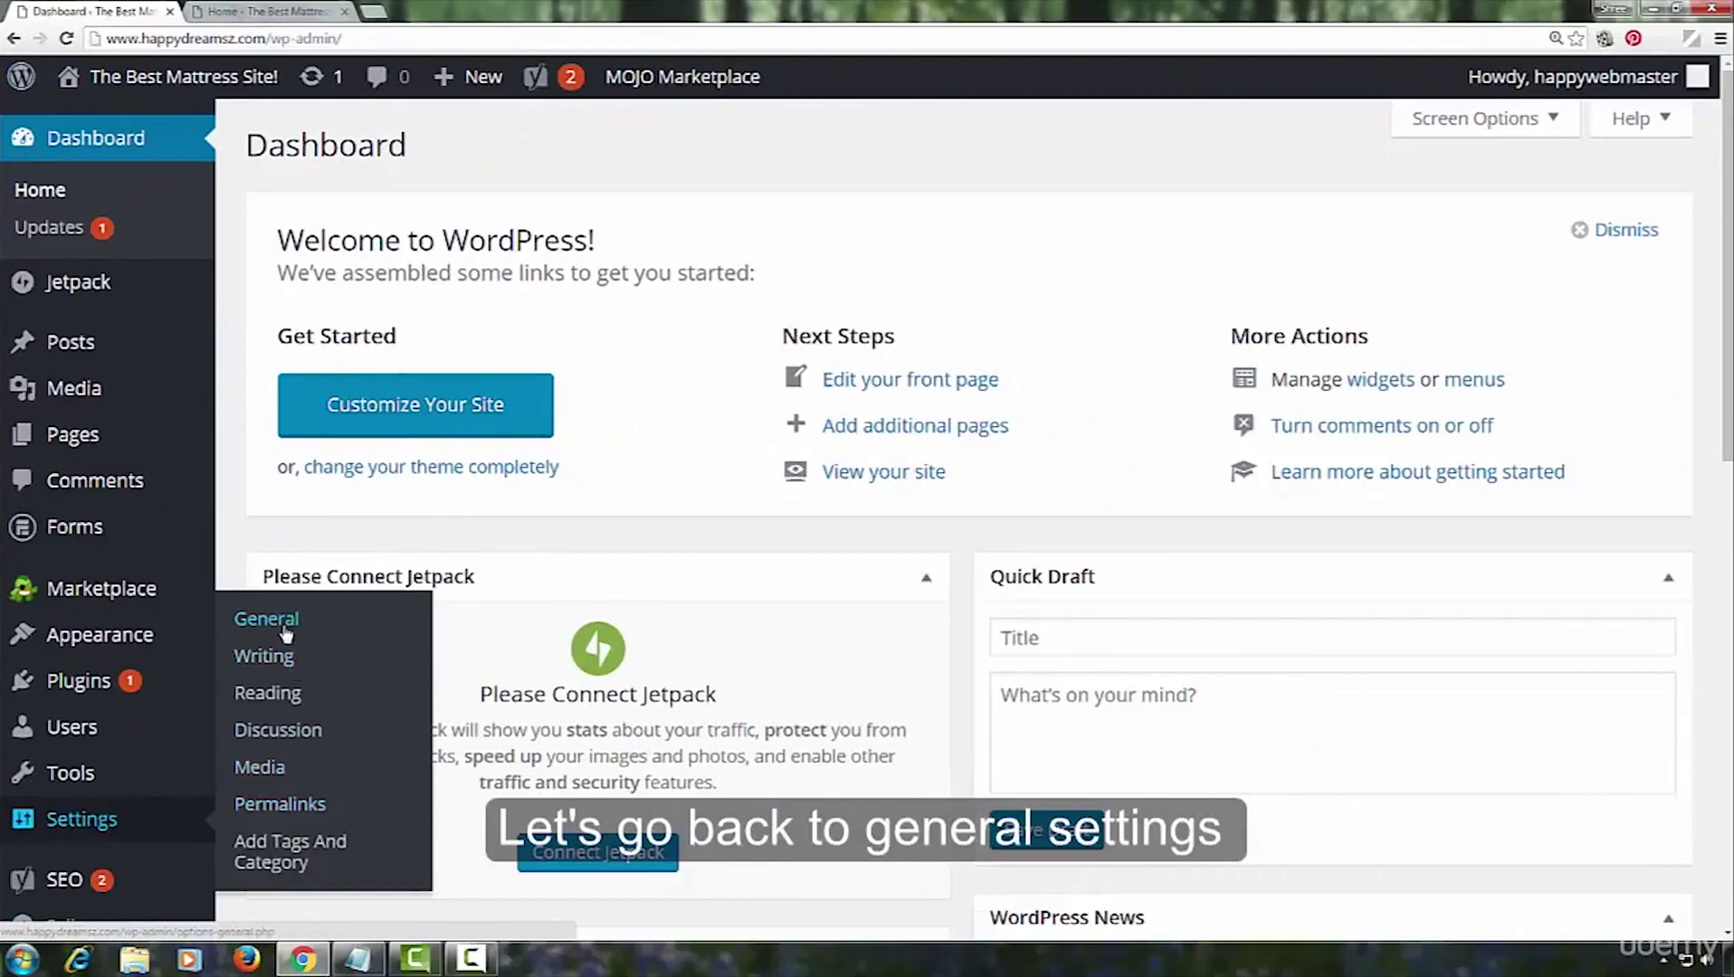
Back in General Settings, select and inspect the admin email address without editing it.
click(285, 629)
triple_click(869, 606)
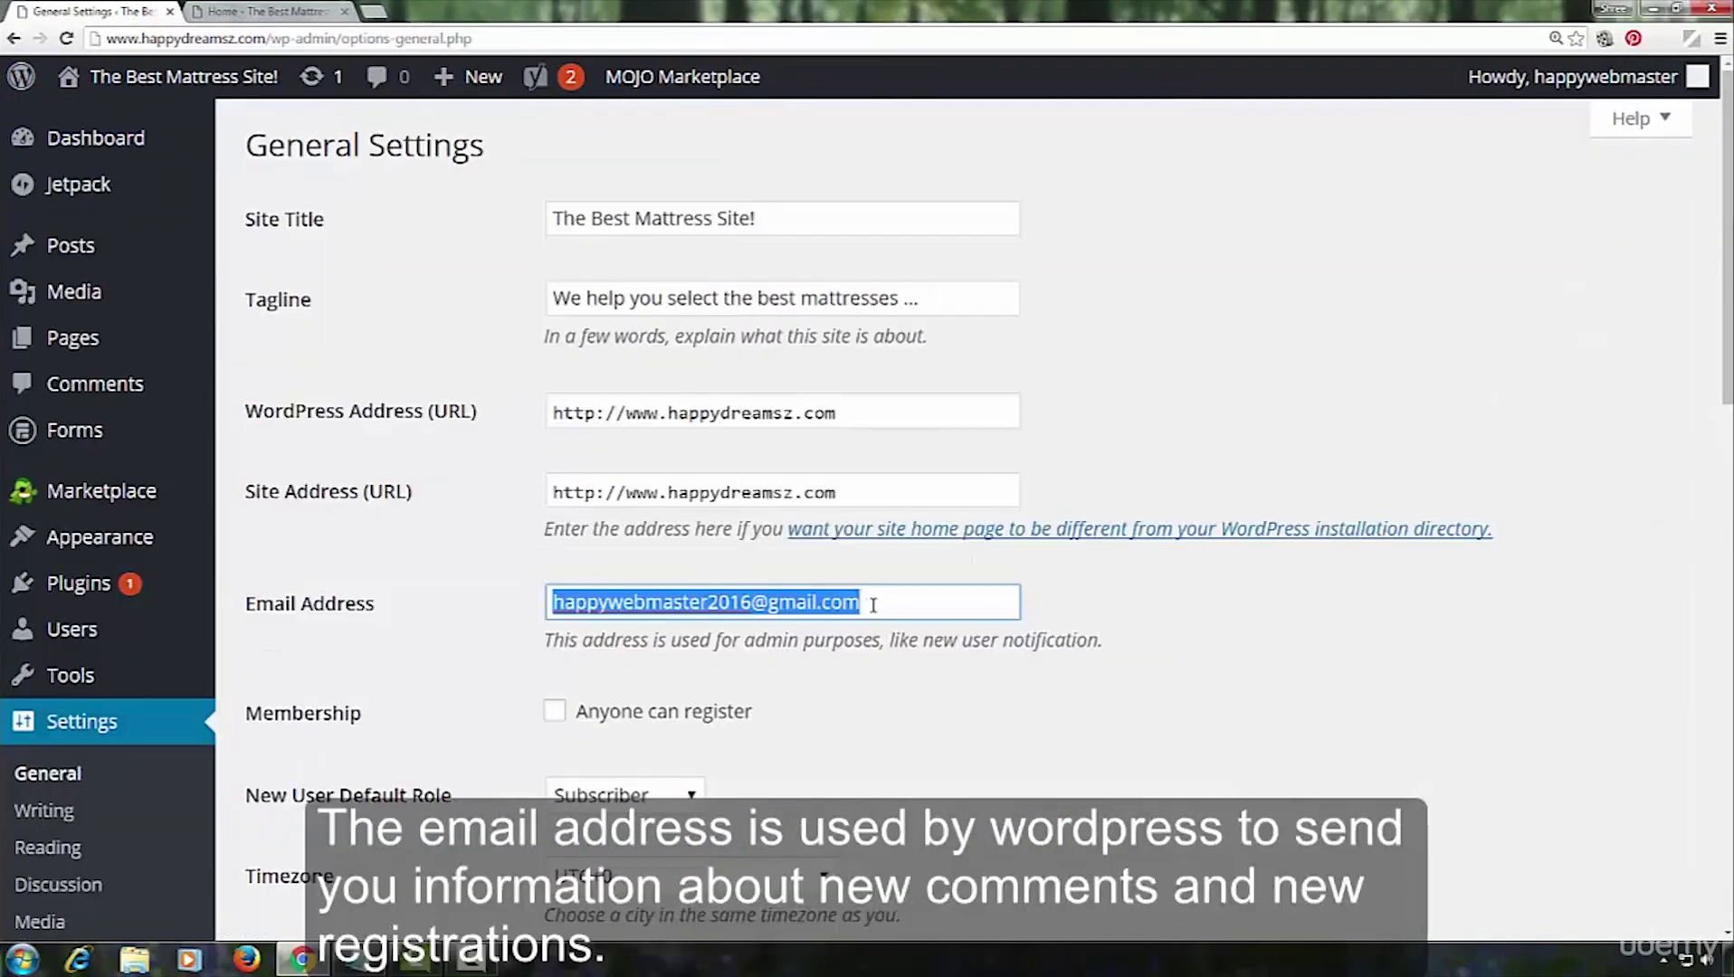
click(869, 606)
key(Home)
key(shift+Right)
key(shift+Right)
key(shift+Right)
key(shift+End)
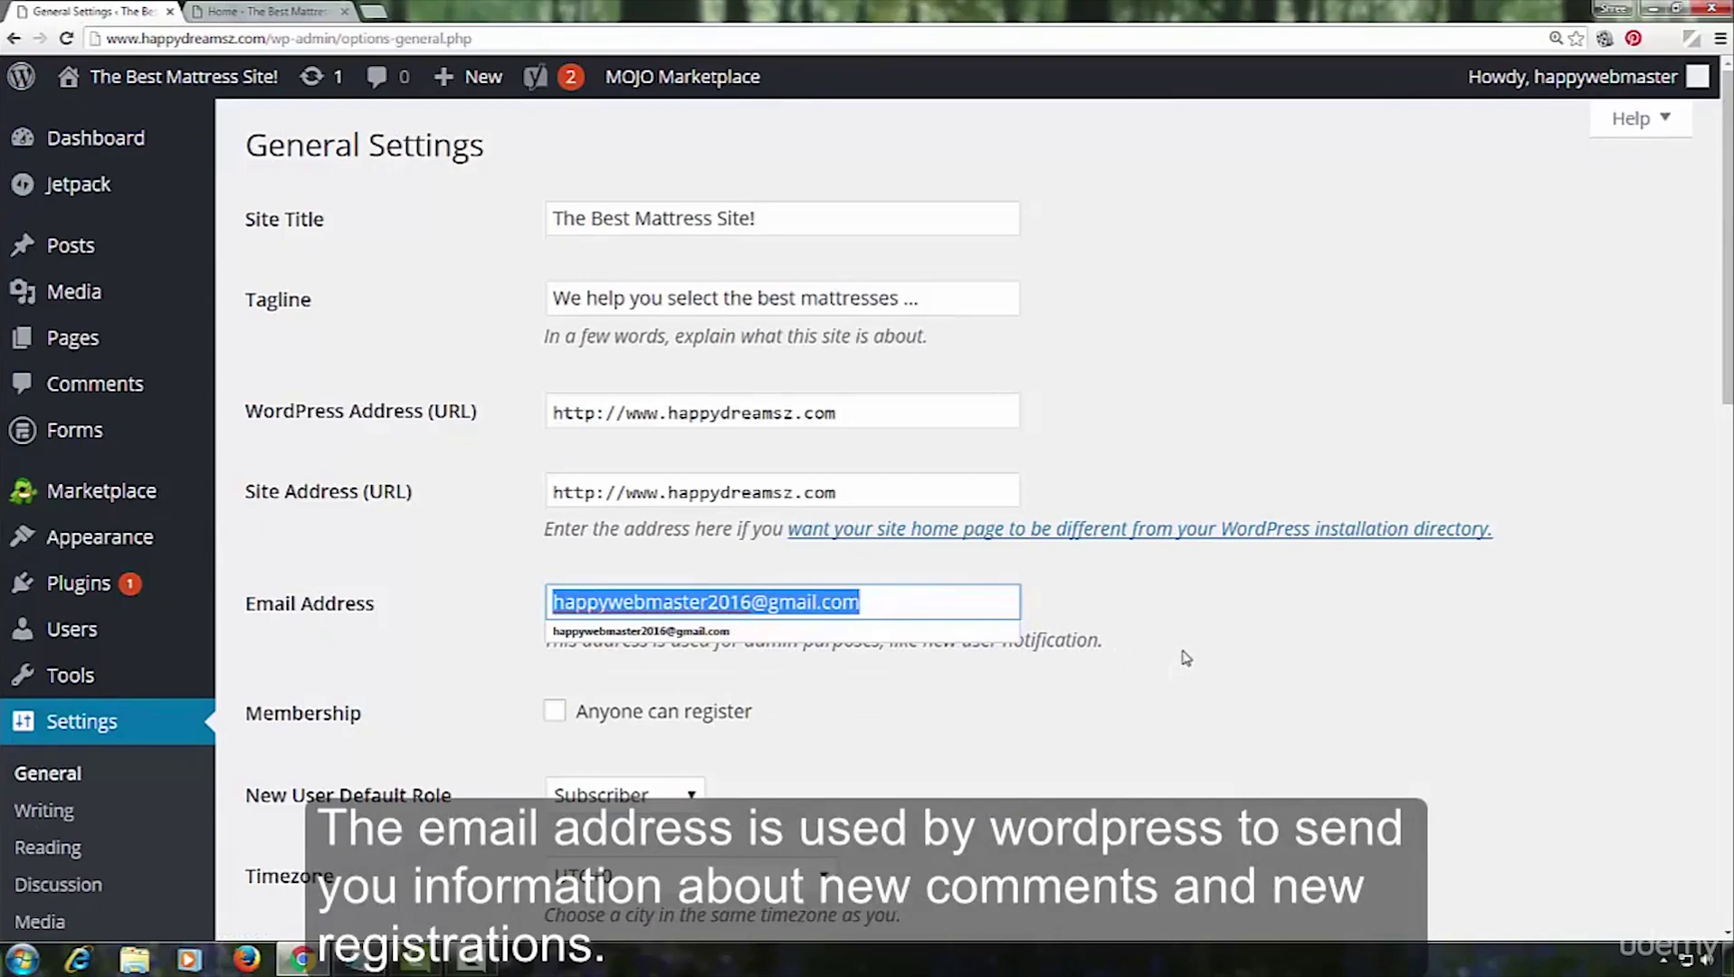
click(1221, 631)
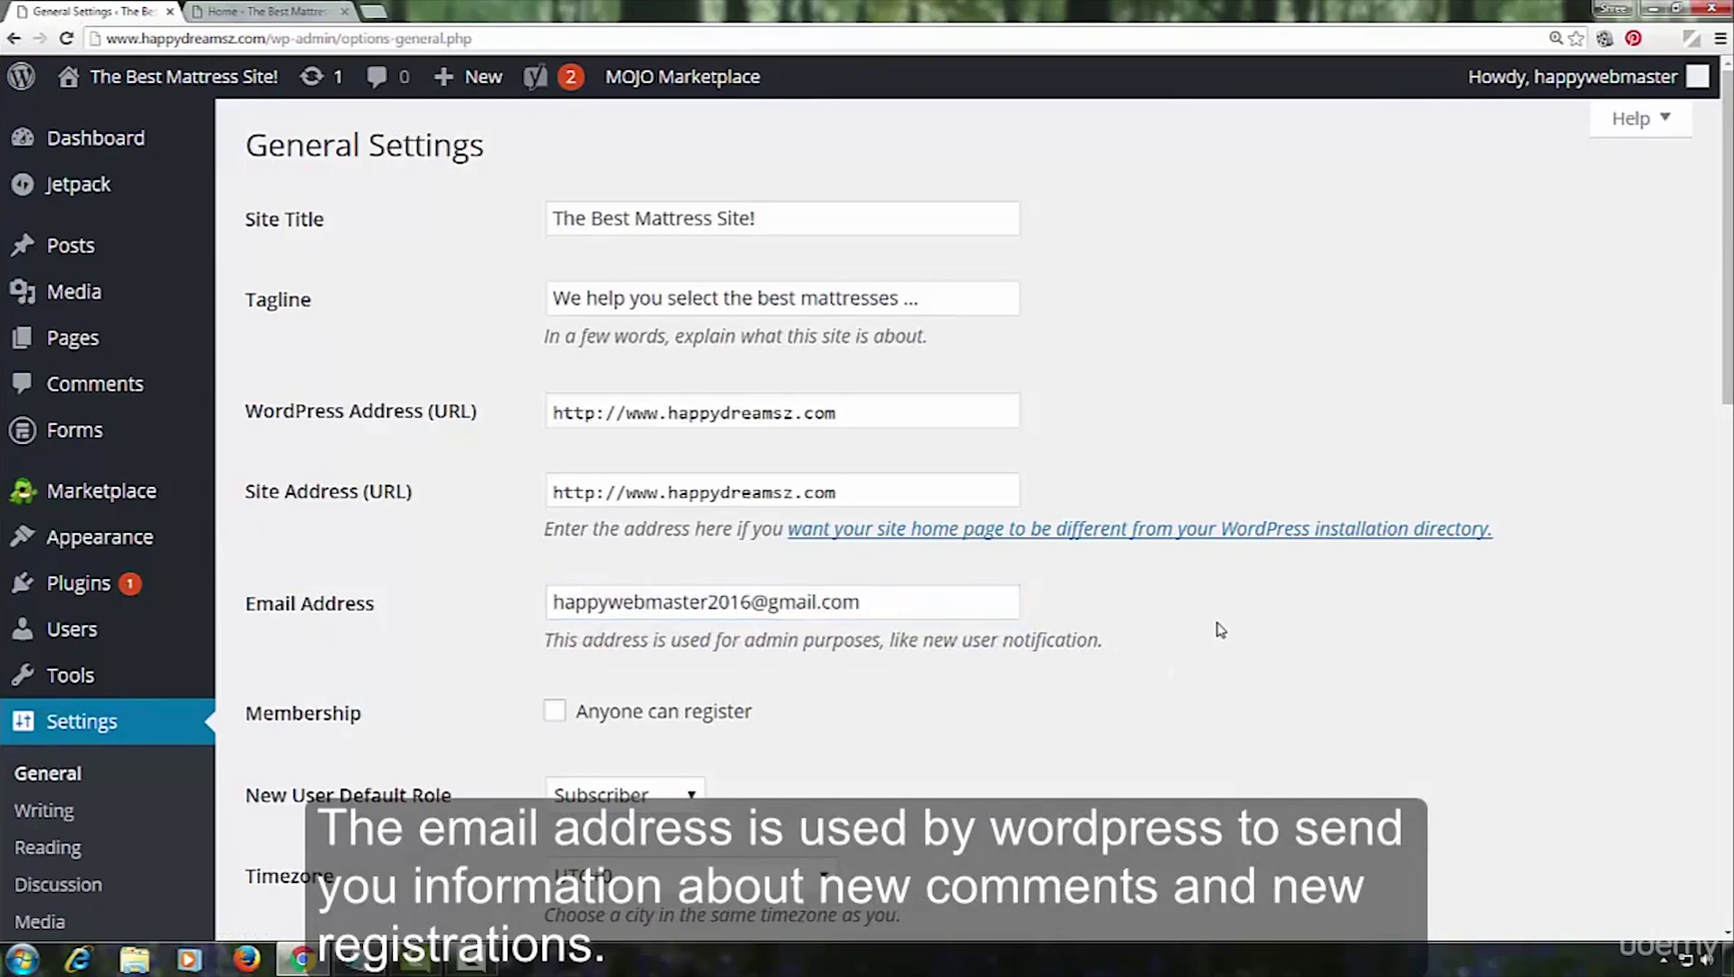
scroll(1221, 631, down, 3)
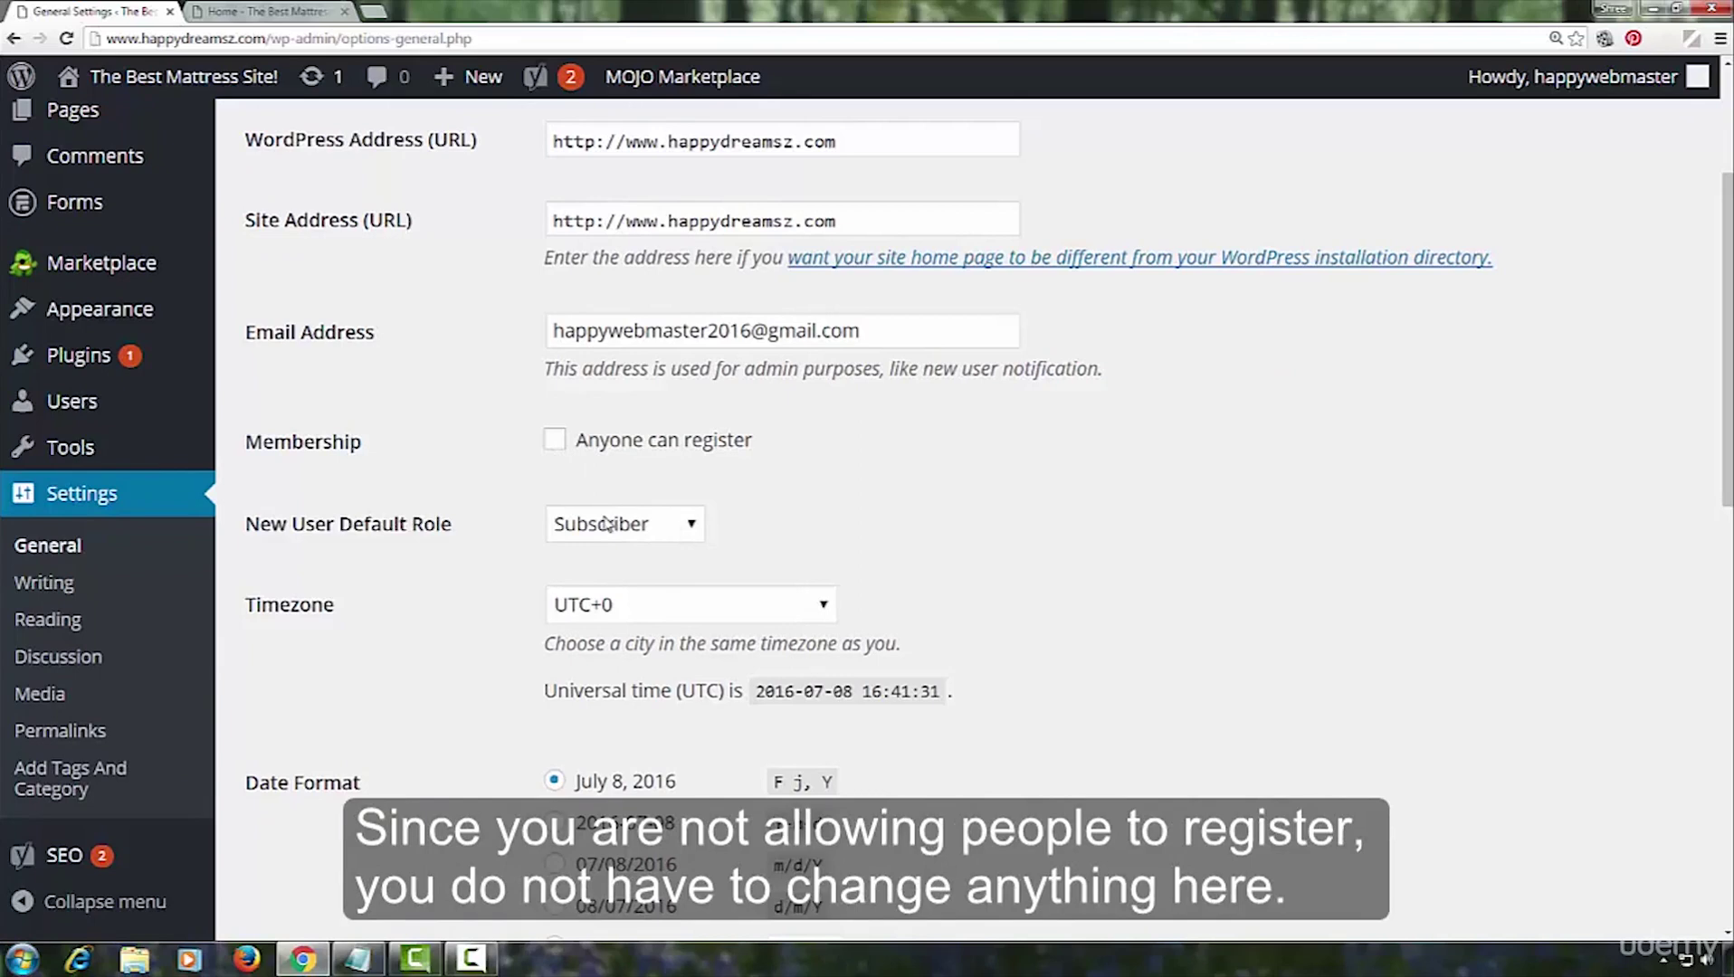
Confirm Subscriber as the new-user default role and UTC+0 as the timezone.
click(691, 527)
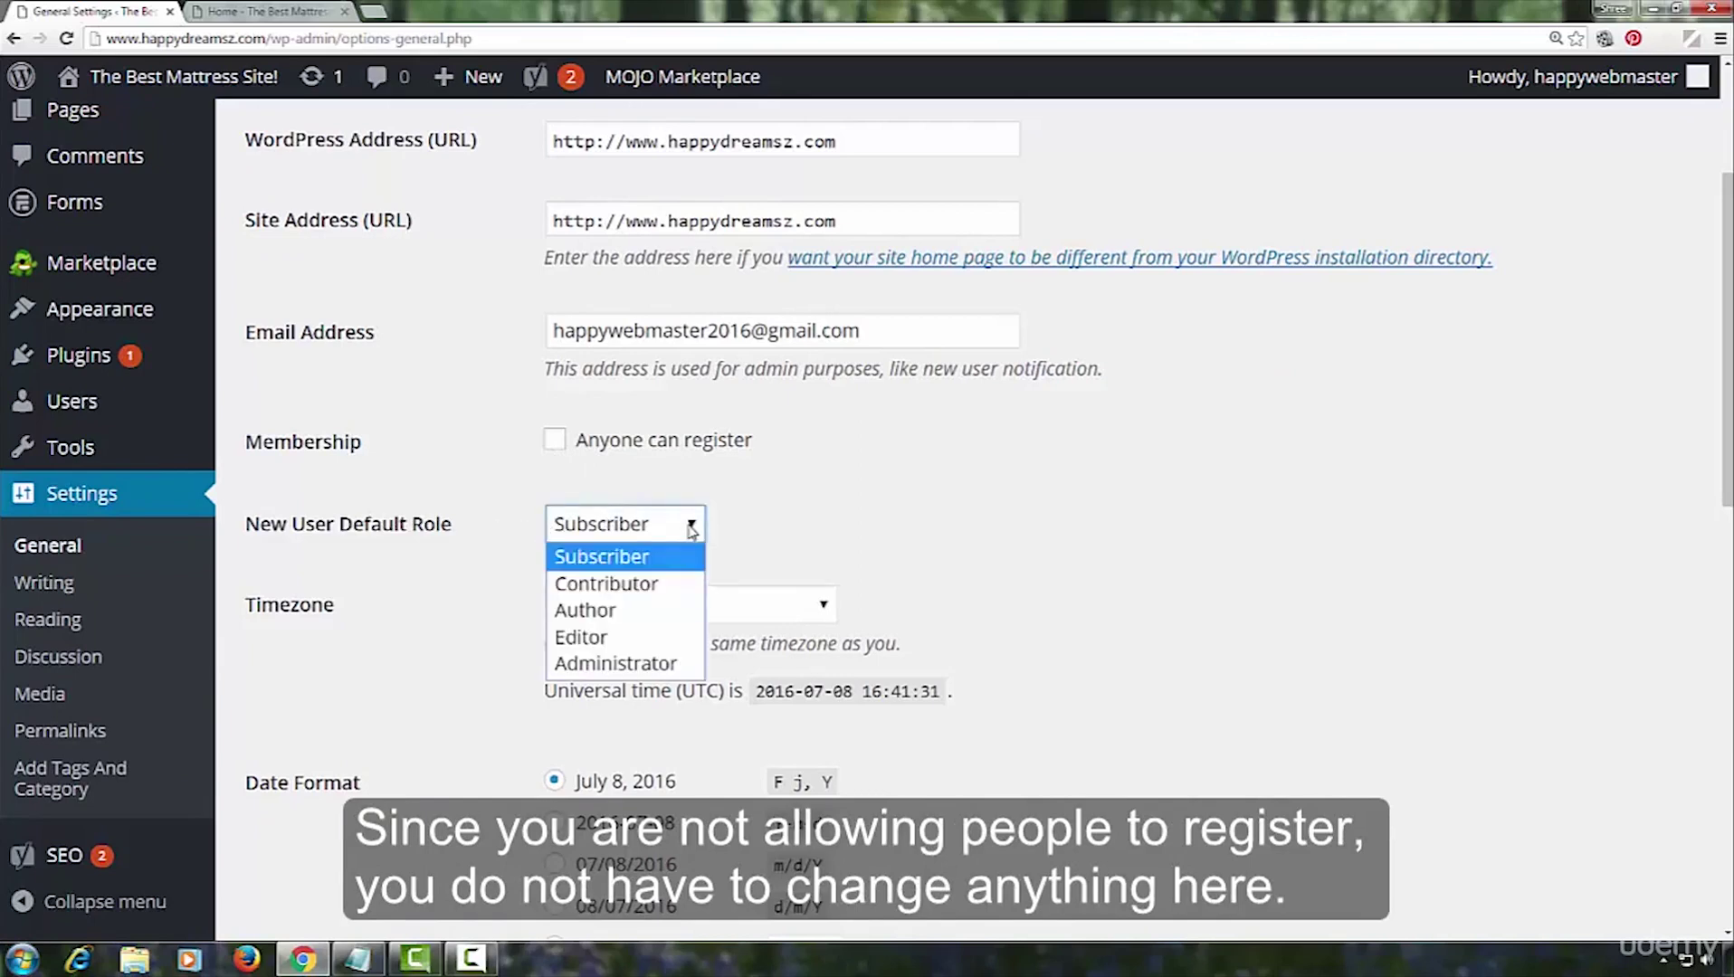
click(692, 529)
scroll(855, 515, down, 4)
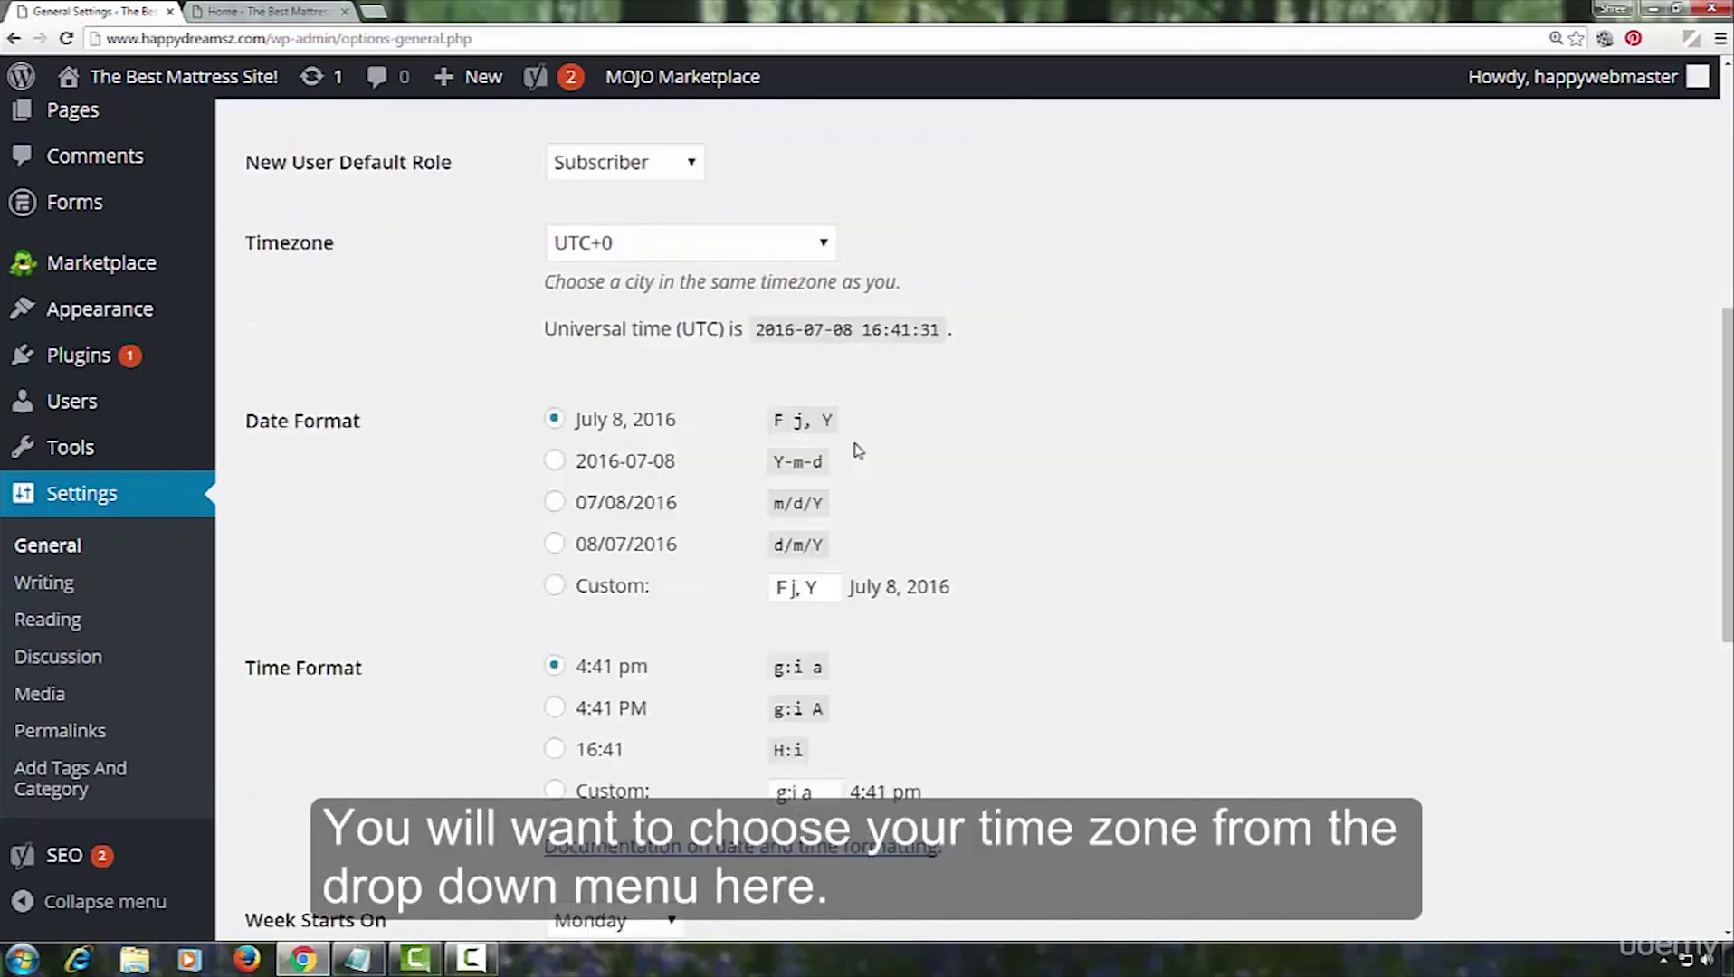
click(824, 244)
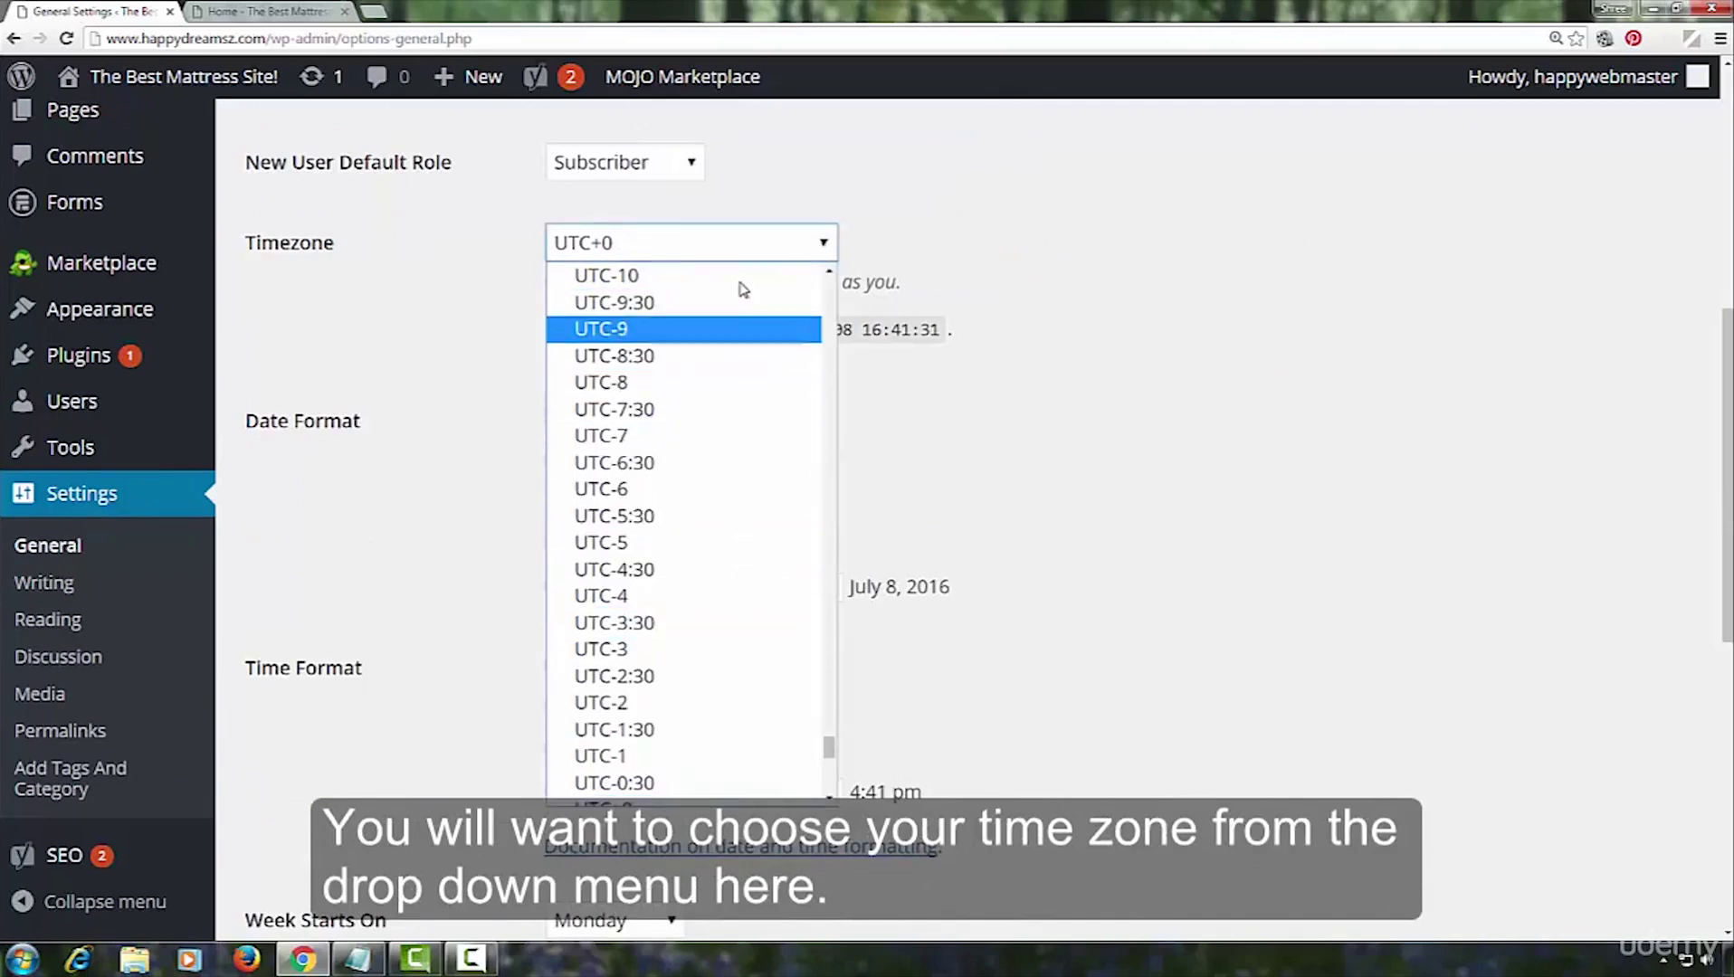
click(1131, 203)
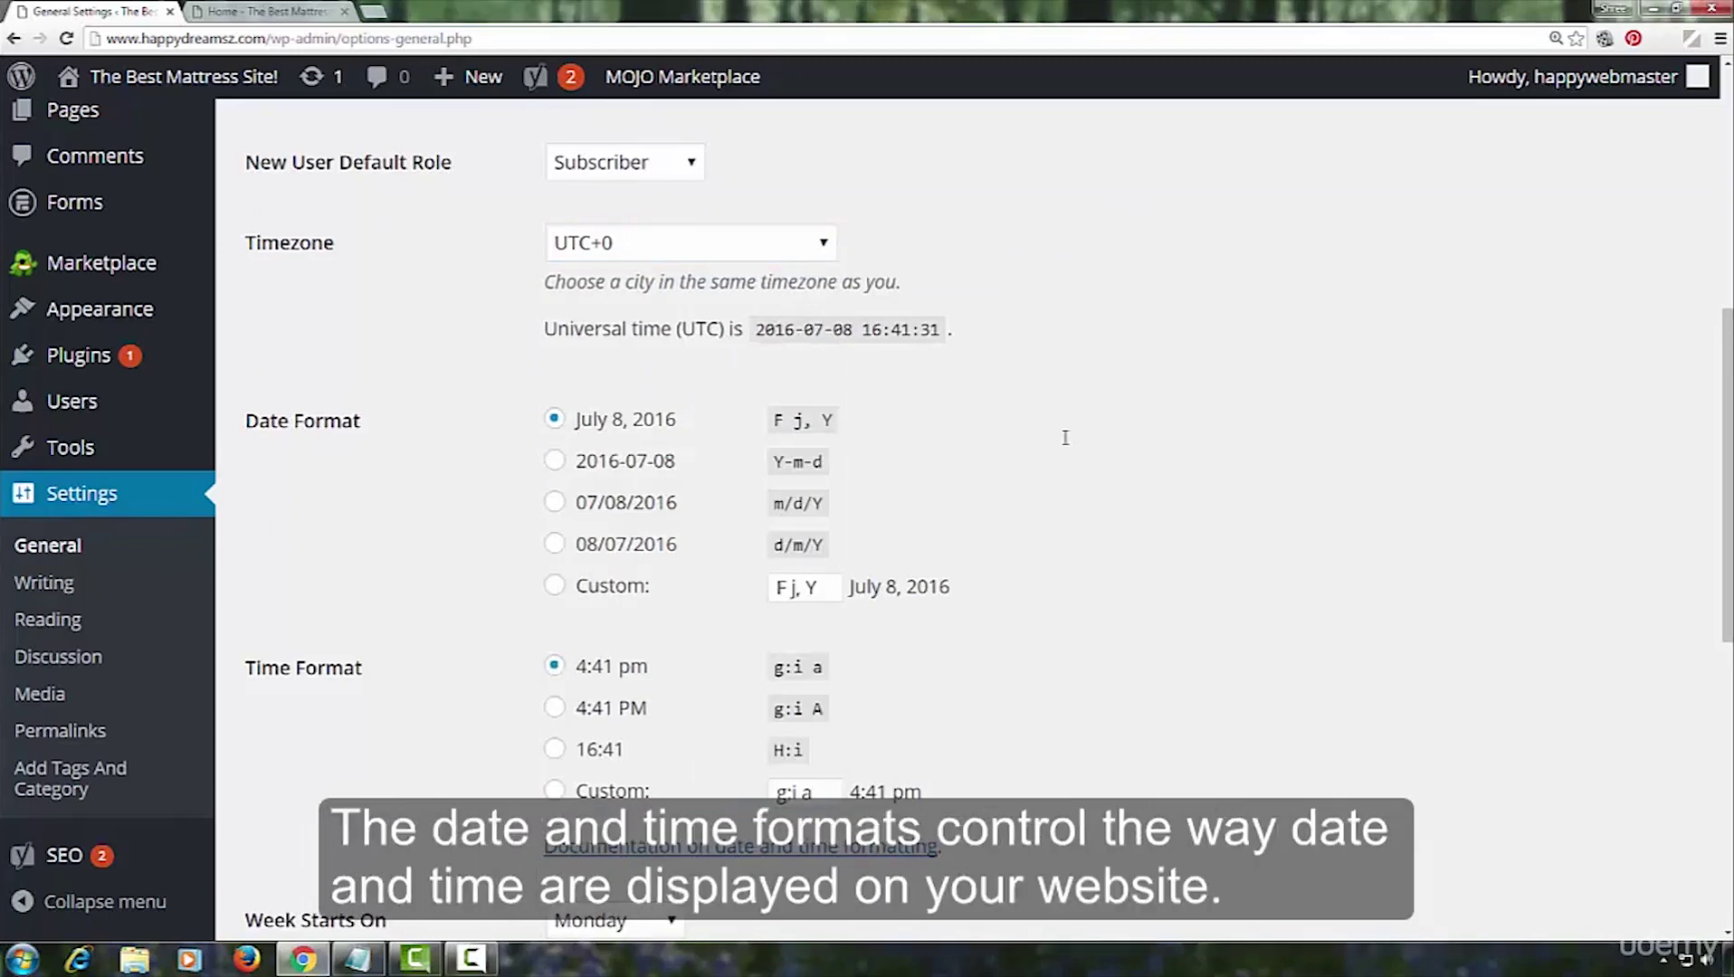
Keep Monday as the week start and save the General settings.
scroll(1065, 438, down, 1)
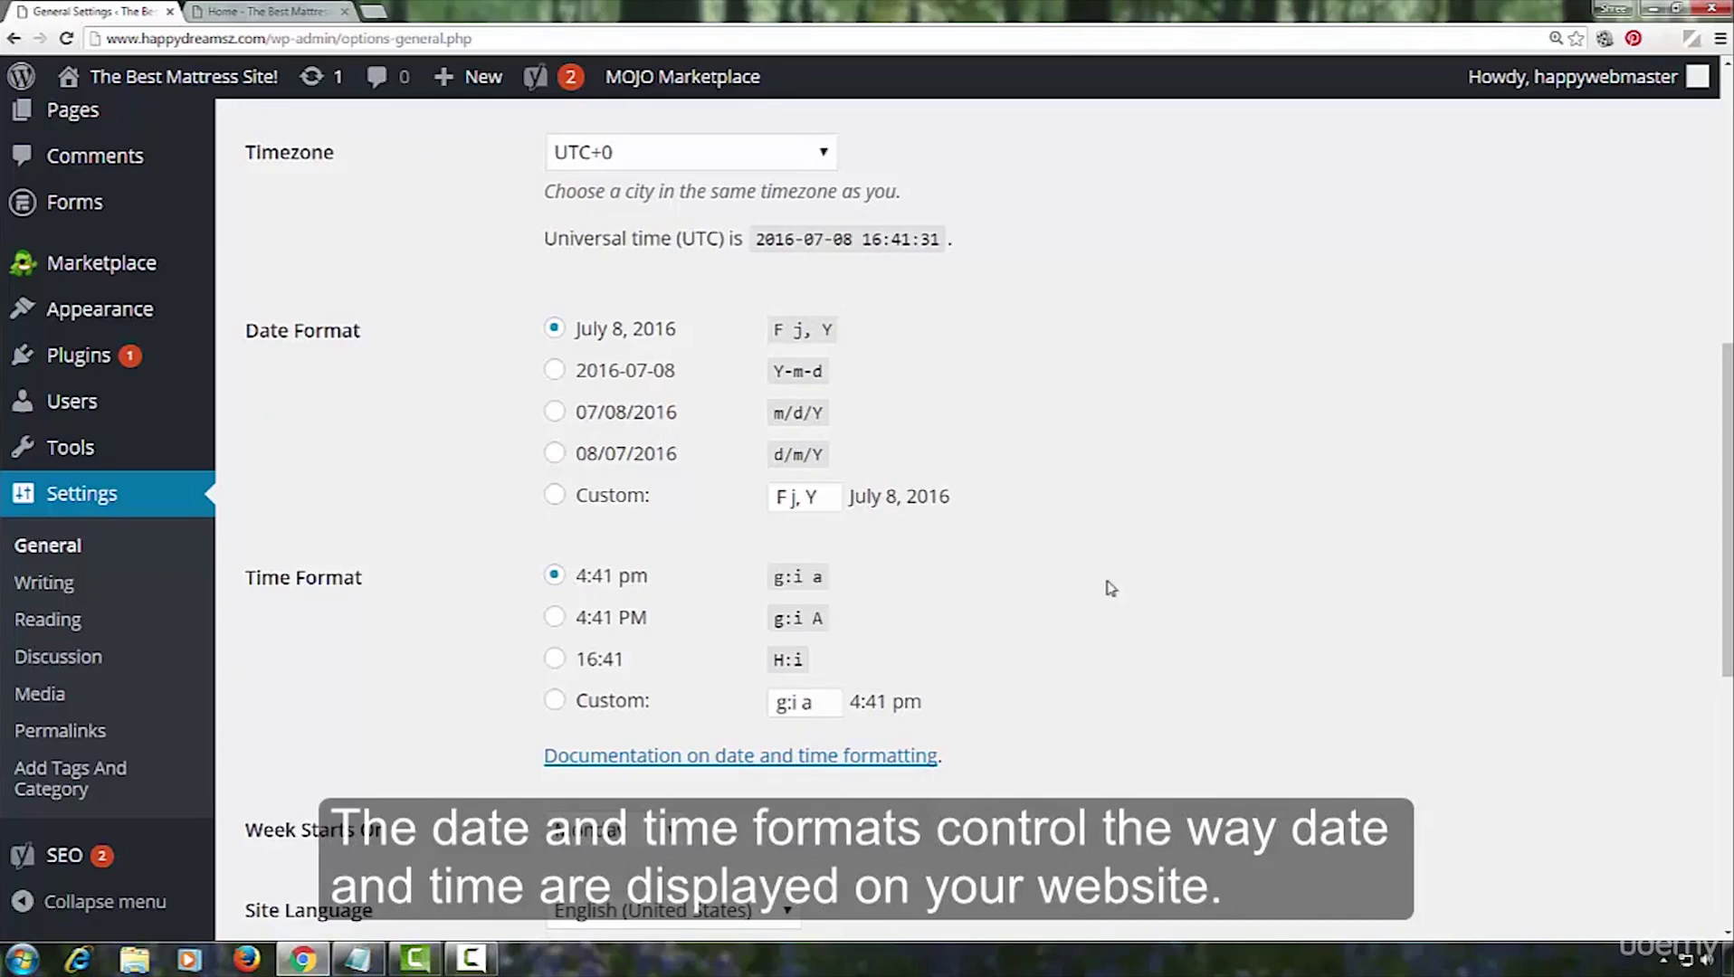
scroll(993, 371, down, 2)
click(670, 652)
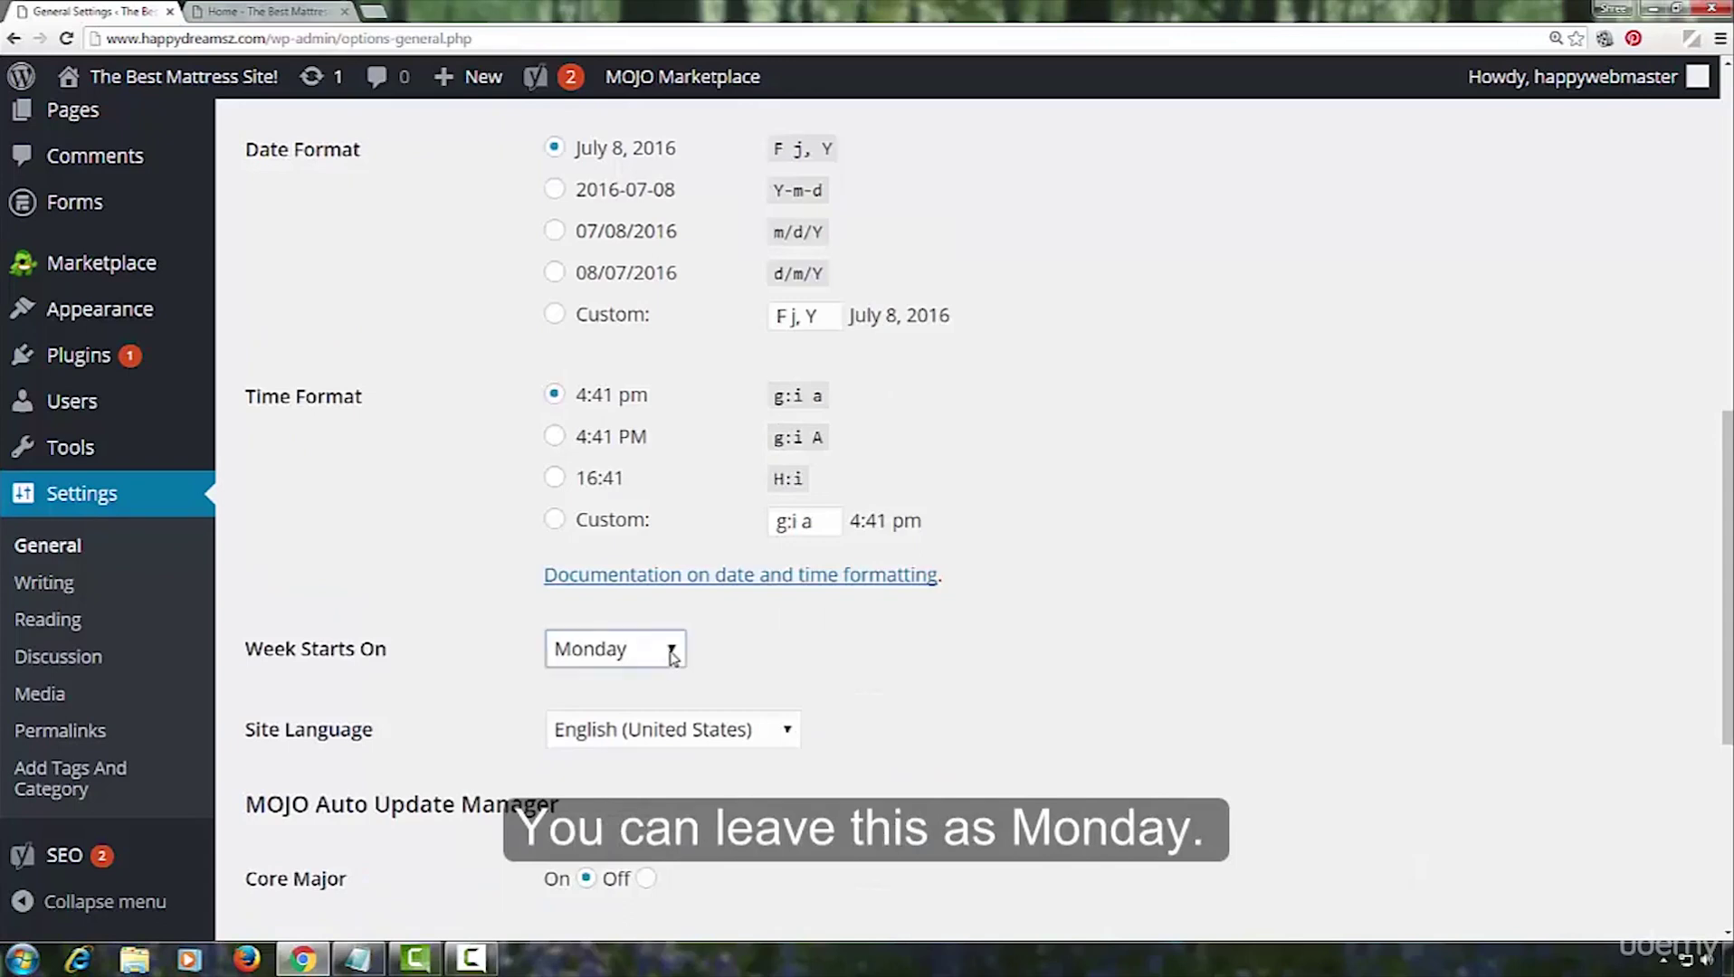
click(671, 653)
scroll(989, 650, down, 1)
scroll(989, 650, down, 5)
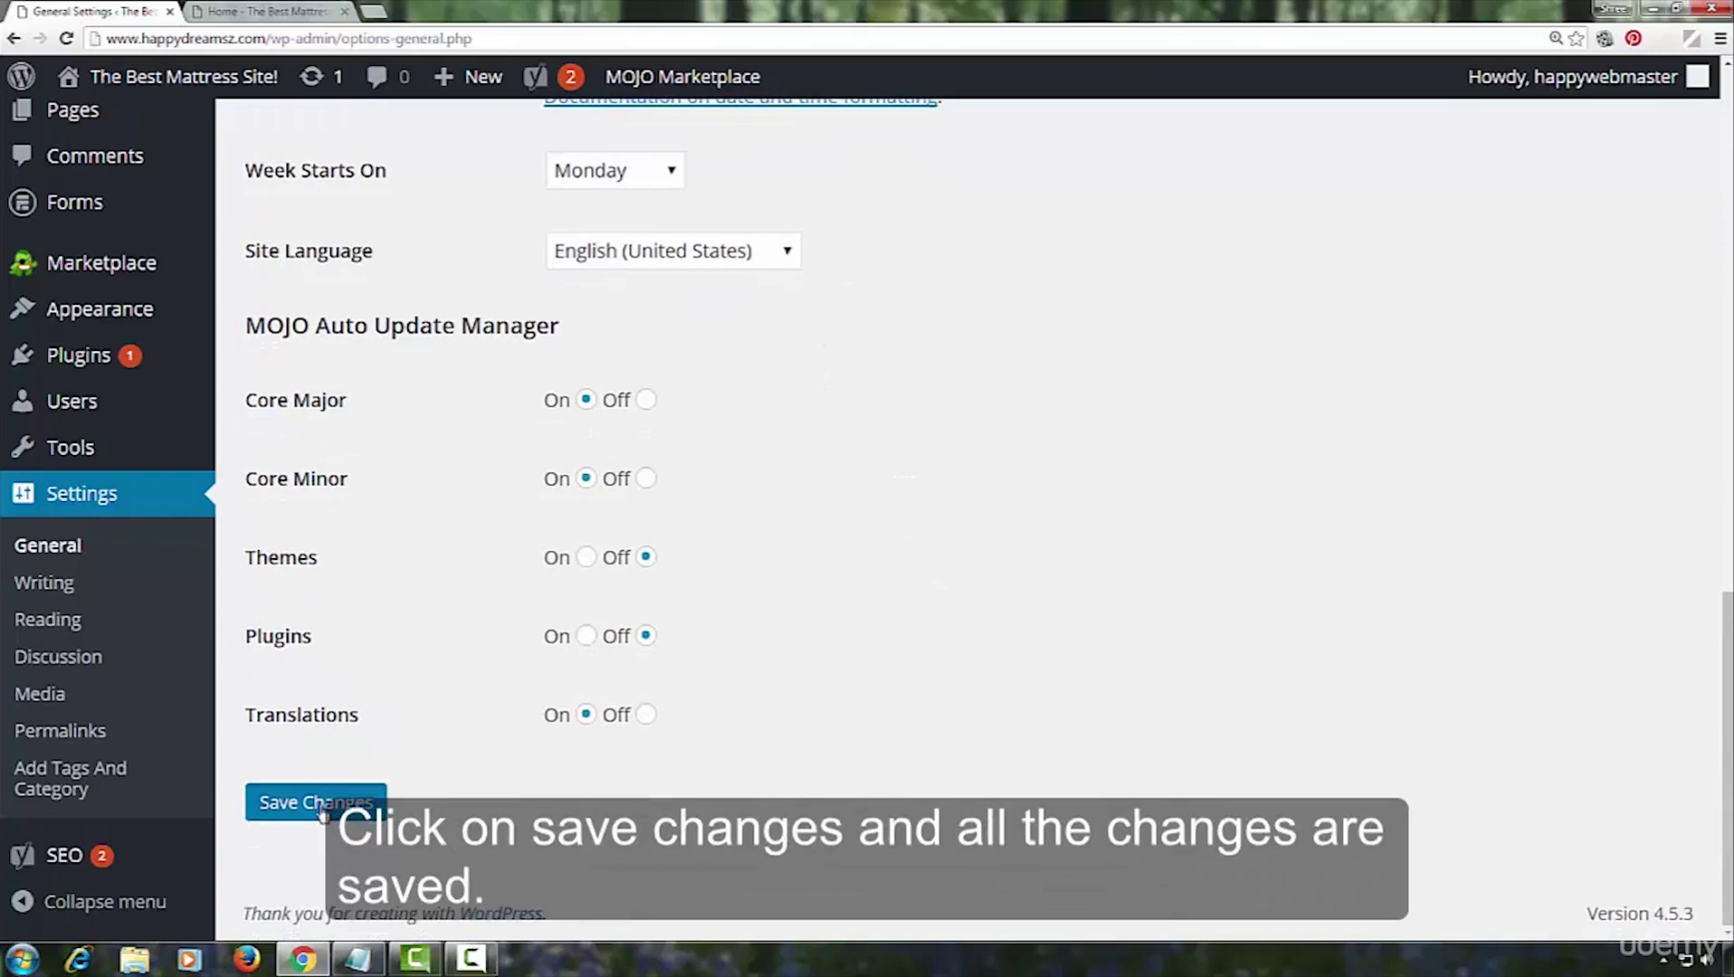
click(323, 810)
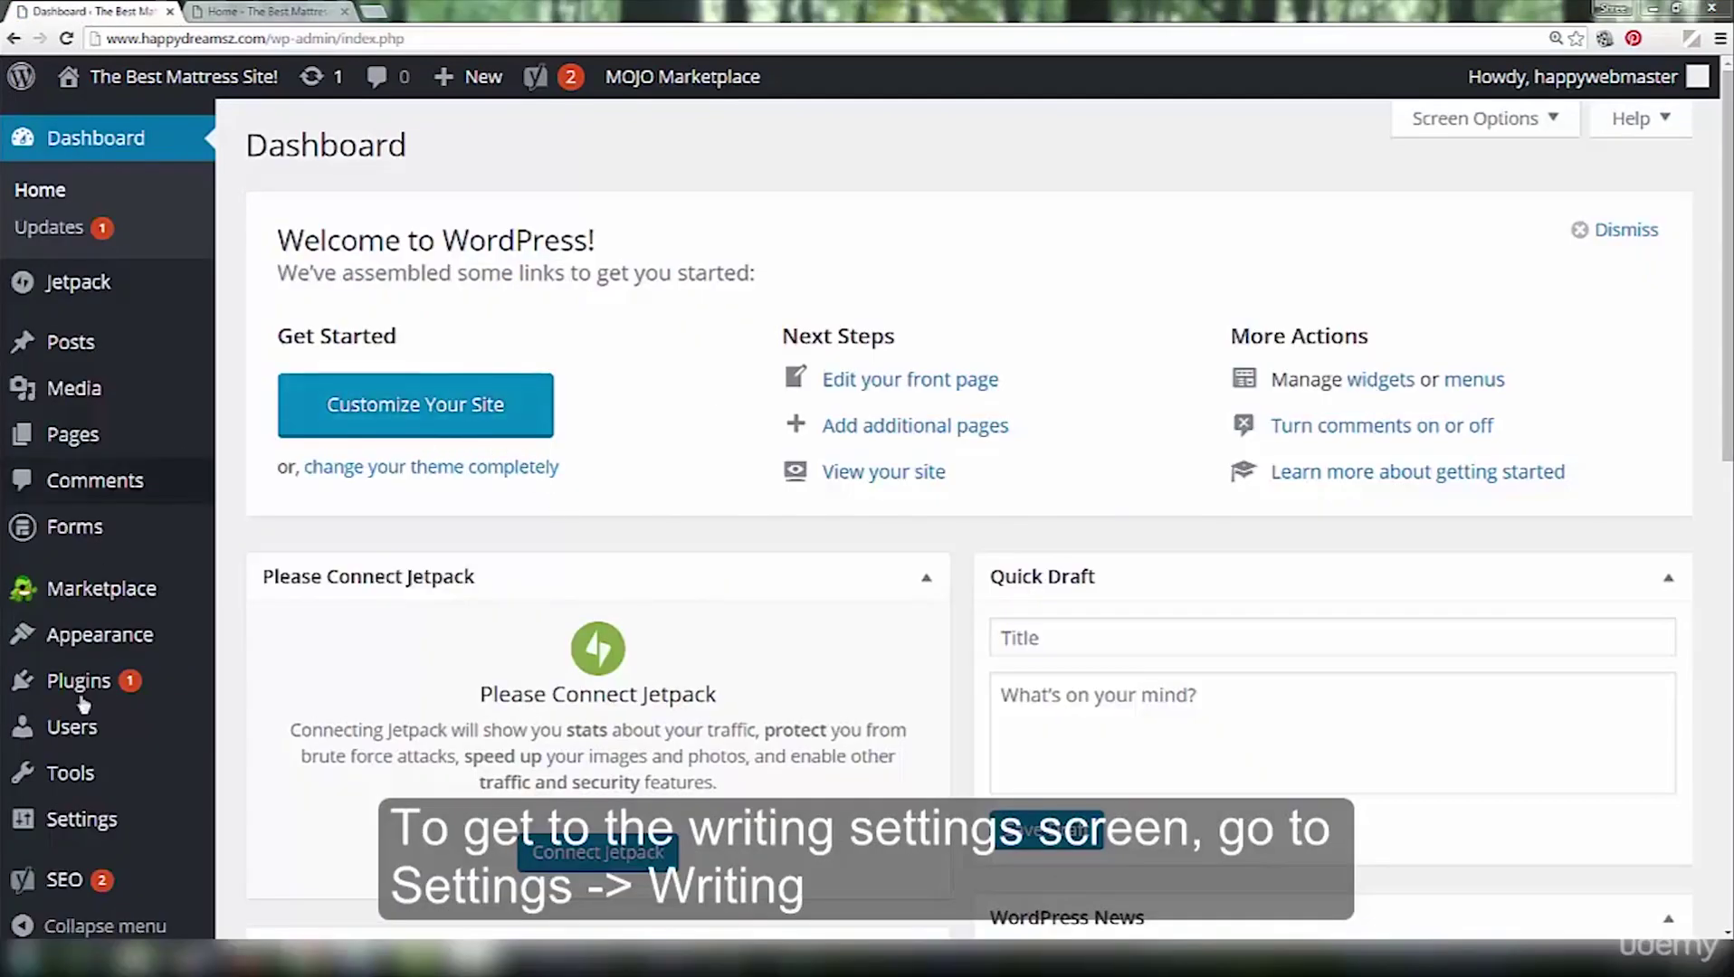
mouse_move(81, 819)
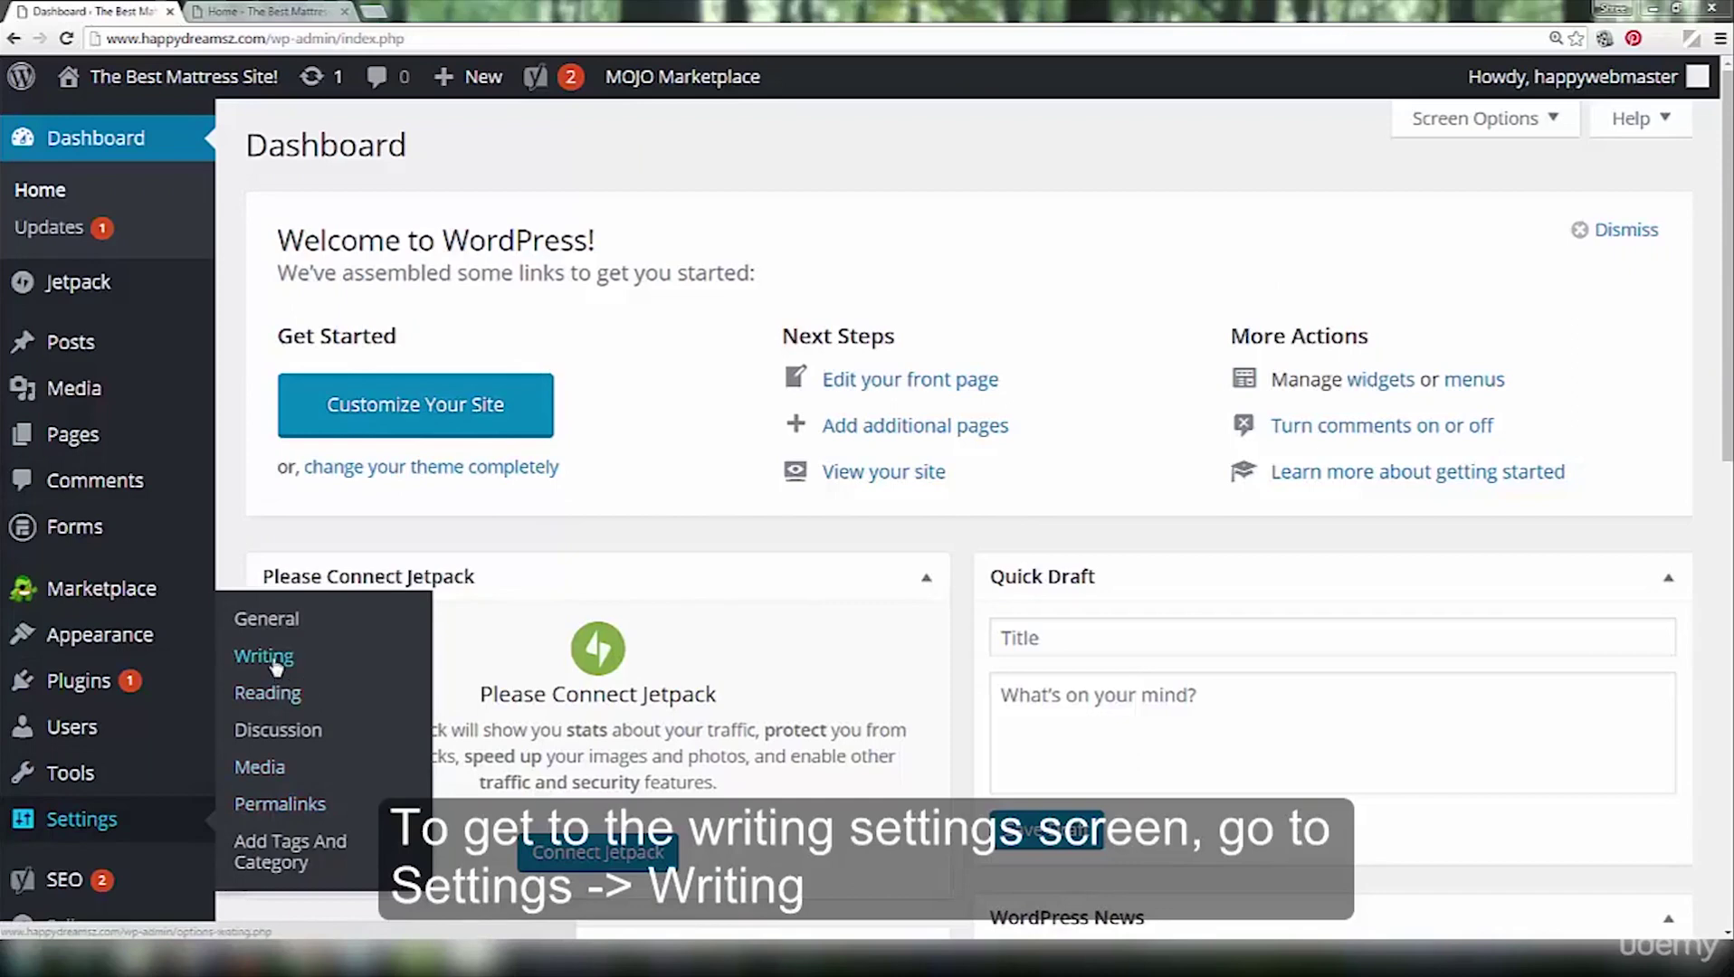
On Writing Settings, review the Default Post Category (twin-mattress) and Default Post Format lists.
click(264, 657)
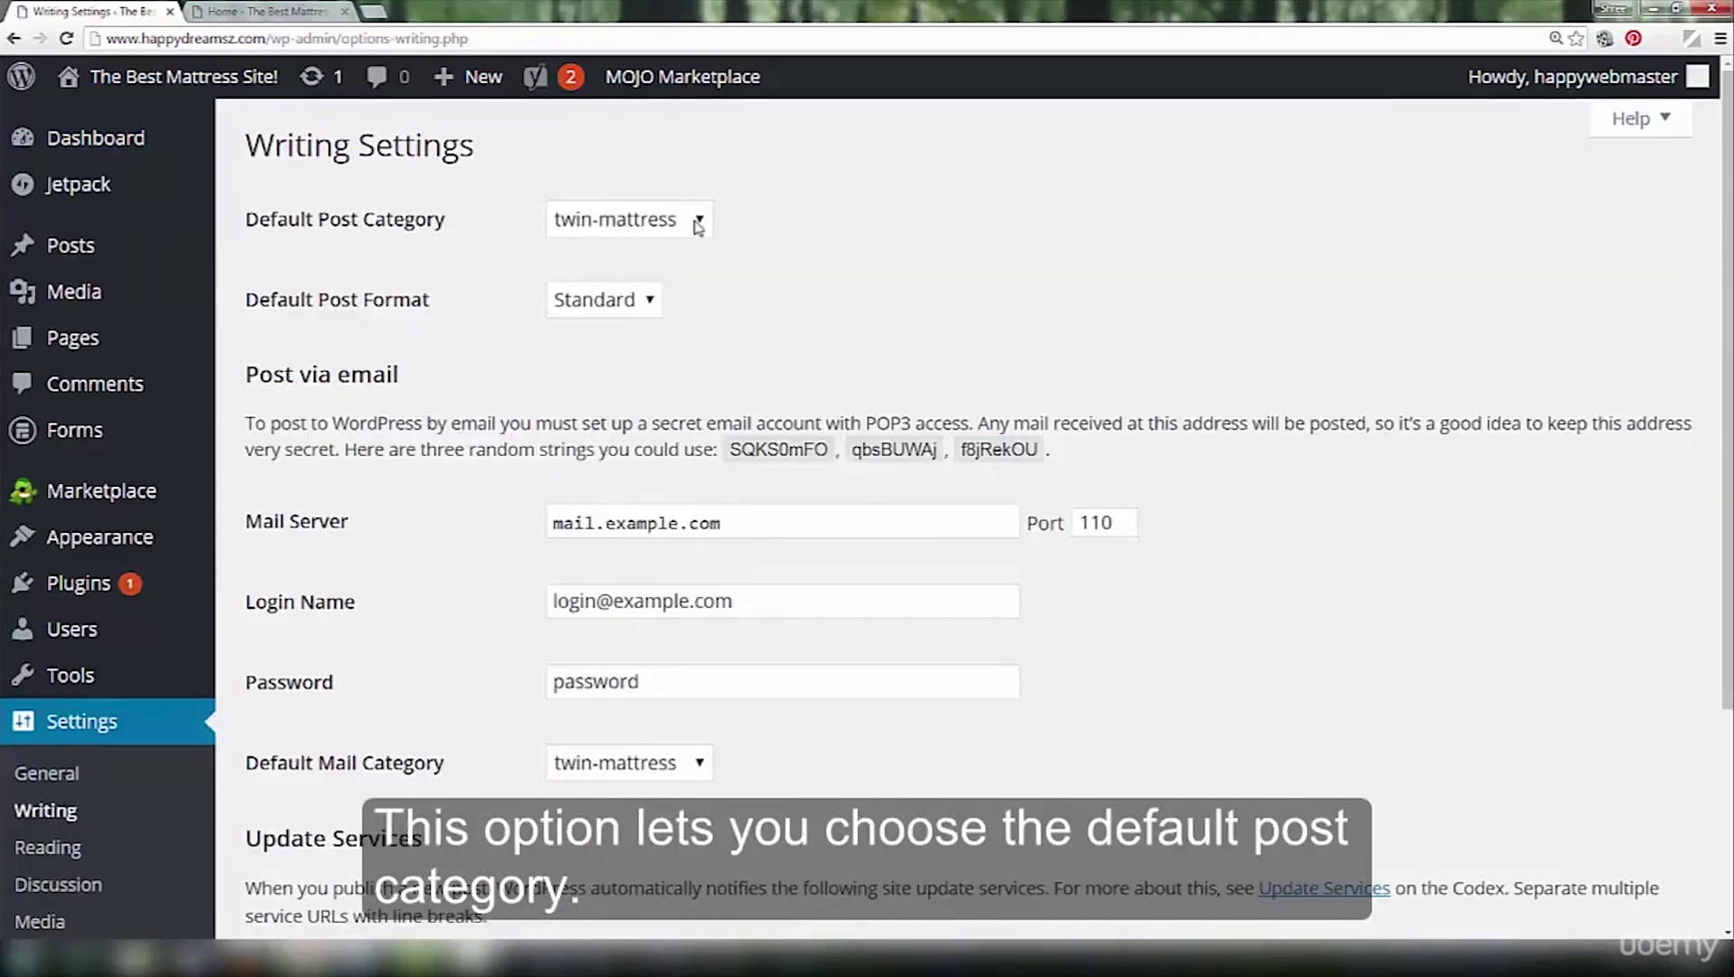
click(698, 223)
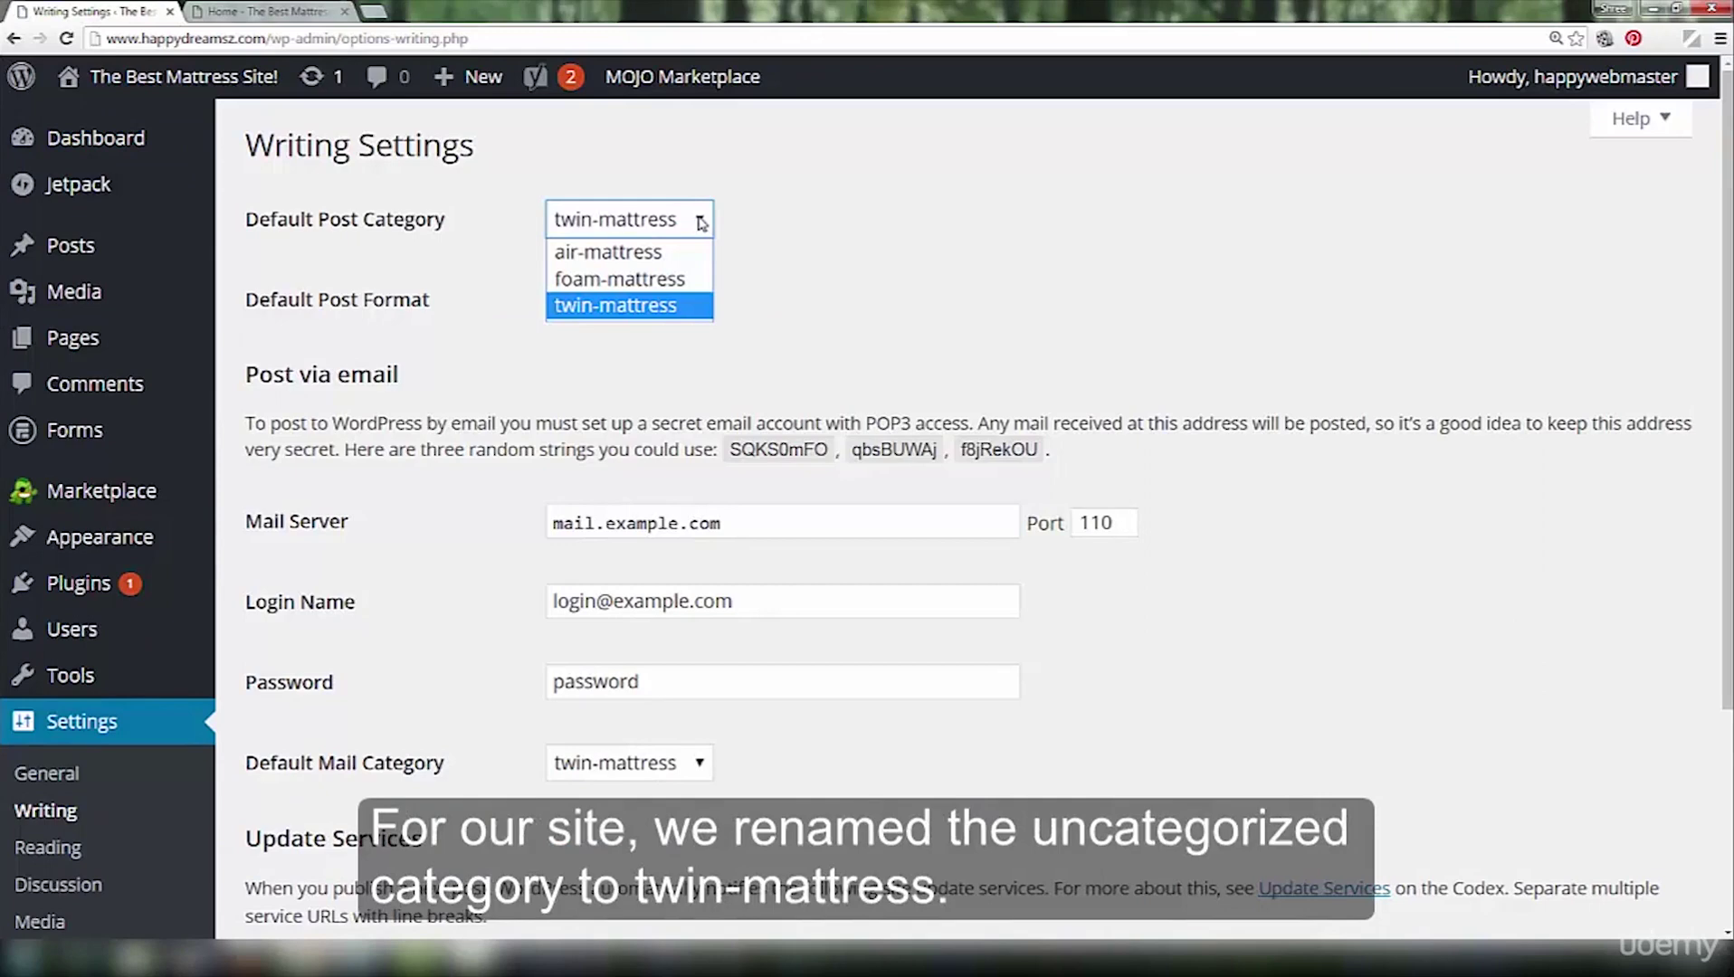
click(739, 217)
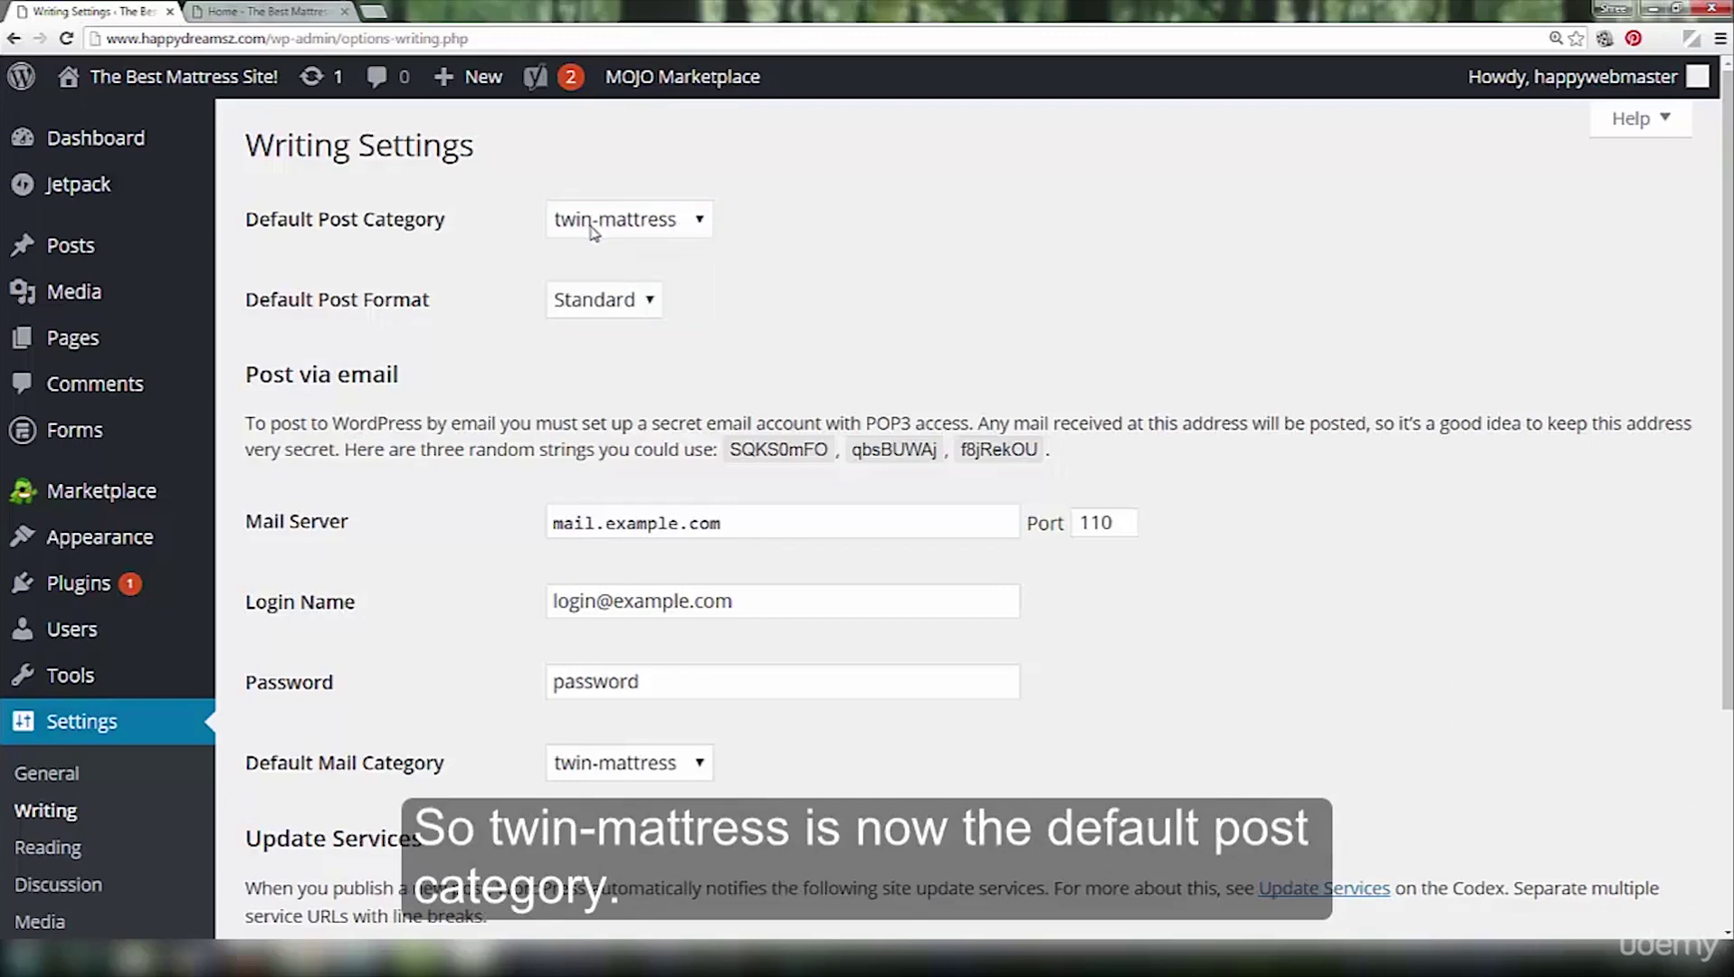
click(698, 222)
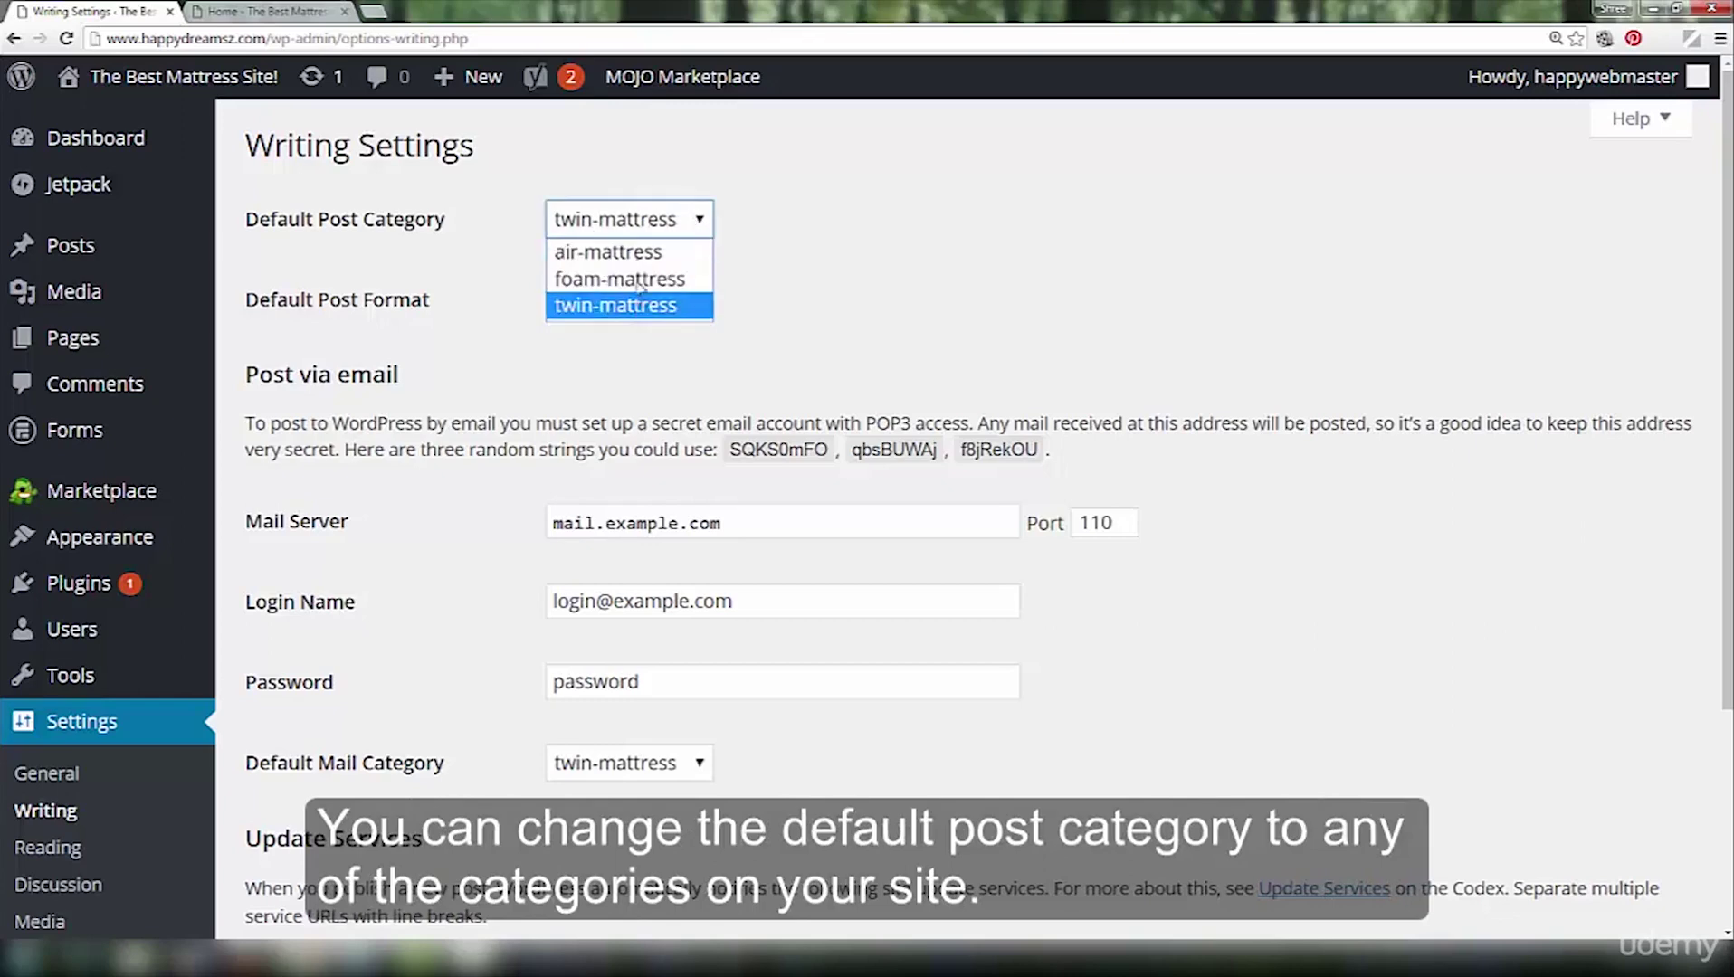
click(867, 266)
click(650, 302)
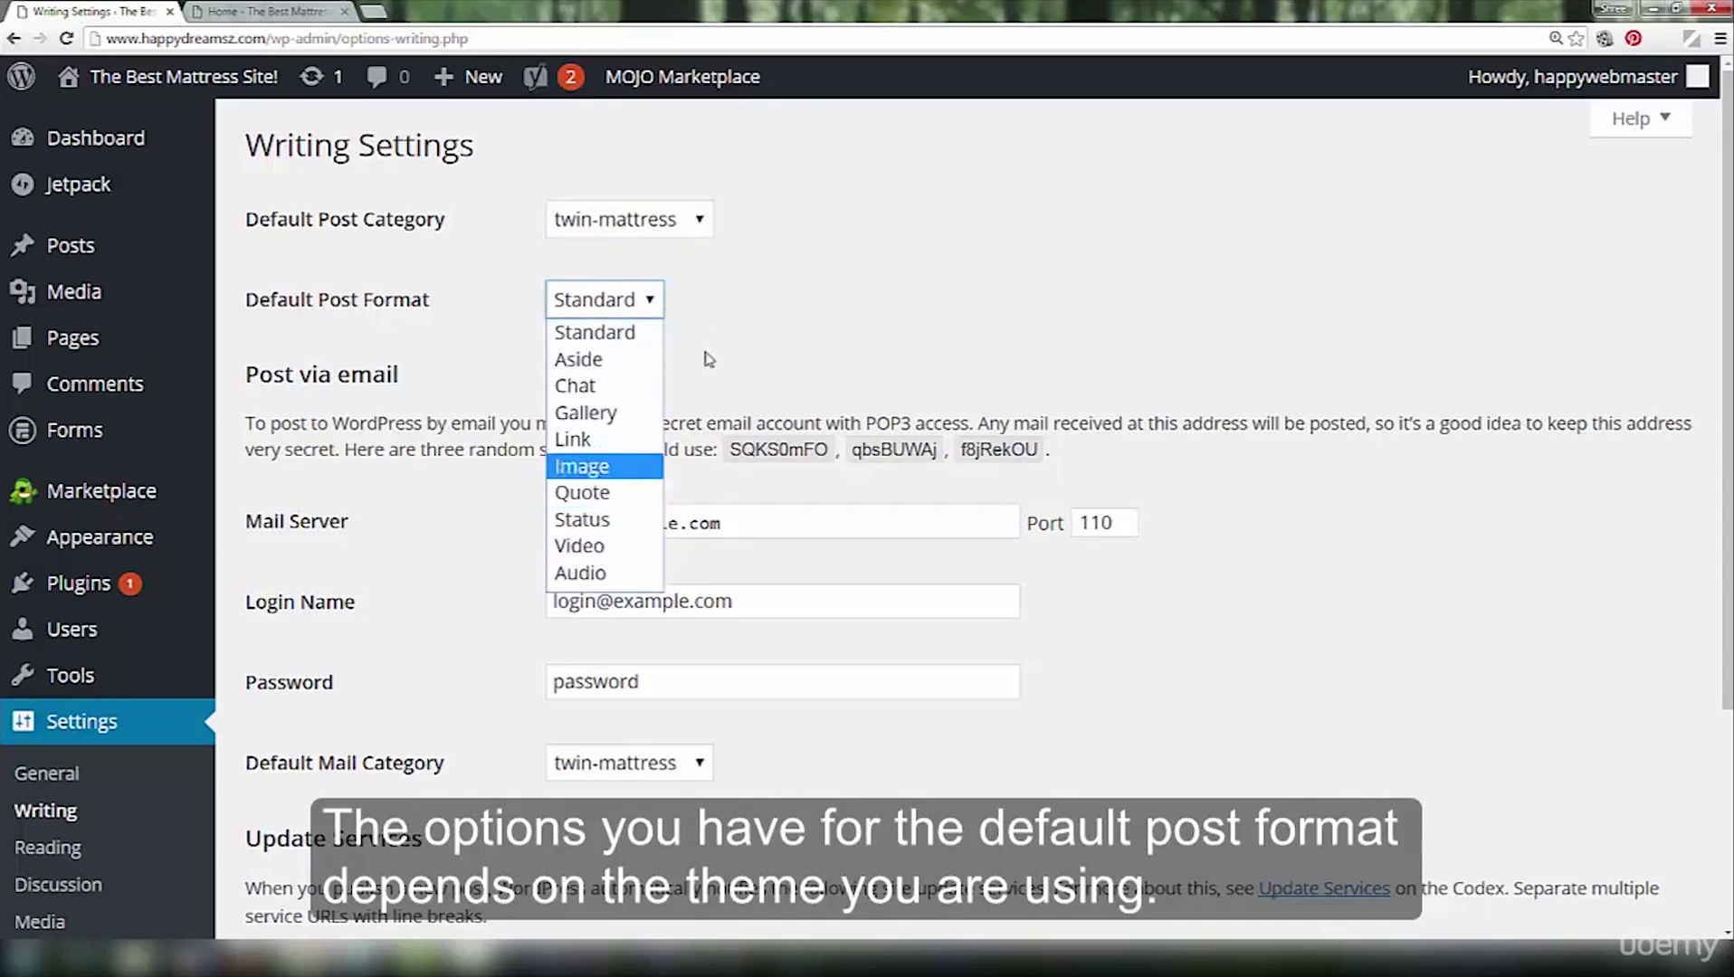
Leave Standard post format and highlight the Post via email server and password fields.
click(846, 312)
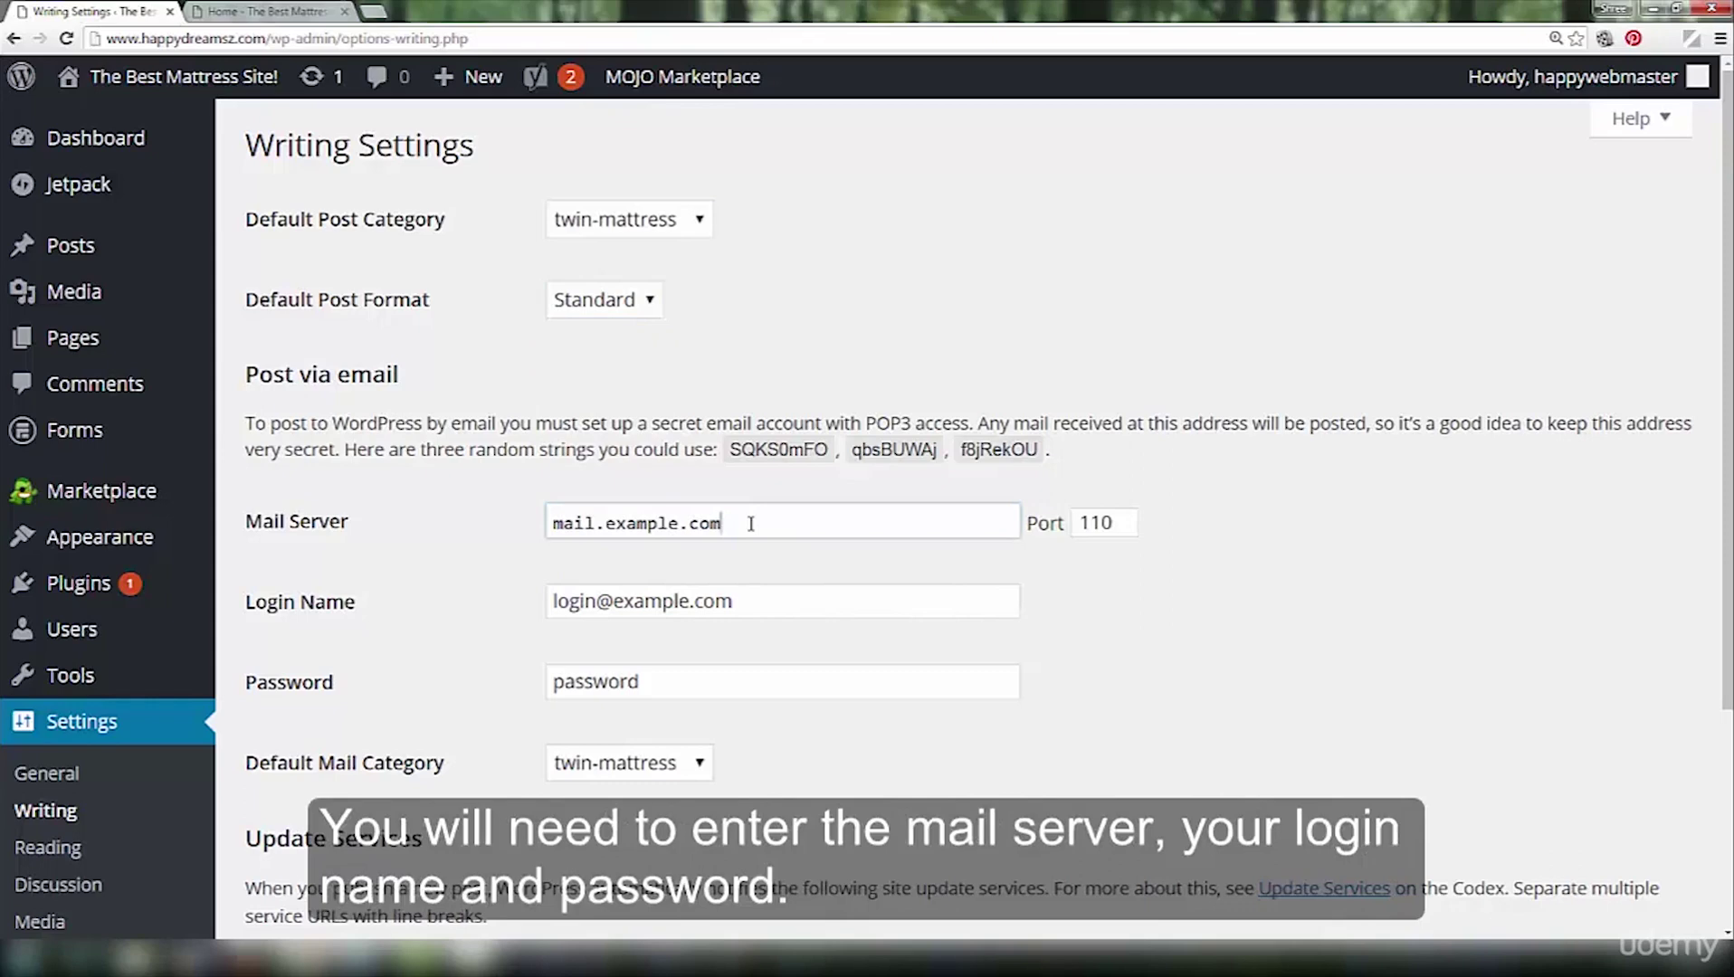
drag(756, 523, 586, 524)
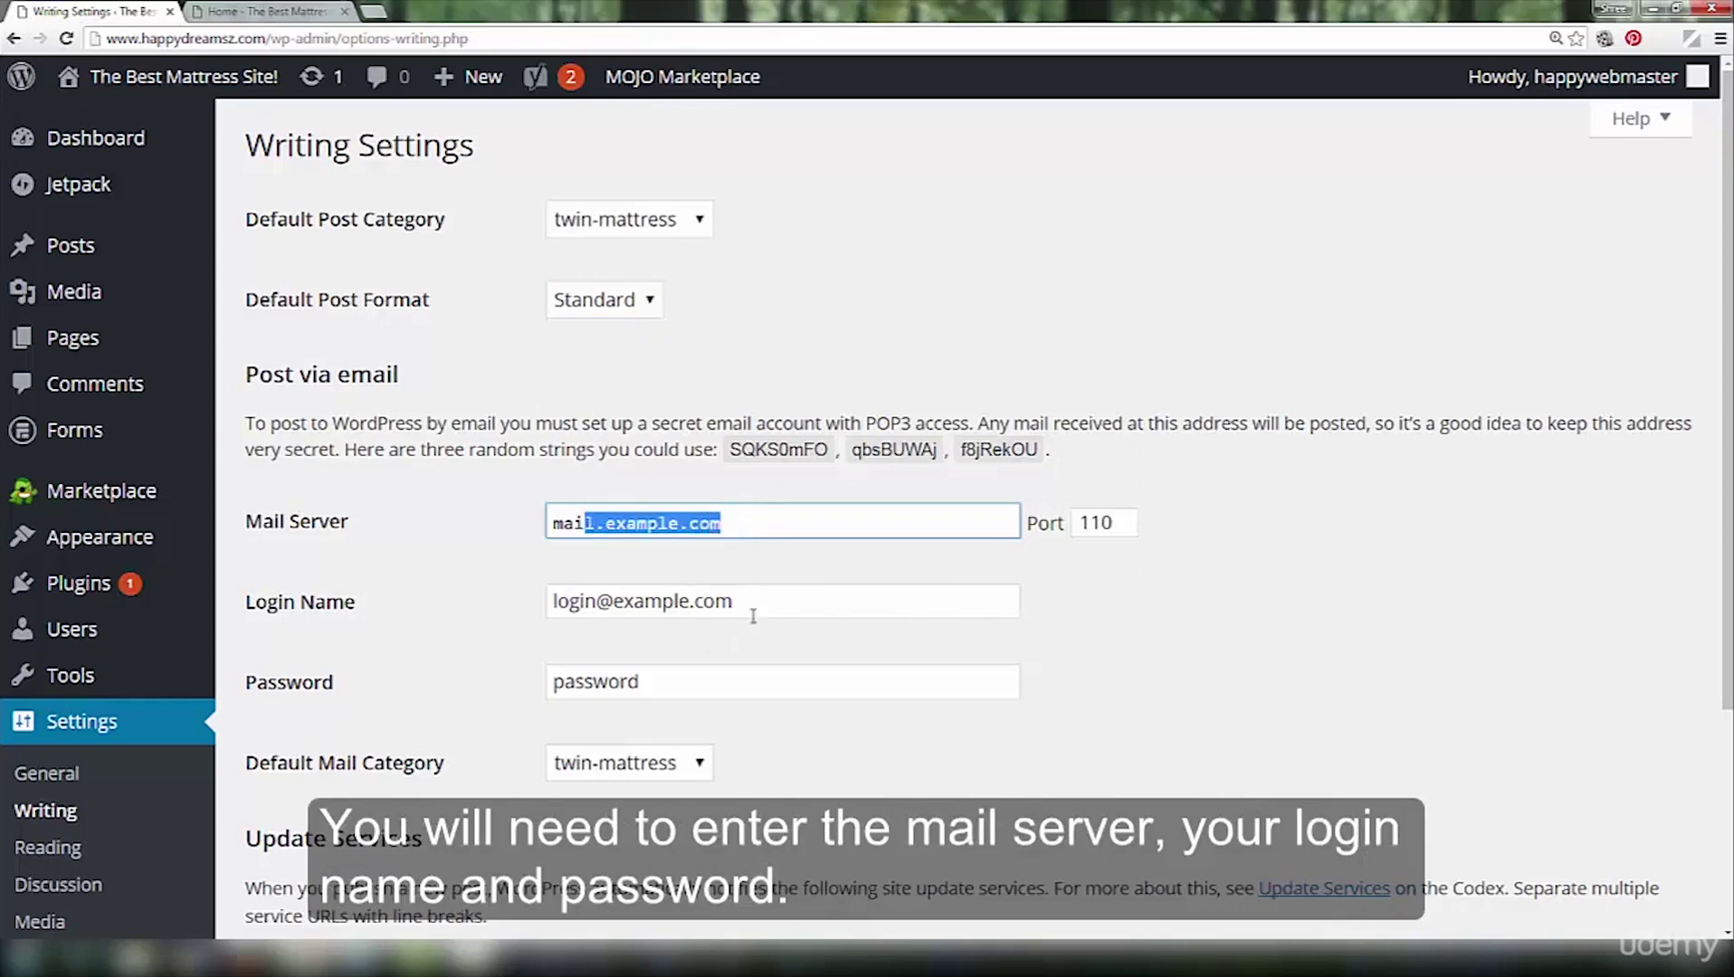
drag(693, 683, 518, 688)
click(1301, 688)
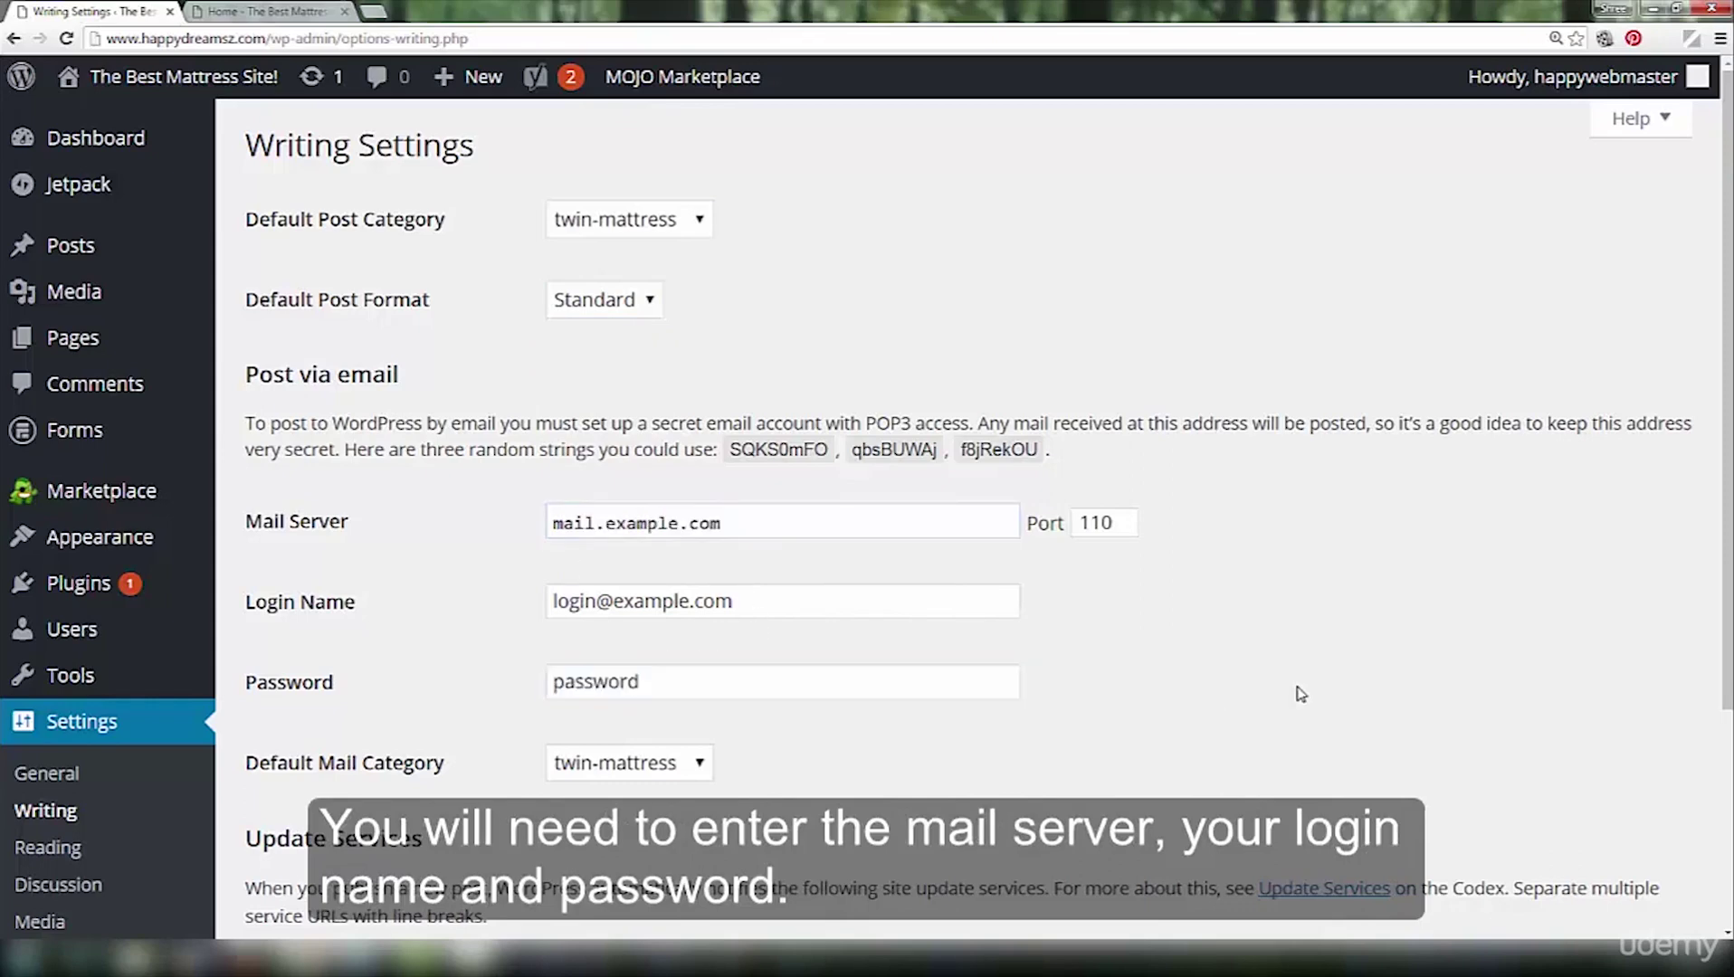
Highlight the pingomatic Update Services address and save the Writing settings.
scroll(1301, 685, down, 1)
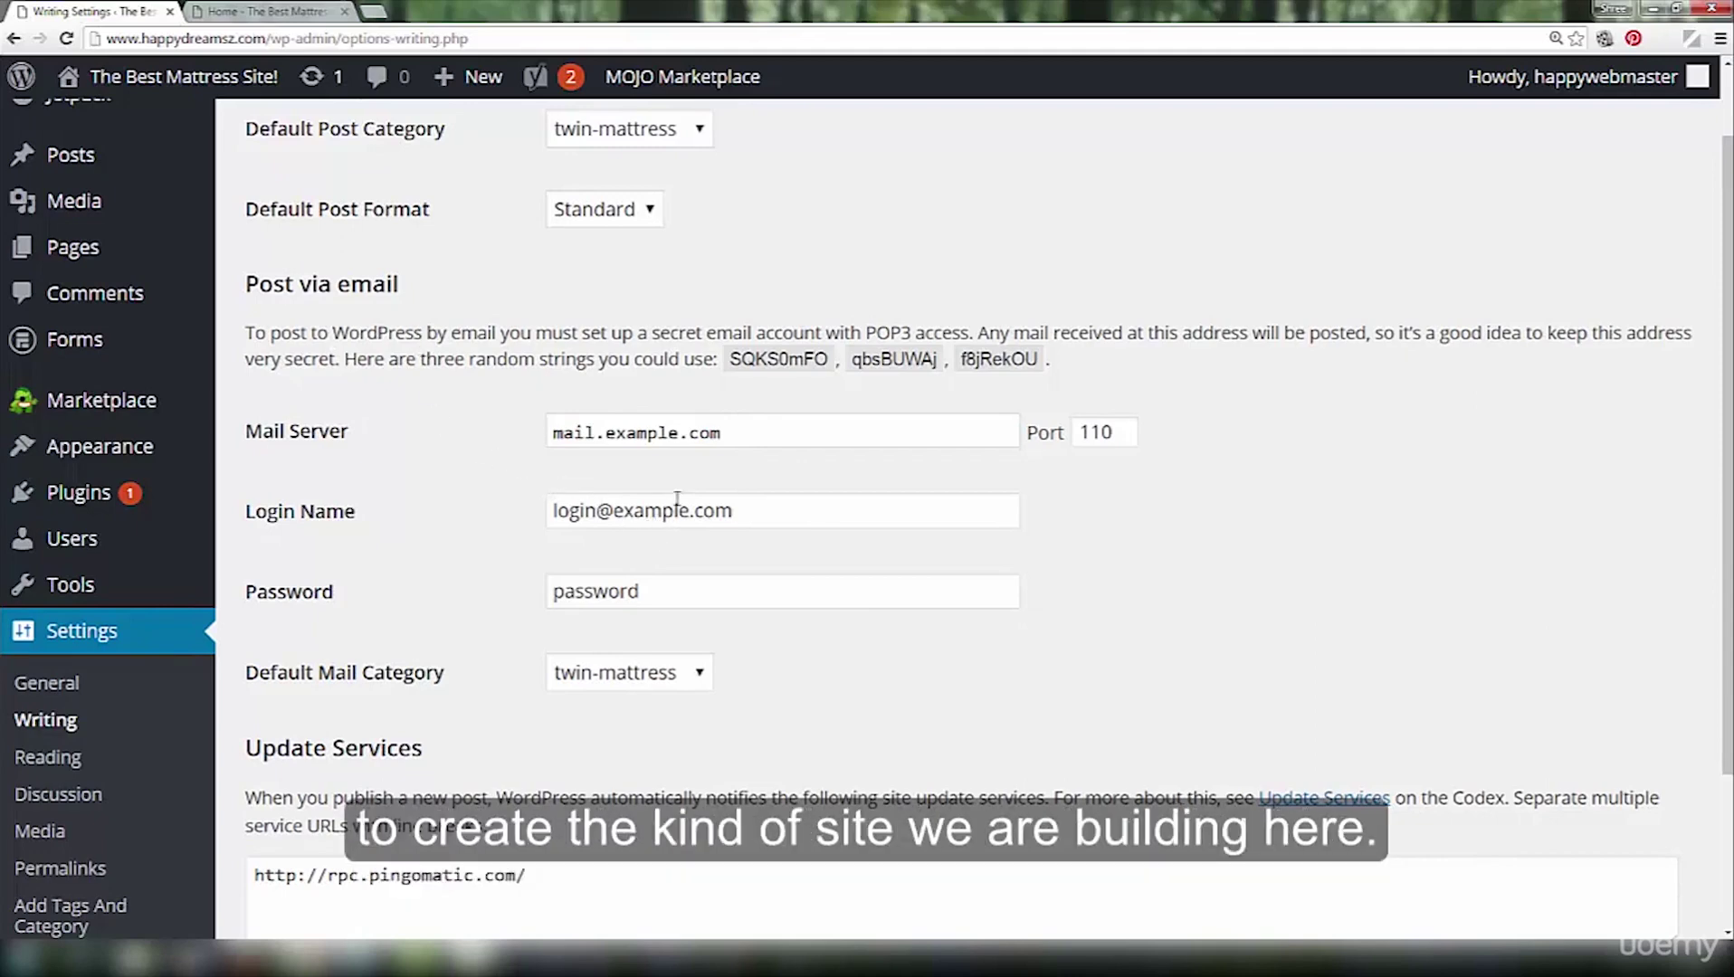
scroll(1177, 560, down, 3)
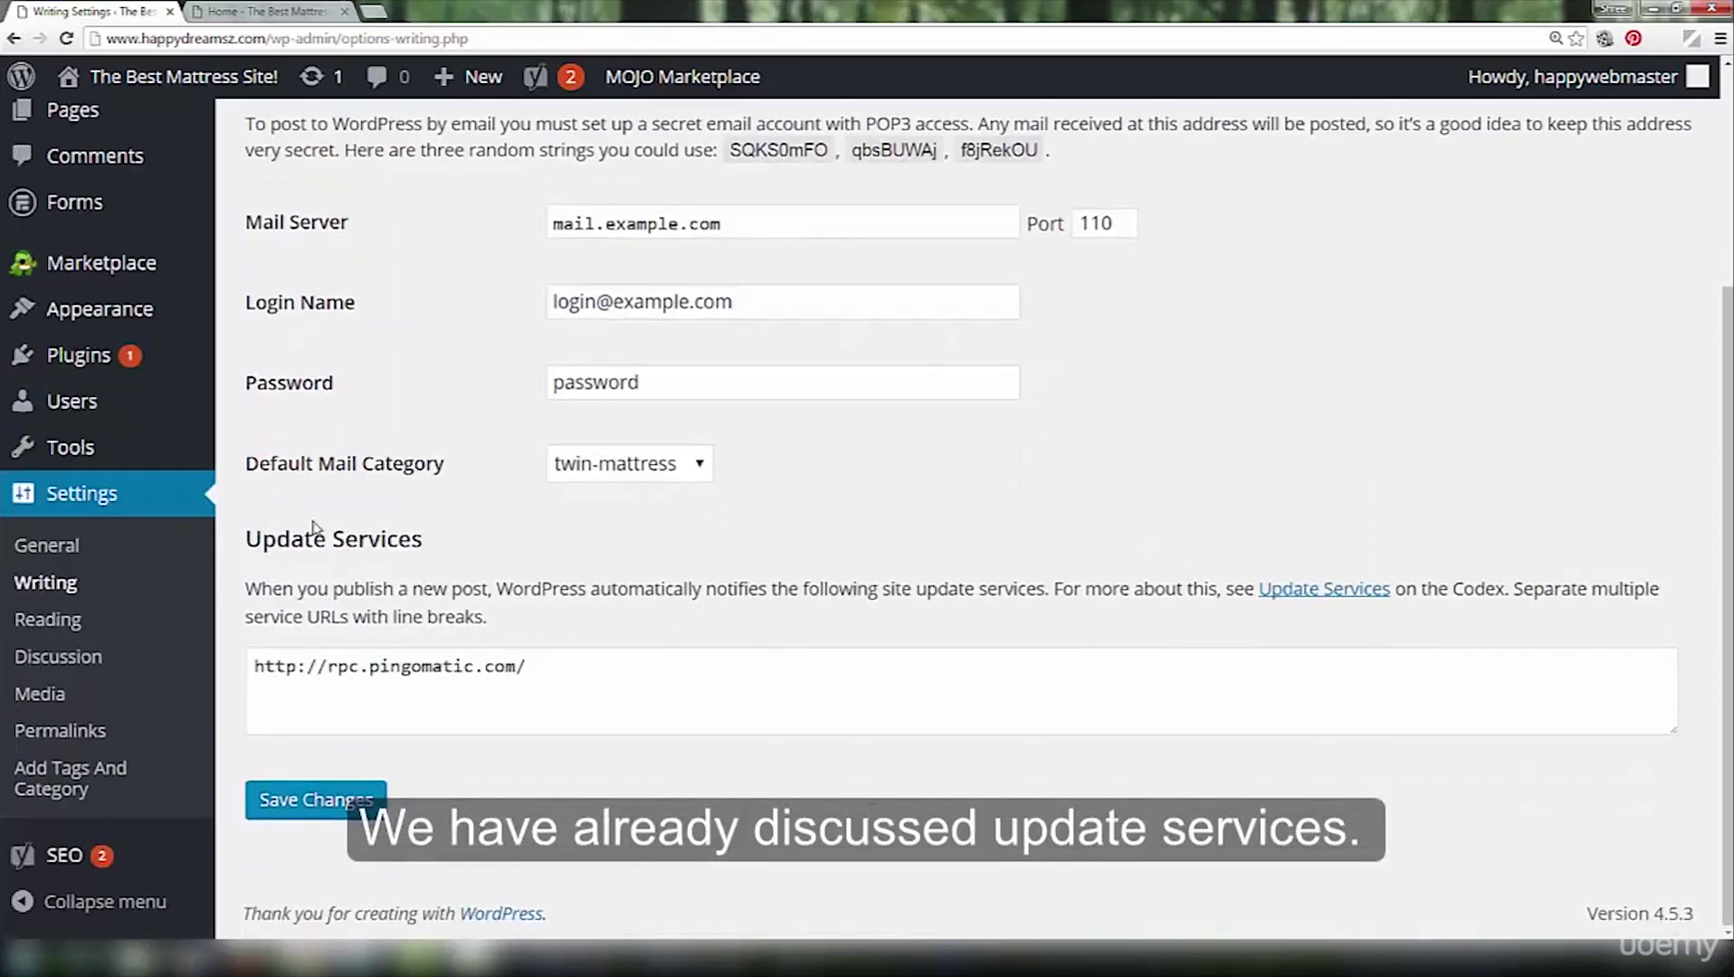
drag(276, 541, 438, 544)
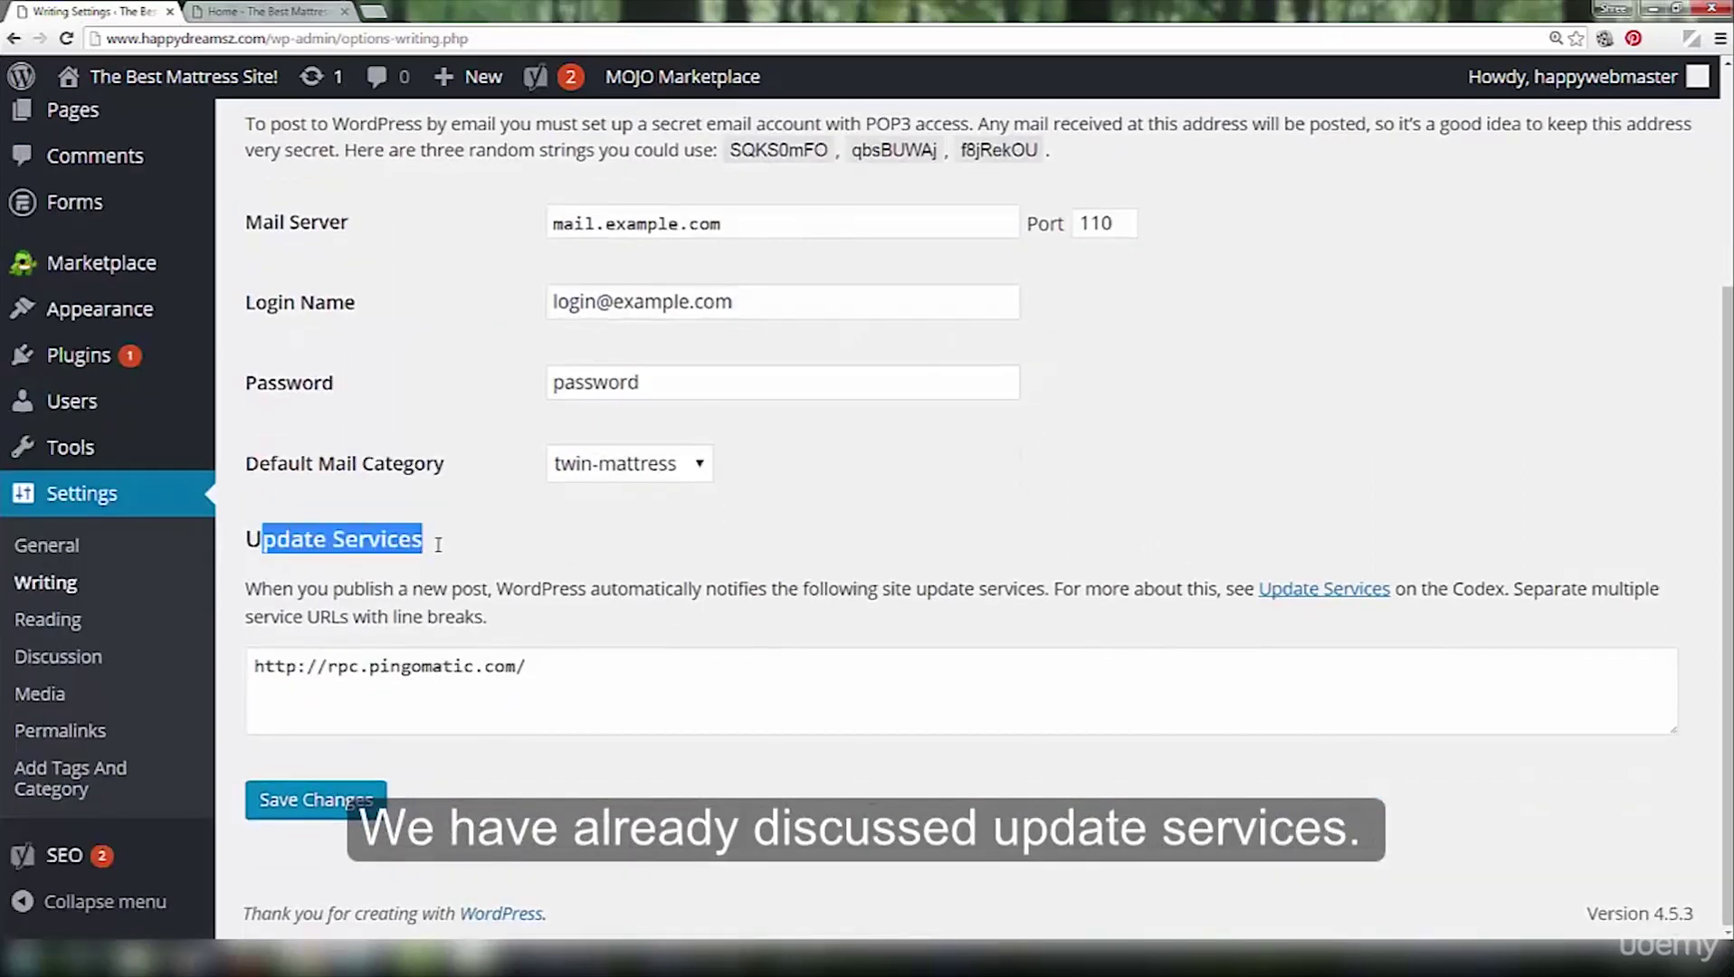
click(461, 559)
drag(552, 667, 246, 672)
click(356, 570)
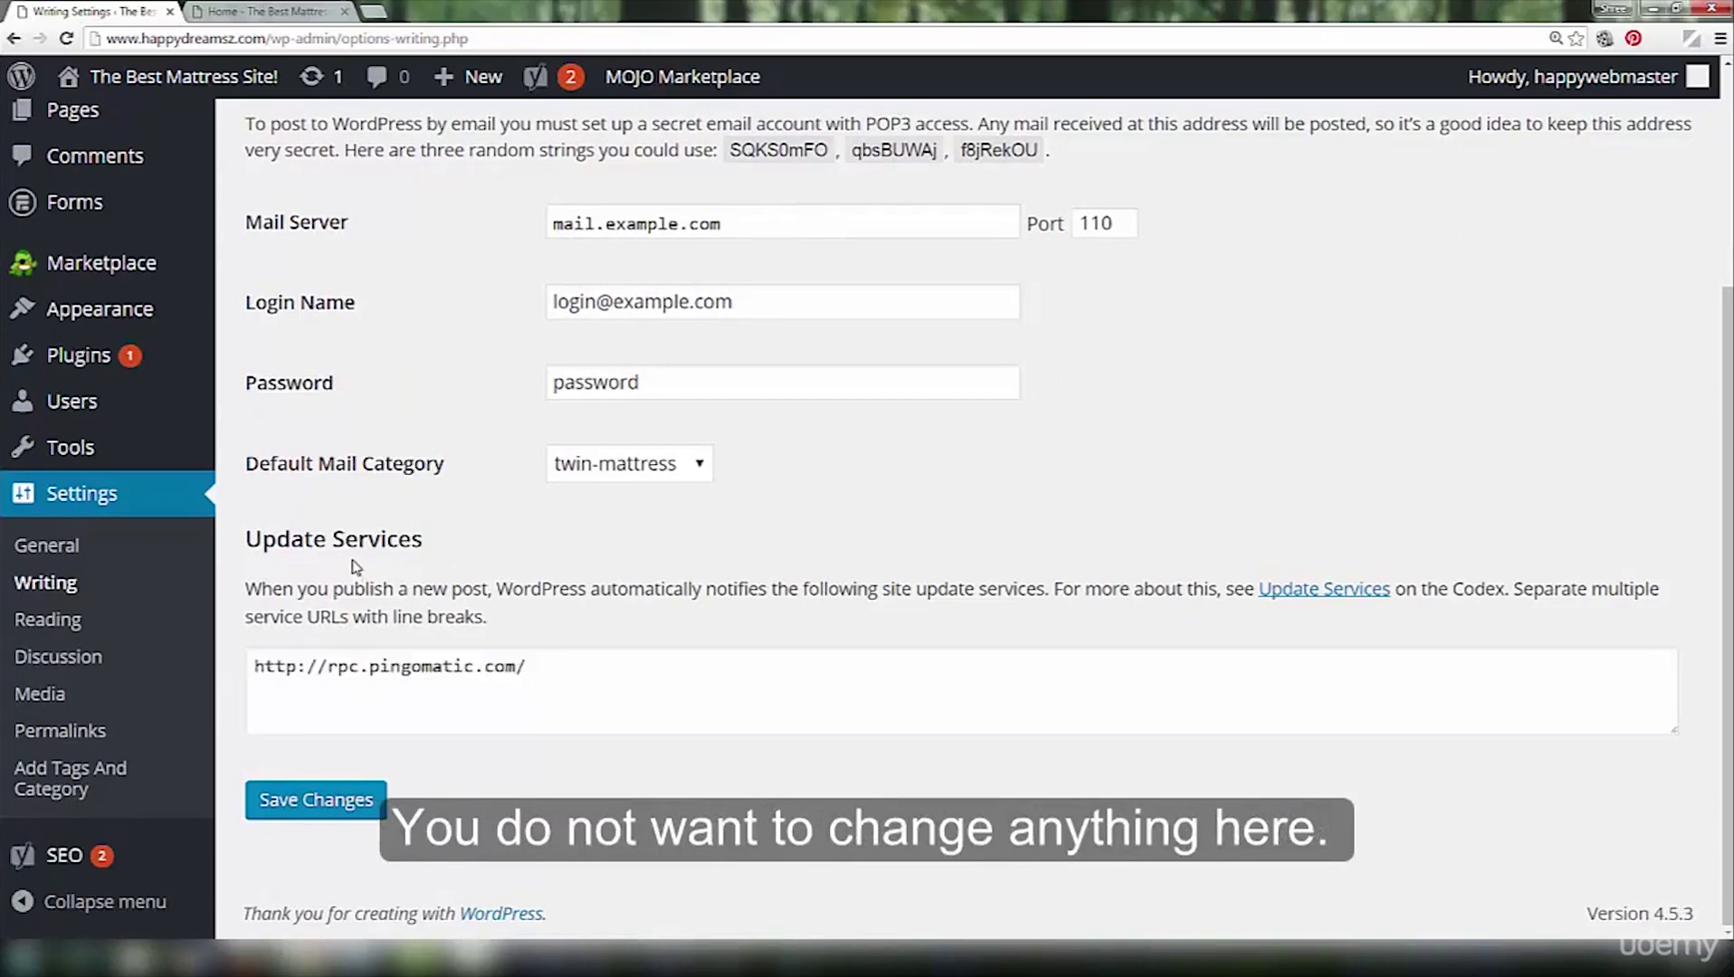
click(312, 802)
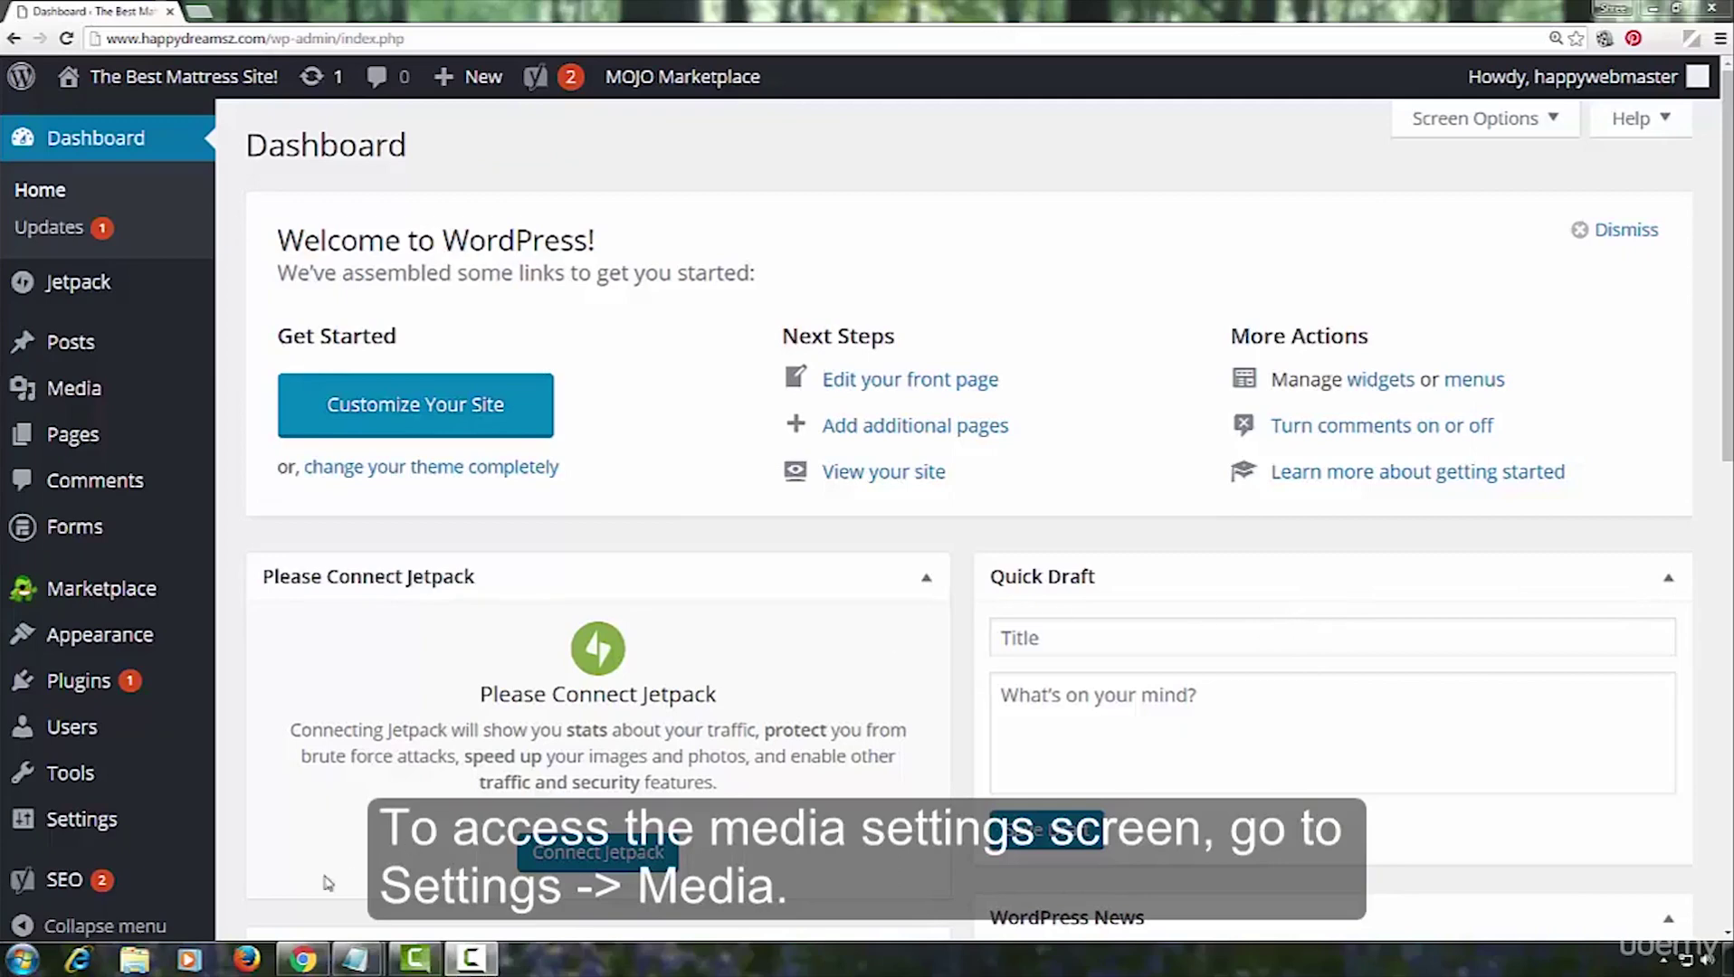
mouse_move(81, 820)
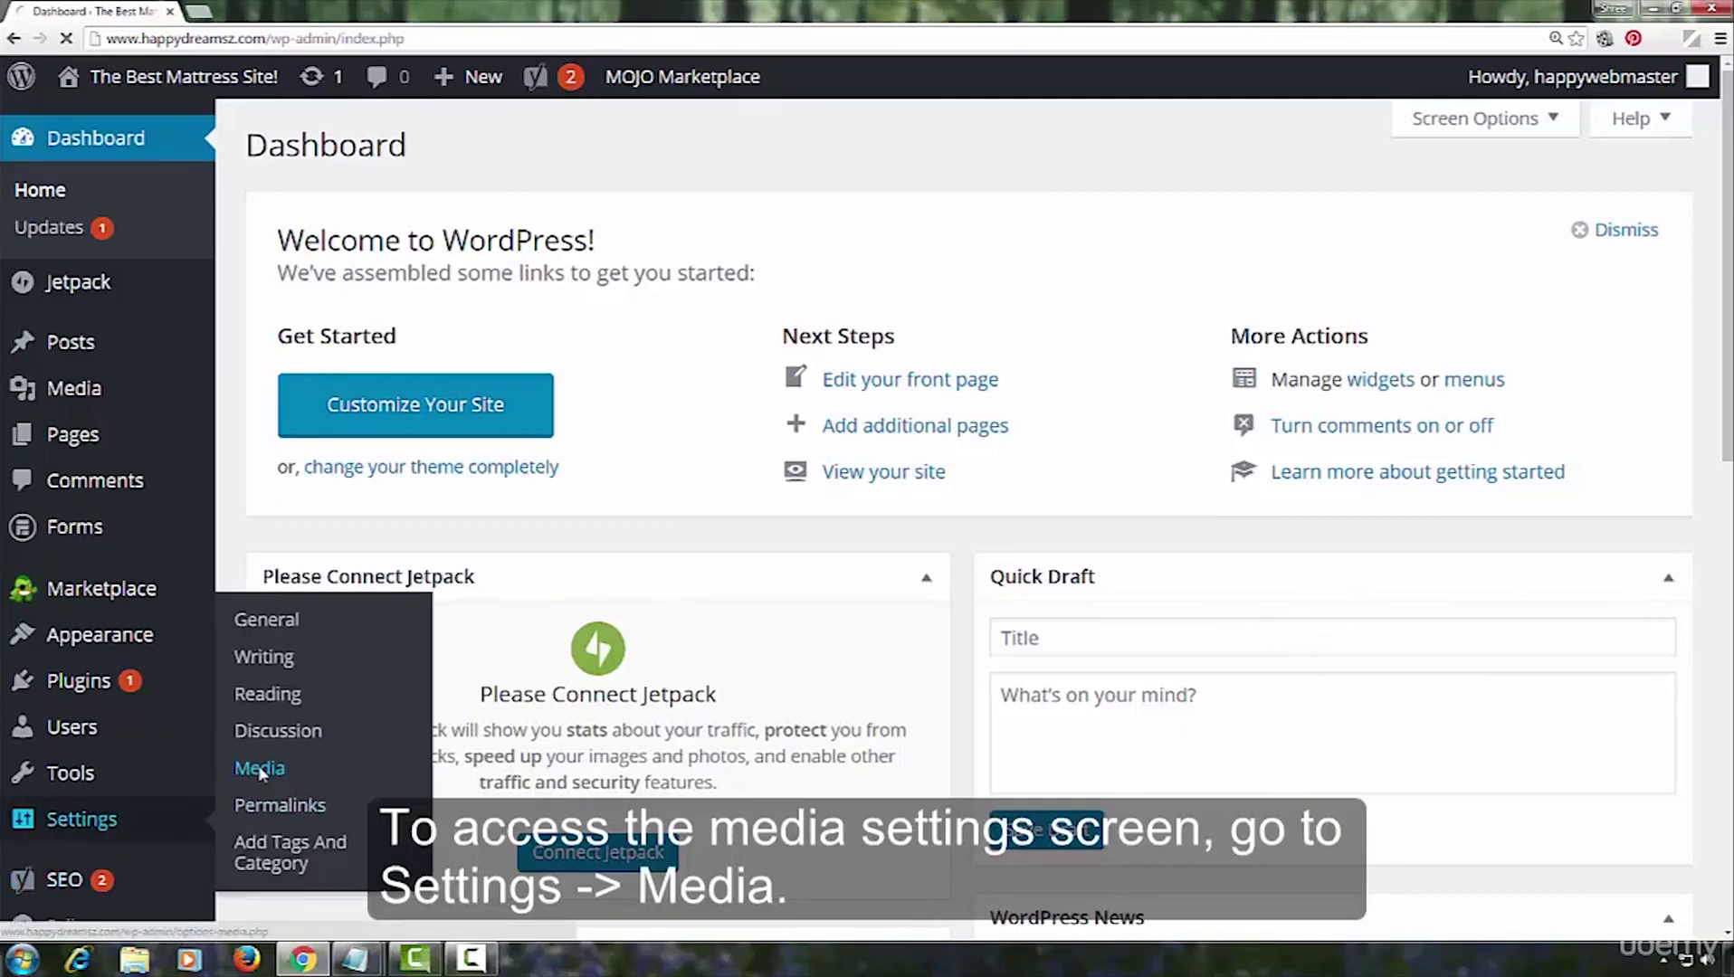
Open Settings > Media from the admin sidebar.
click(261, 769)
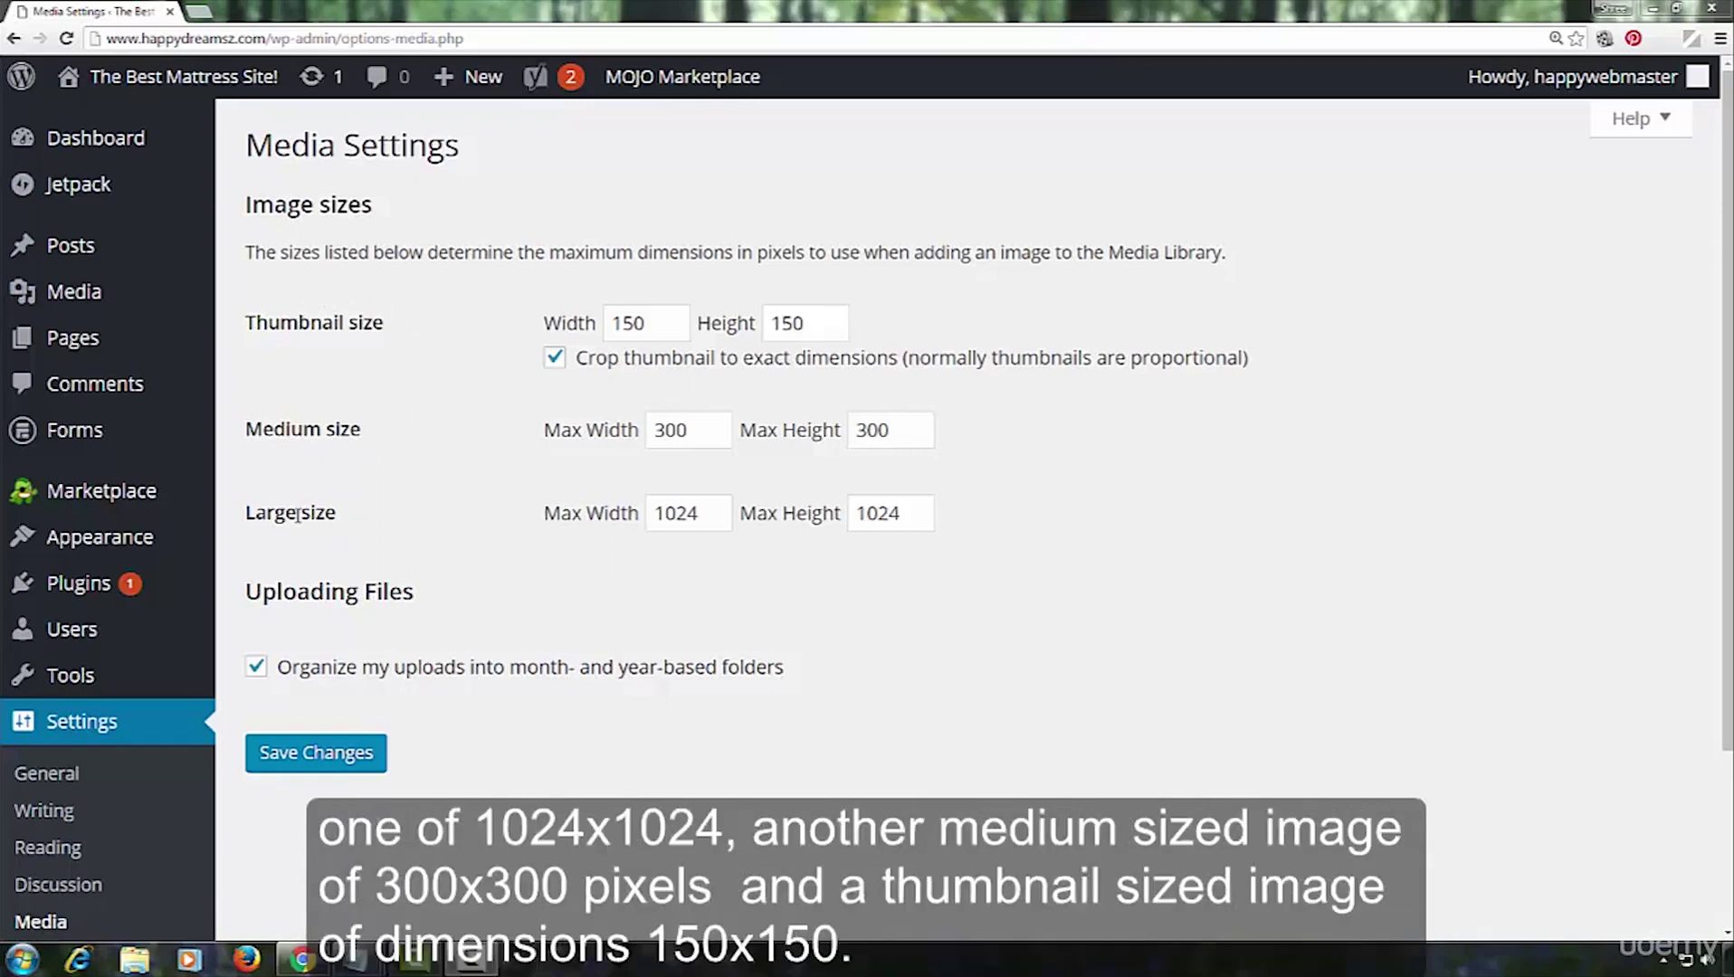
drag(298, 516, 458, 516)
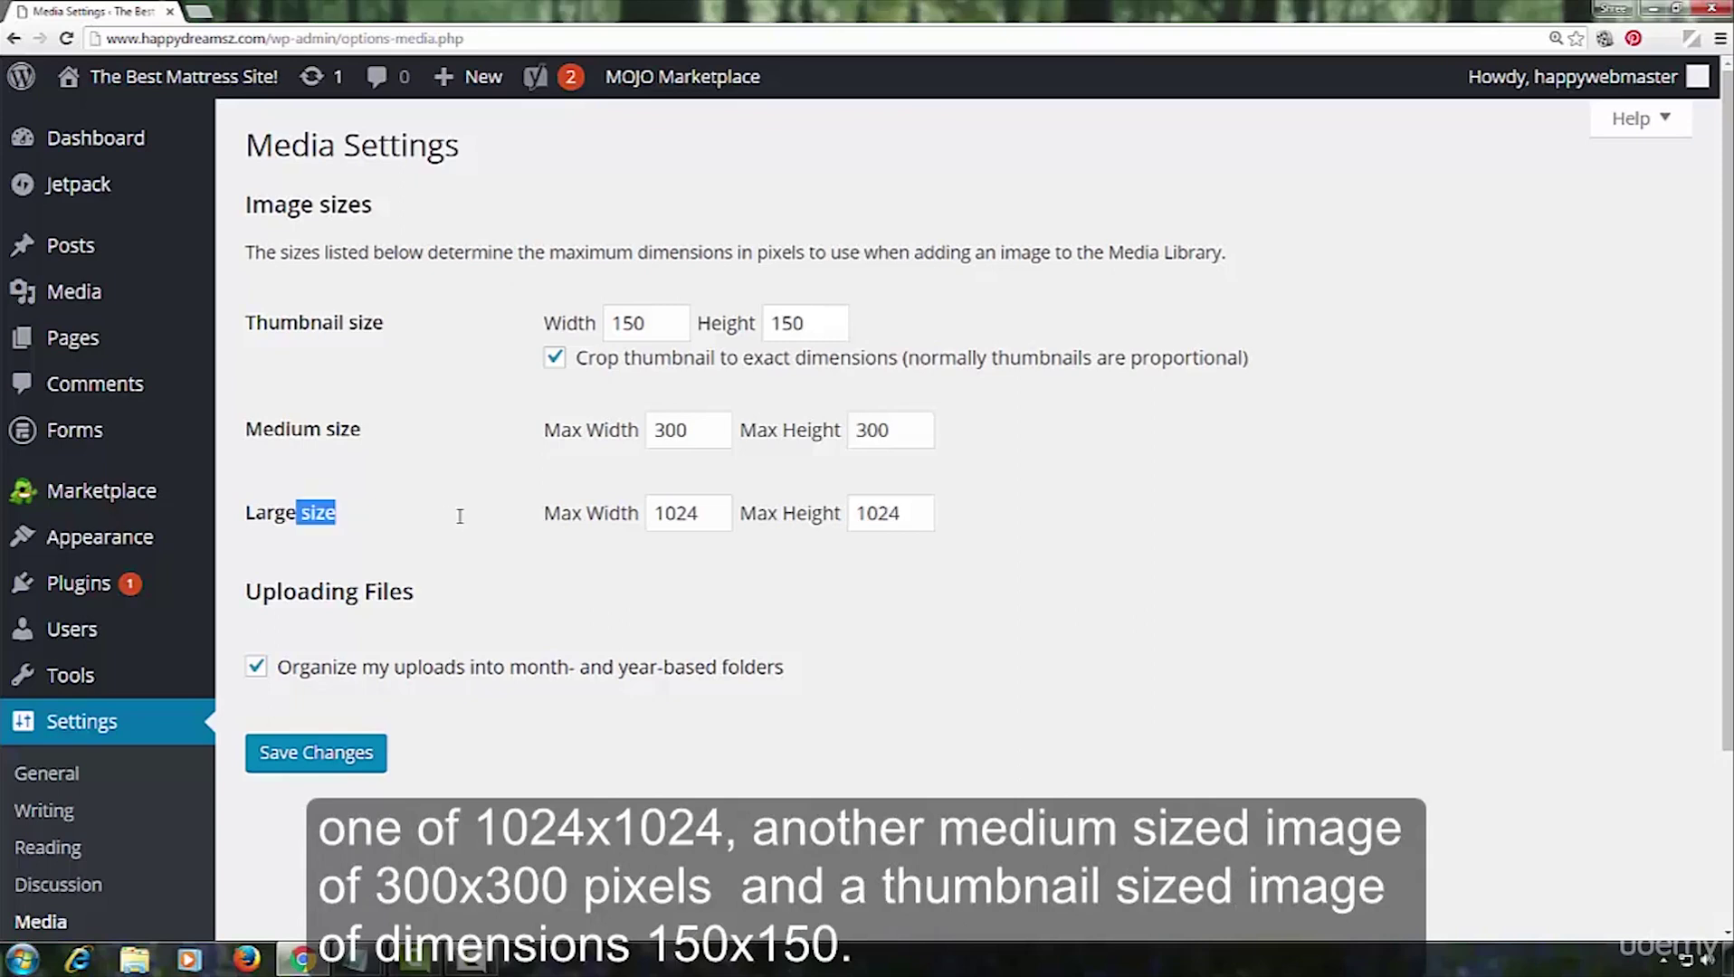
click(340, 510)
drag(244, 429, 375, 426)
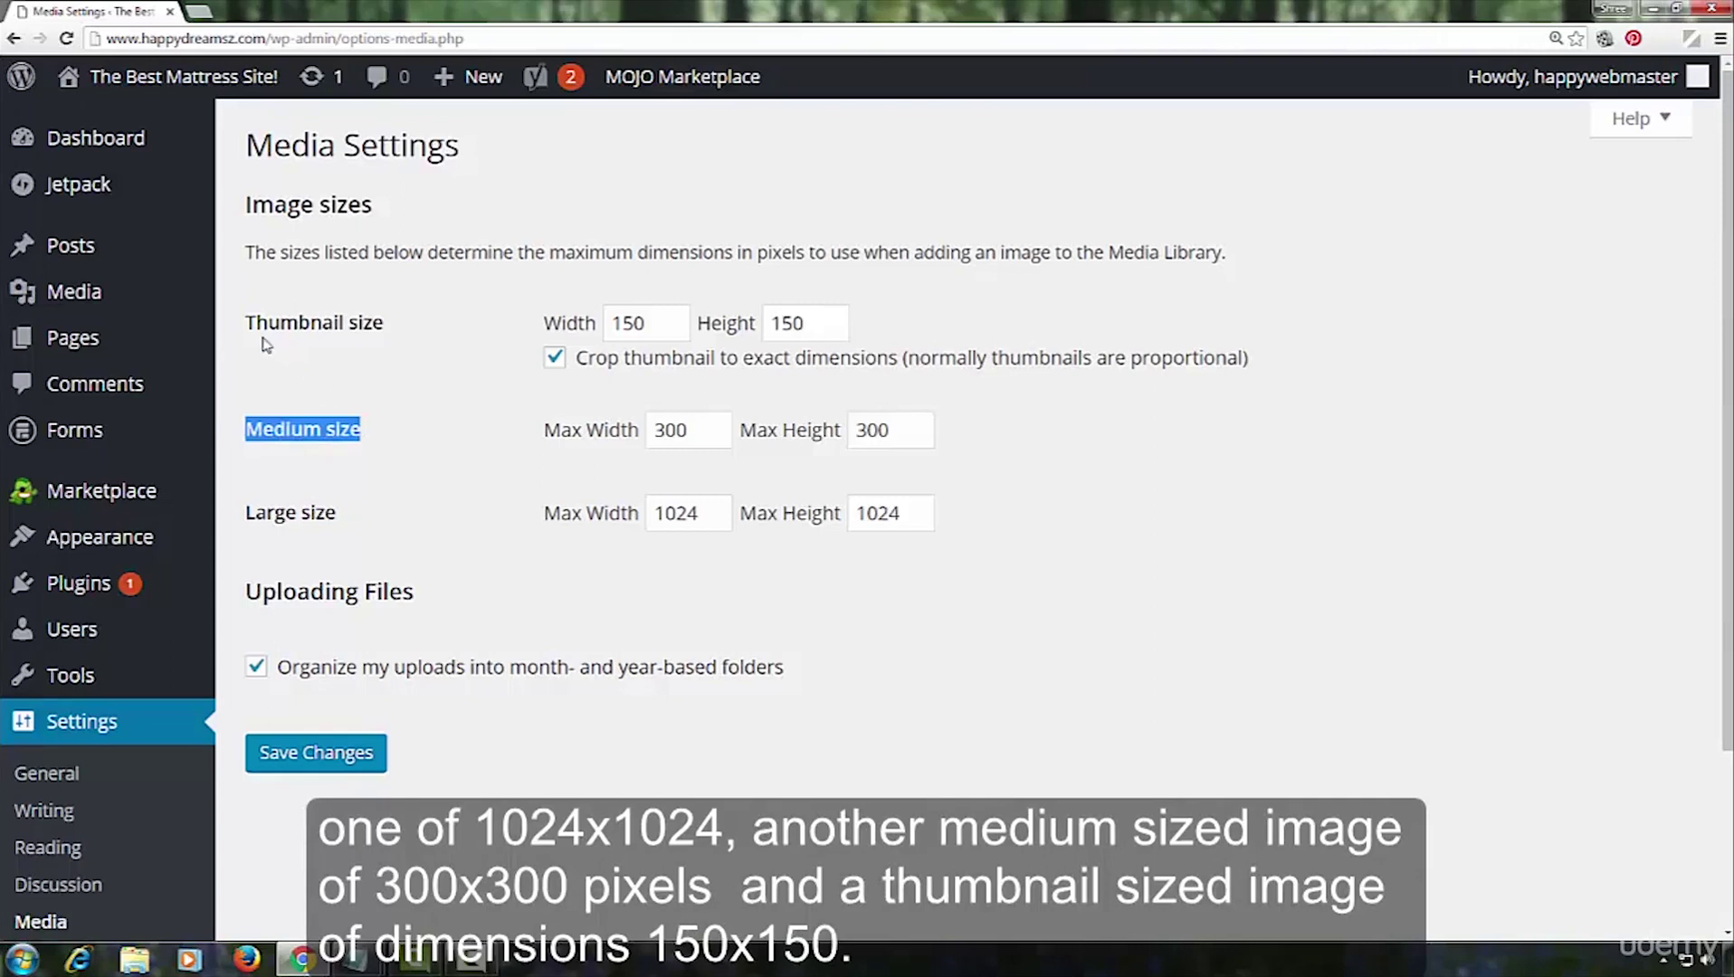
drag(253, 324, 397, 330)
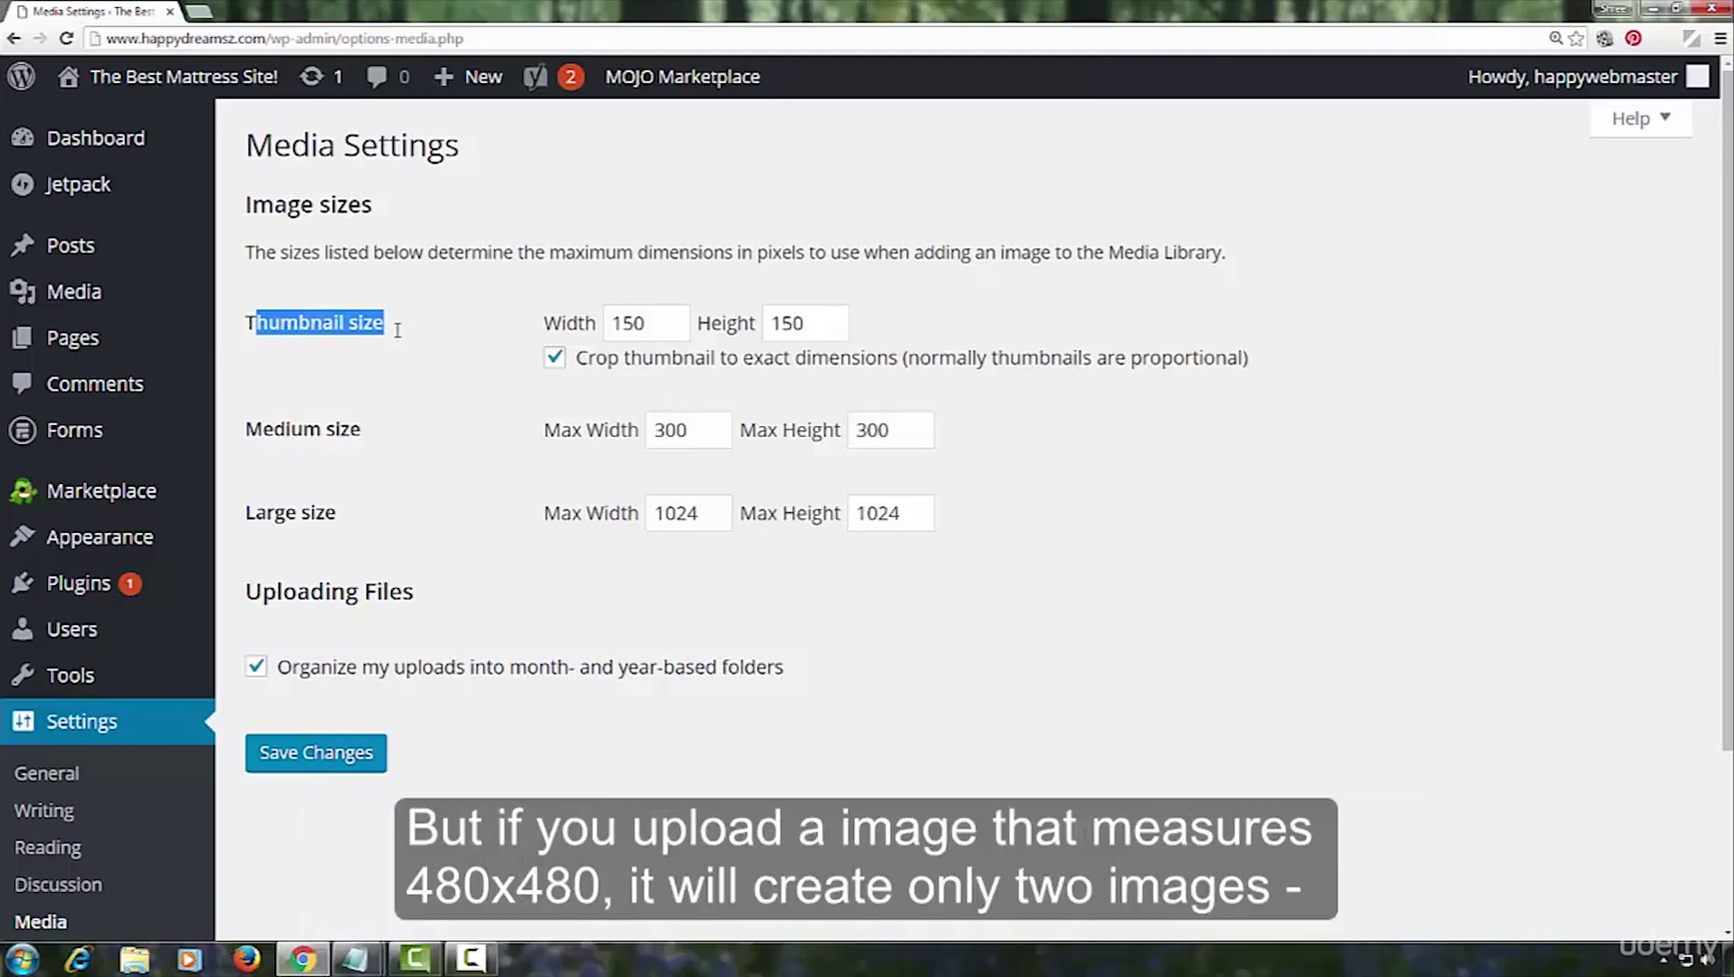
click(338, 389)
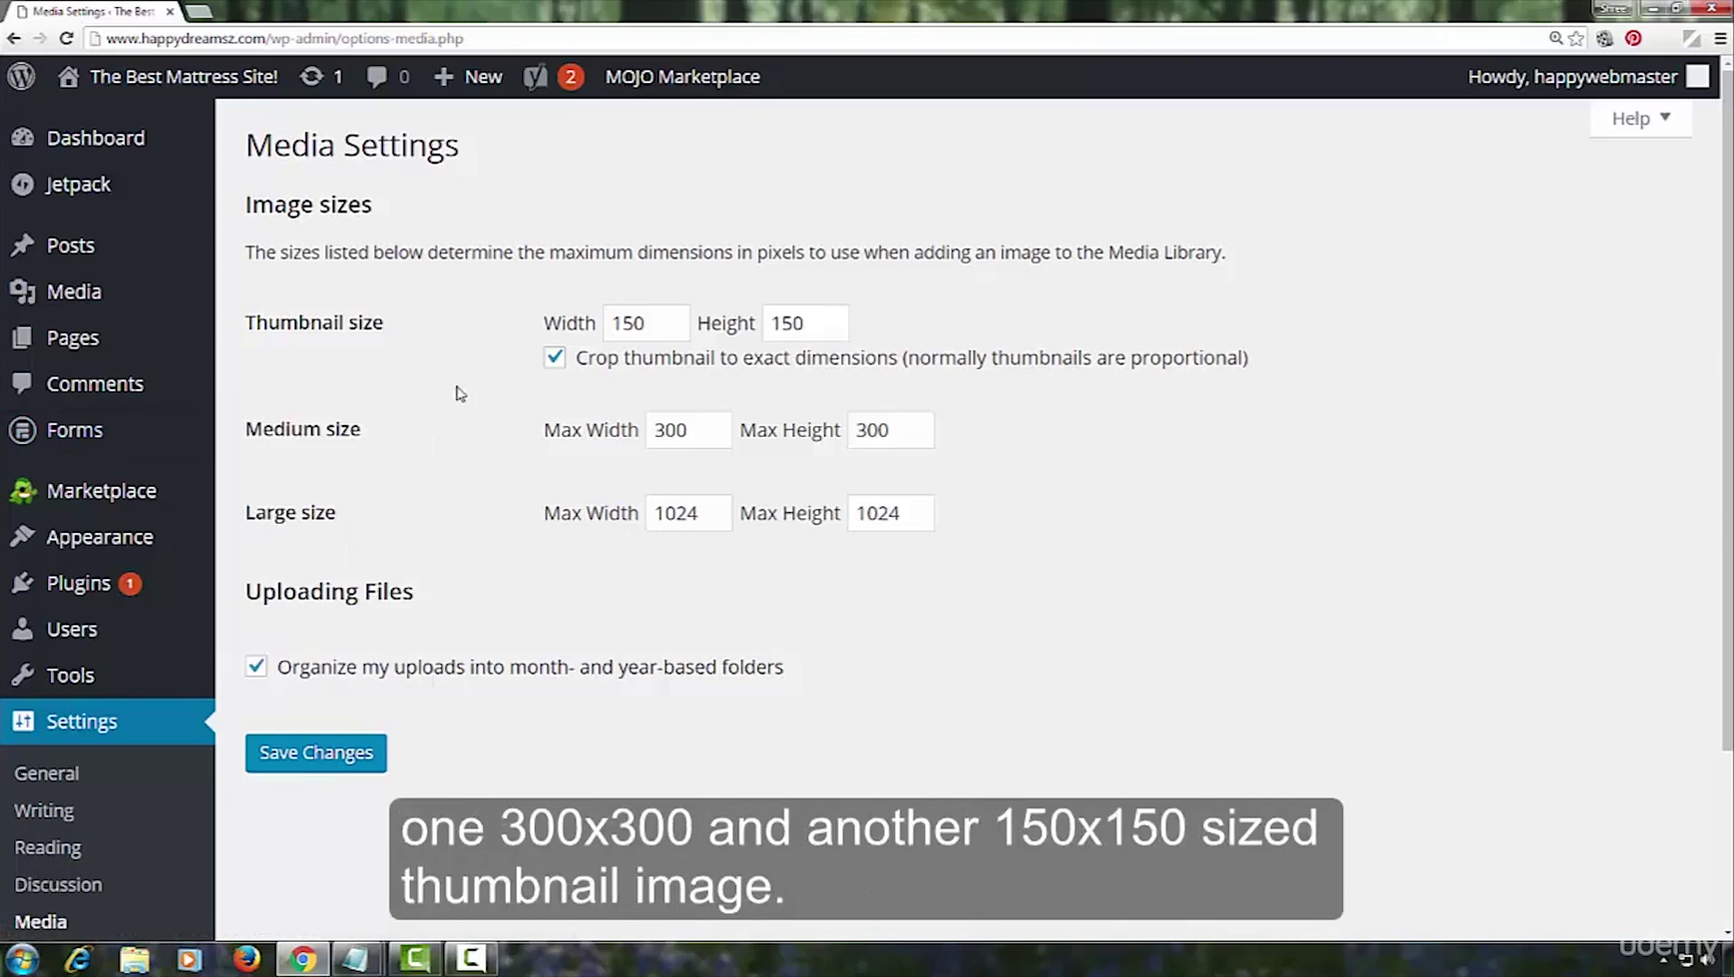
drag(246, 429, 375, 429)
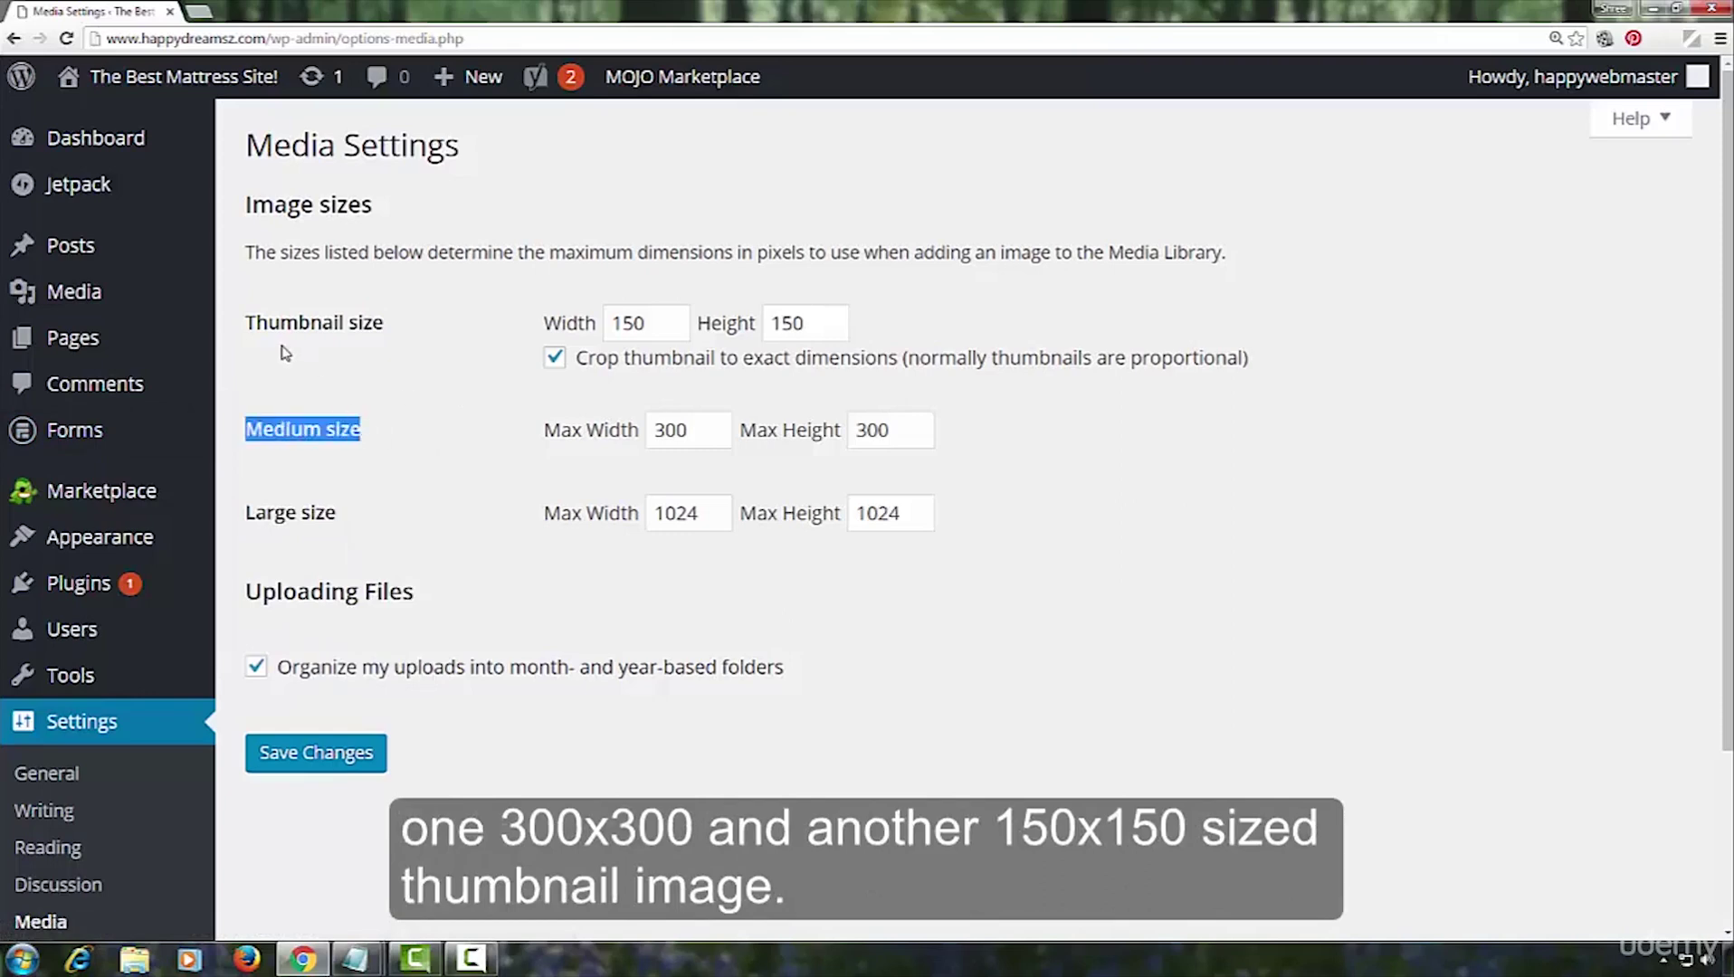
drag(247, 322, 401, 328)
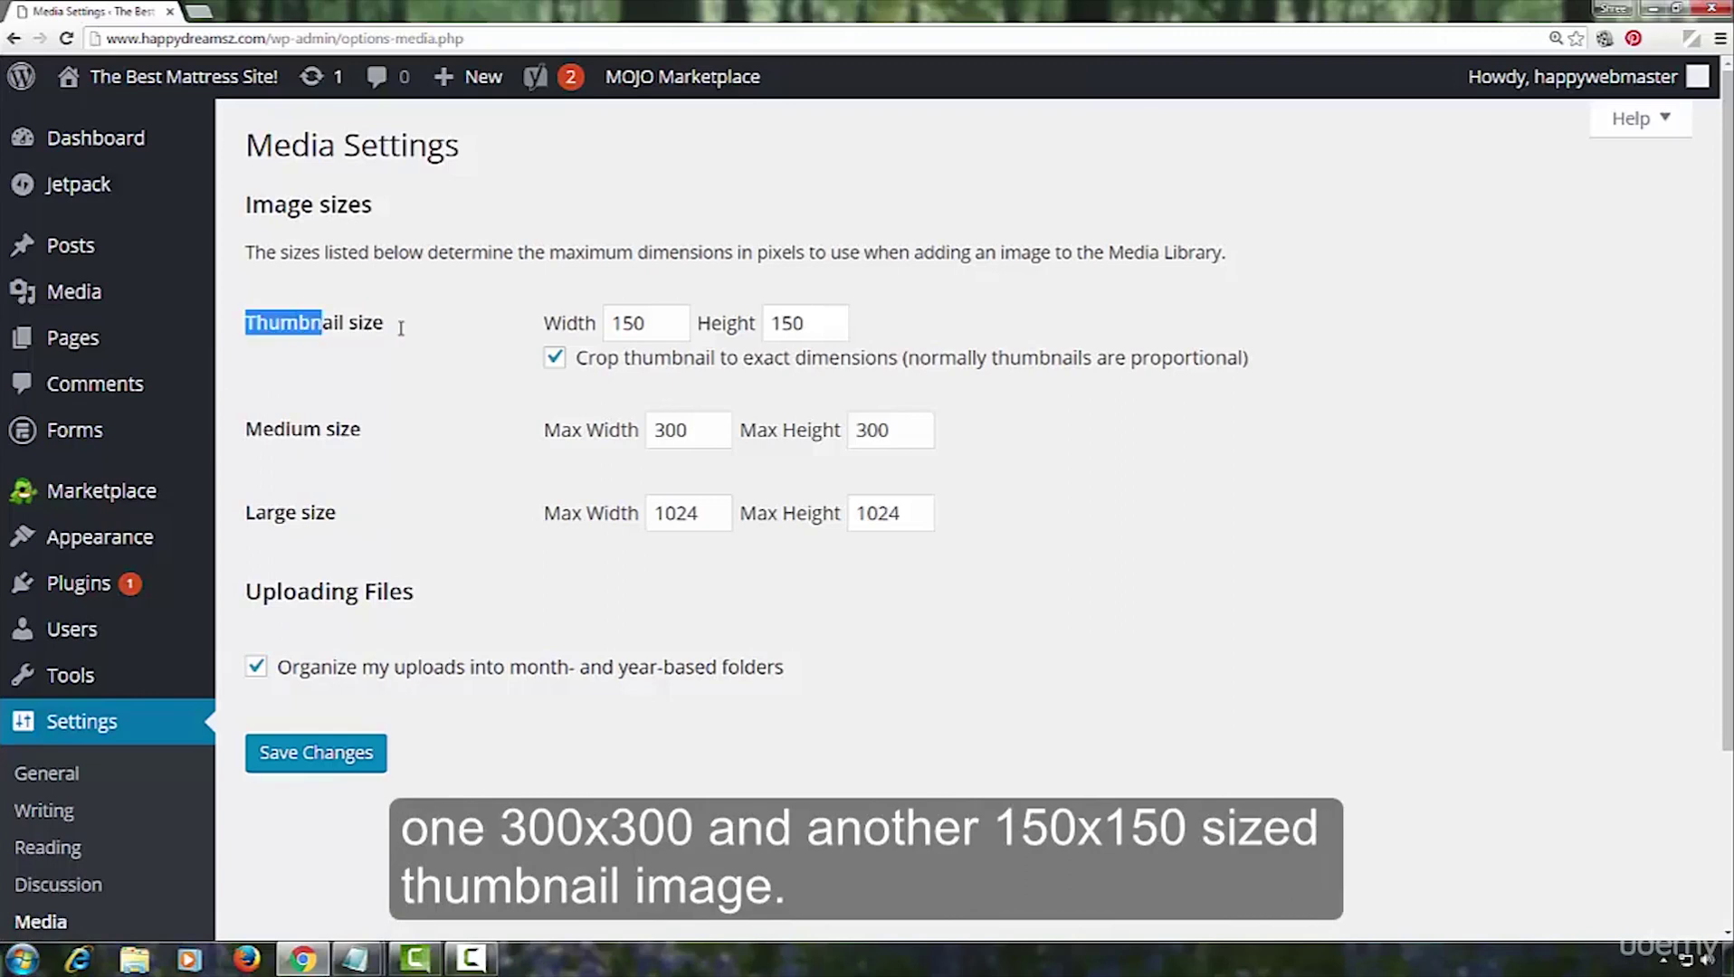
drag(247, 512, 381, 513)
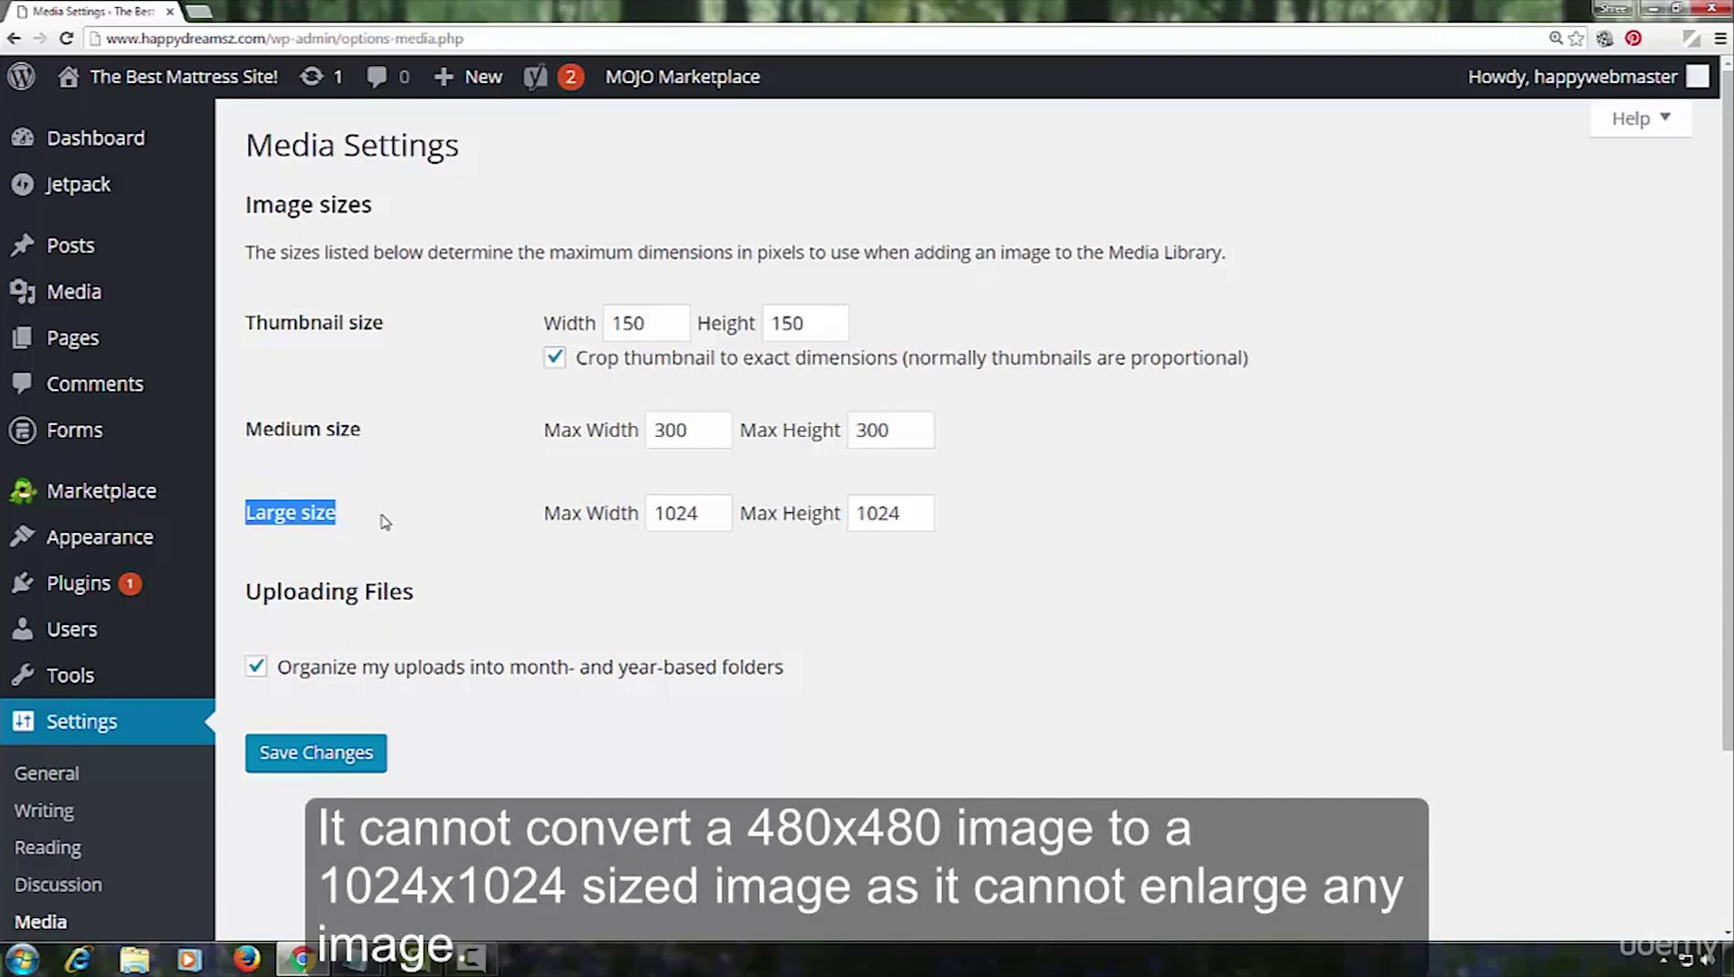
click(384, 522)
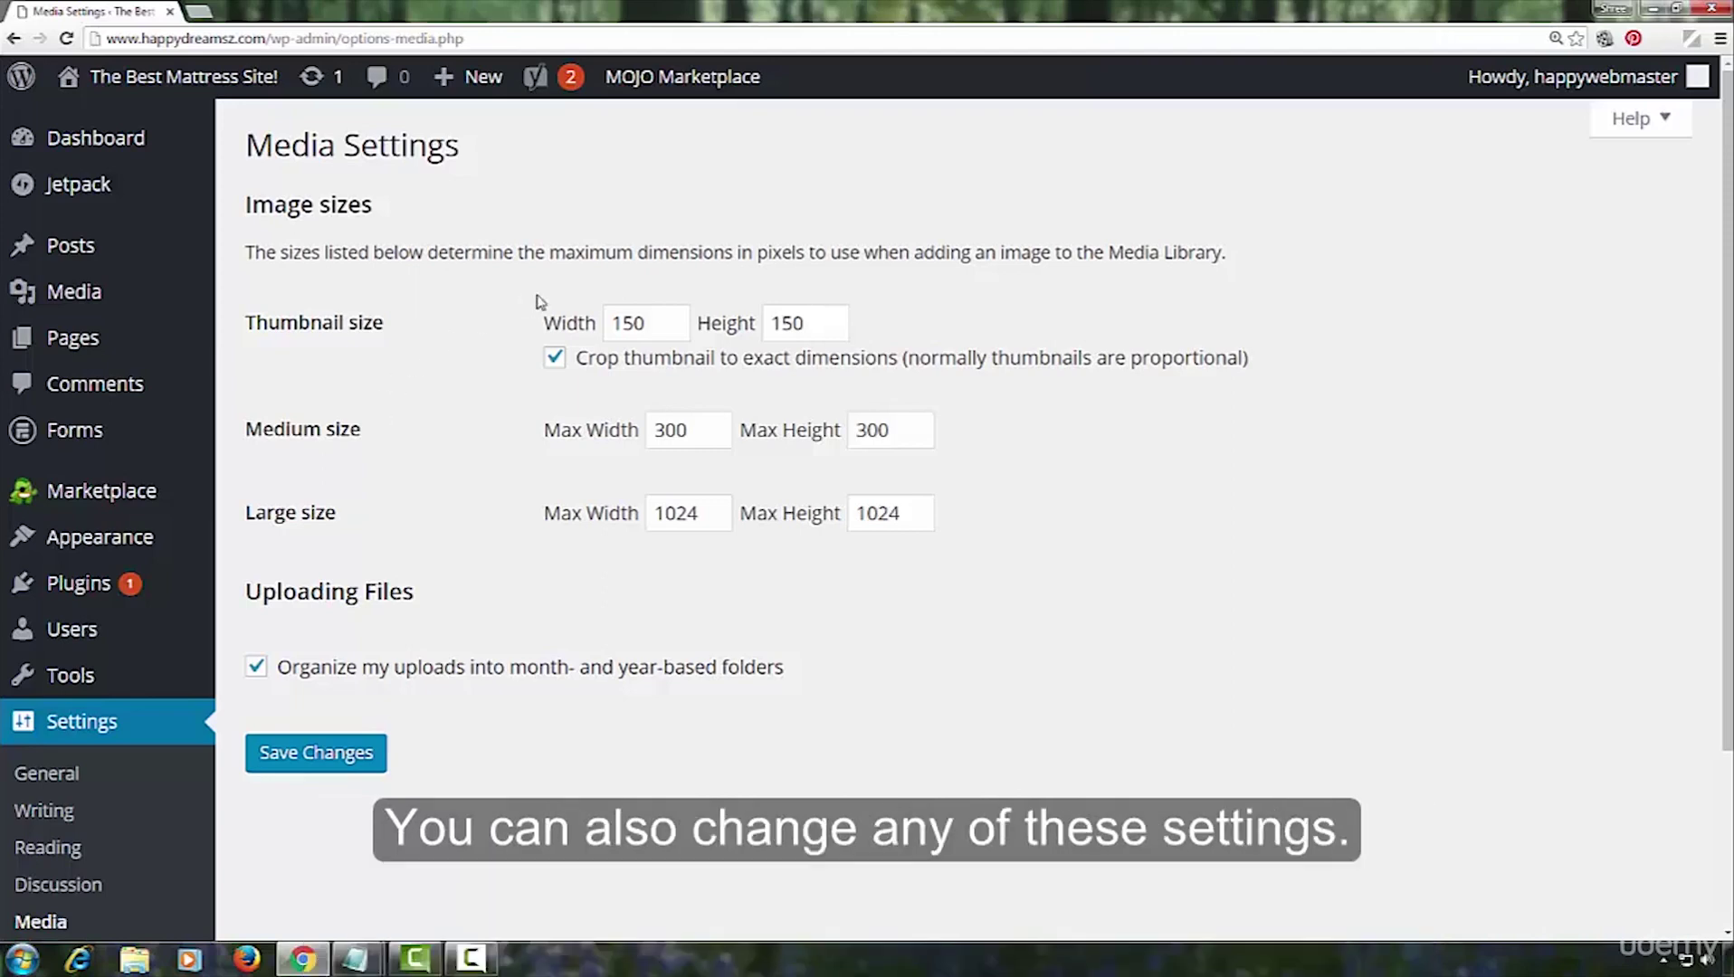
click(675, 318)
click(828, 324)
double_click(648, 431)
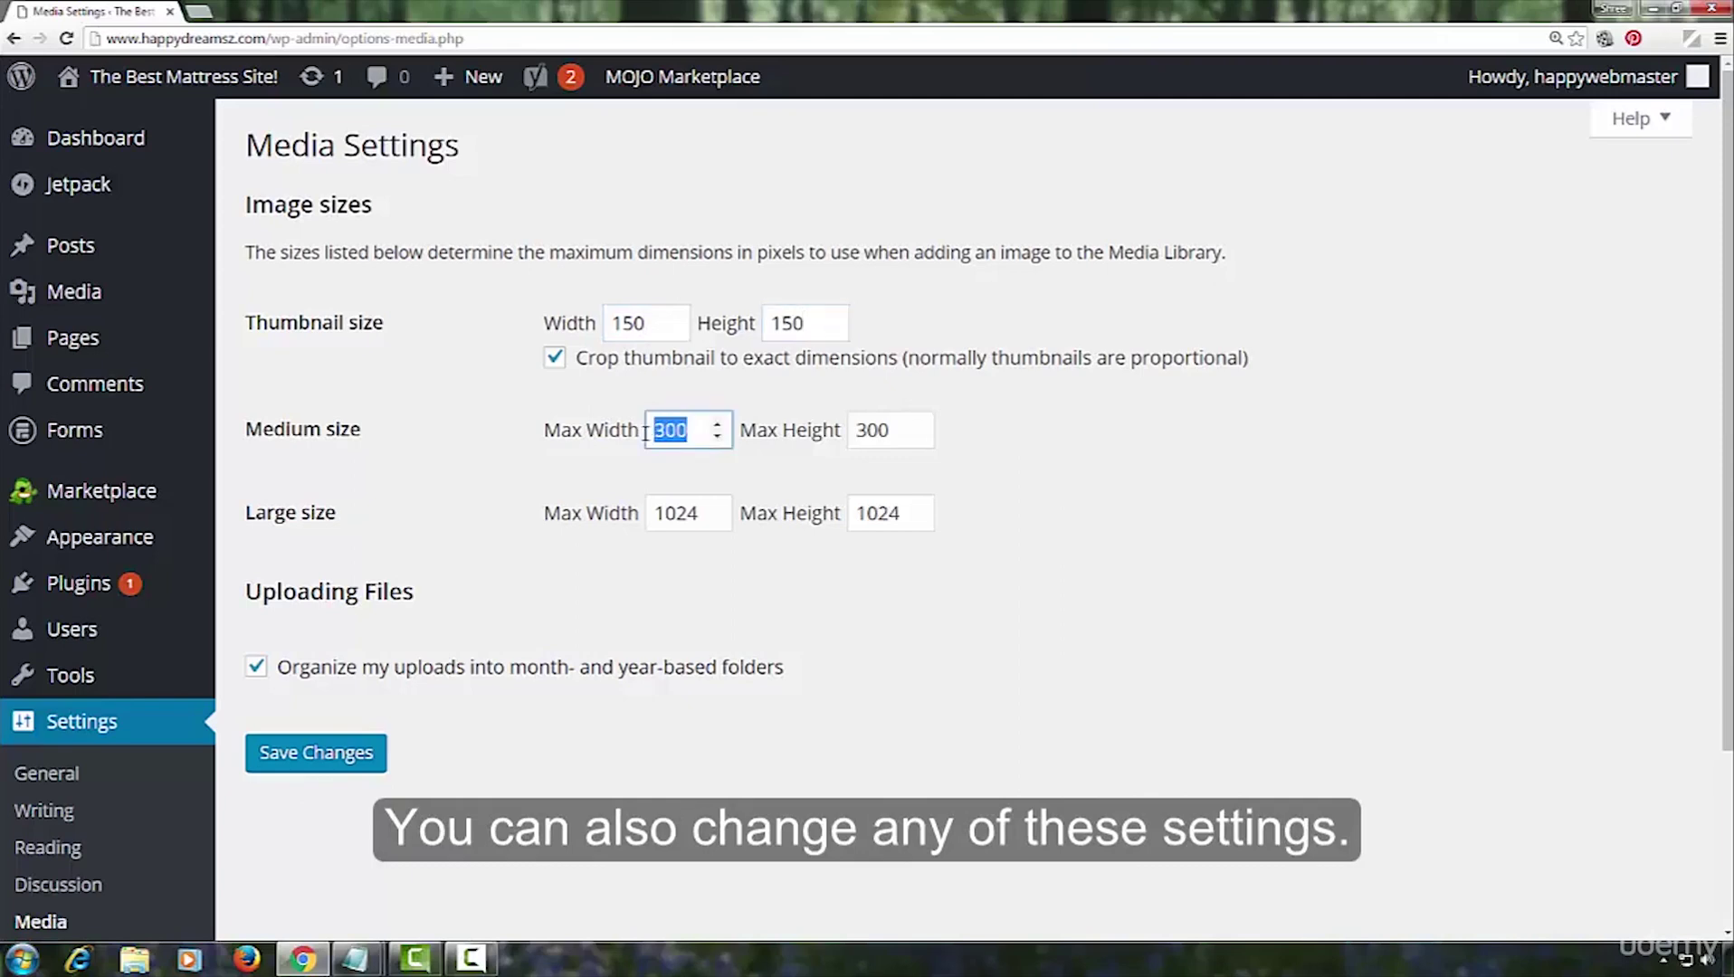
text(500)
key(Tab)
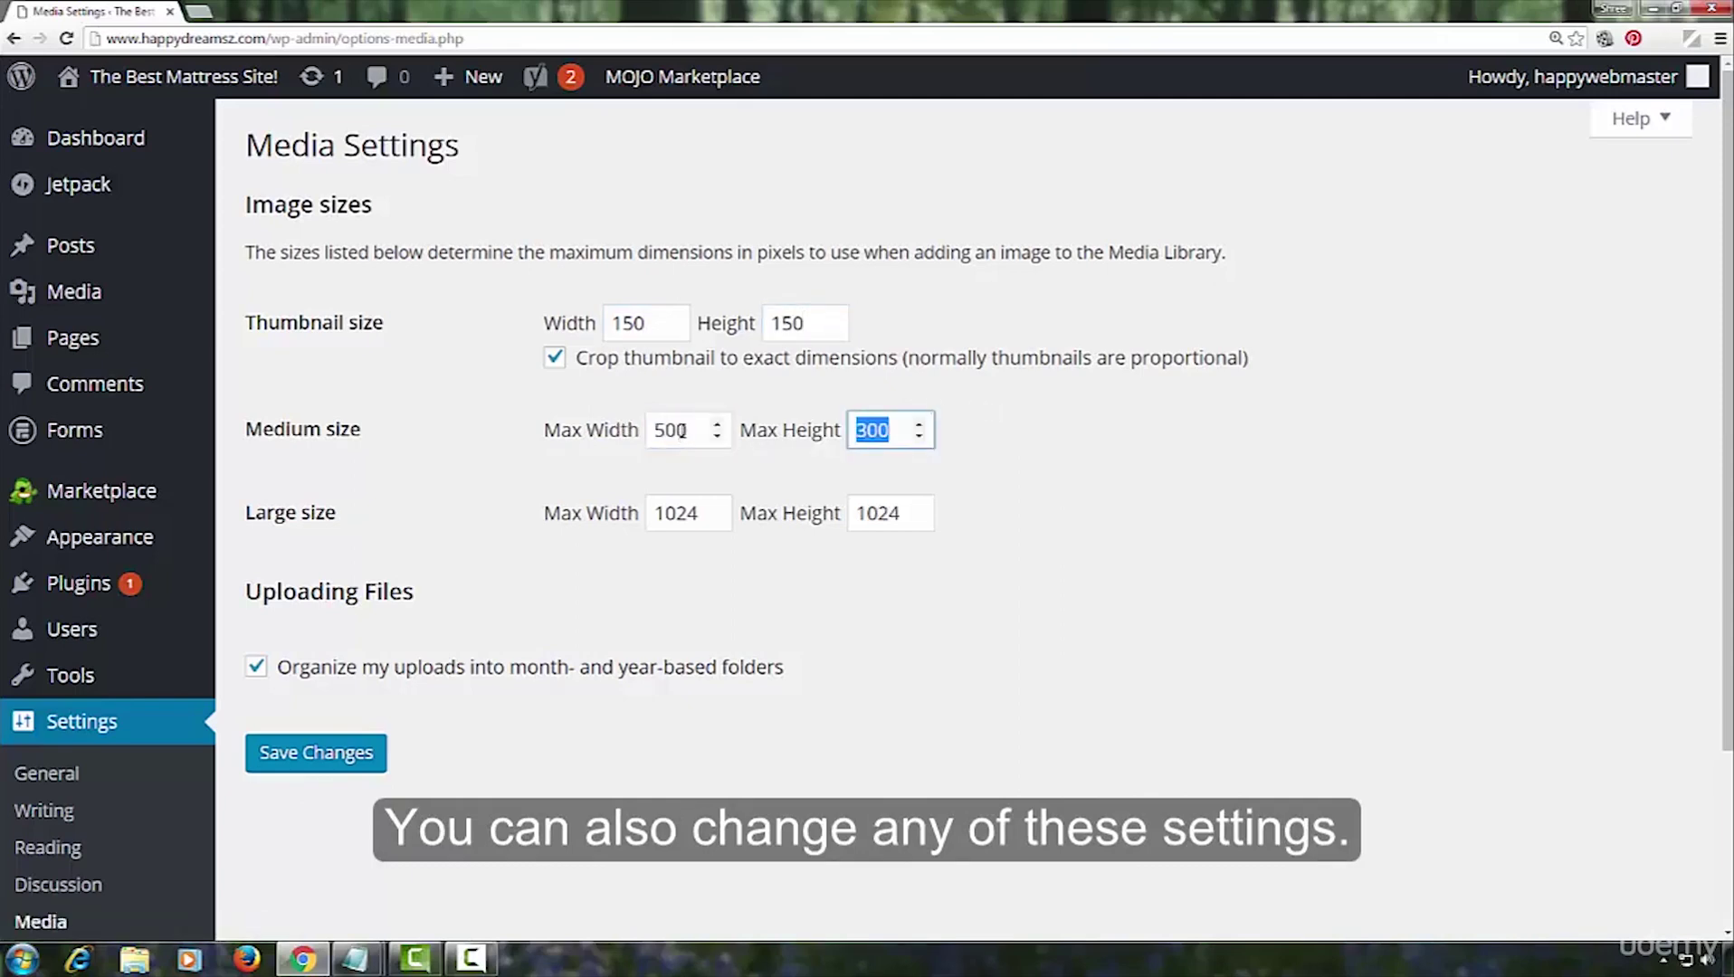
double_click(682, 434)
text(300)
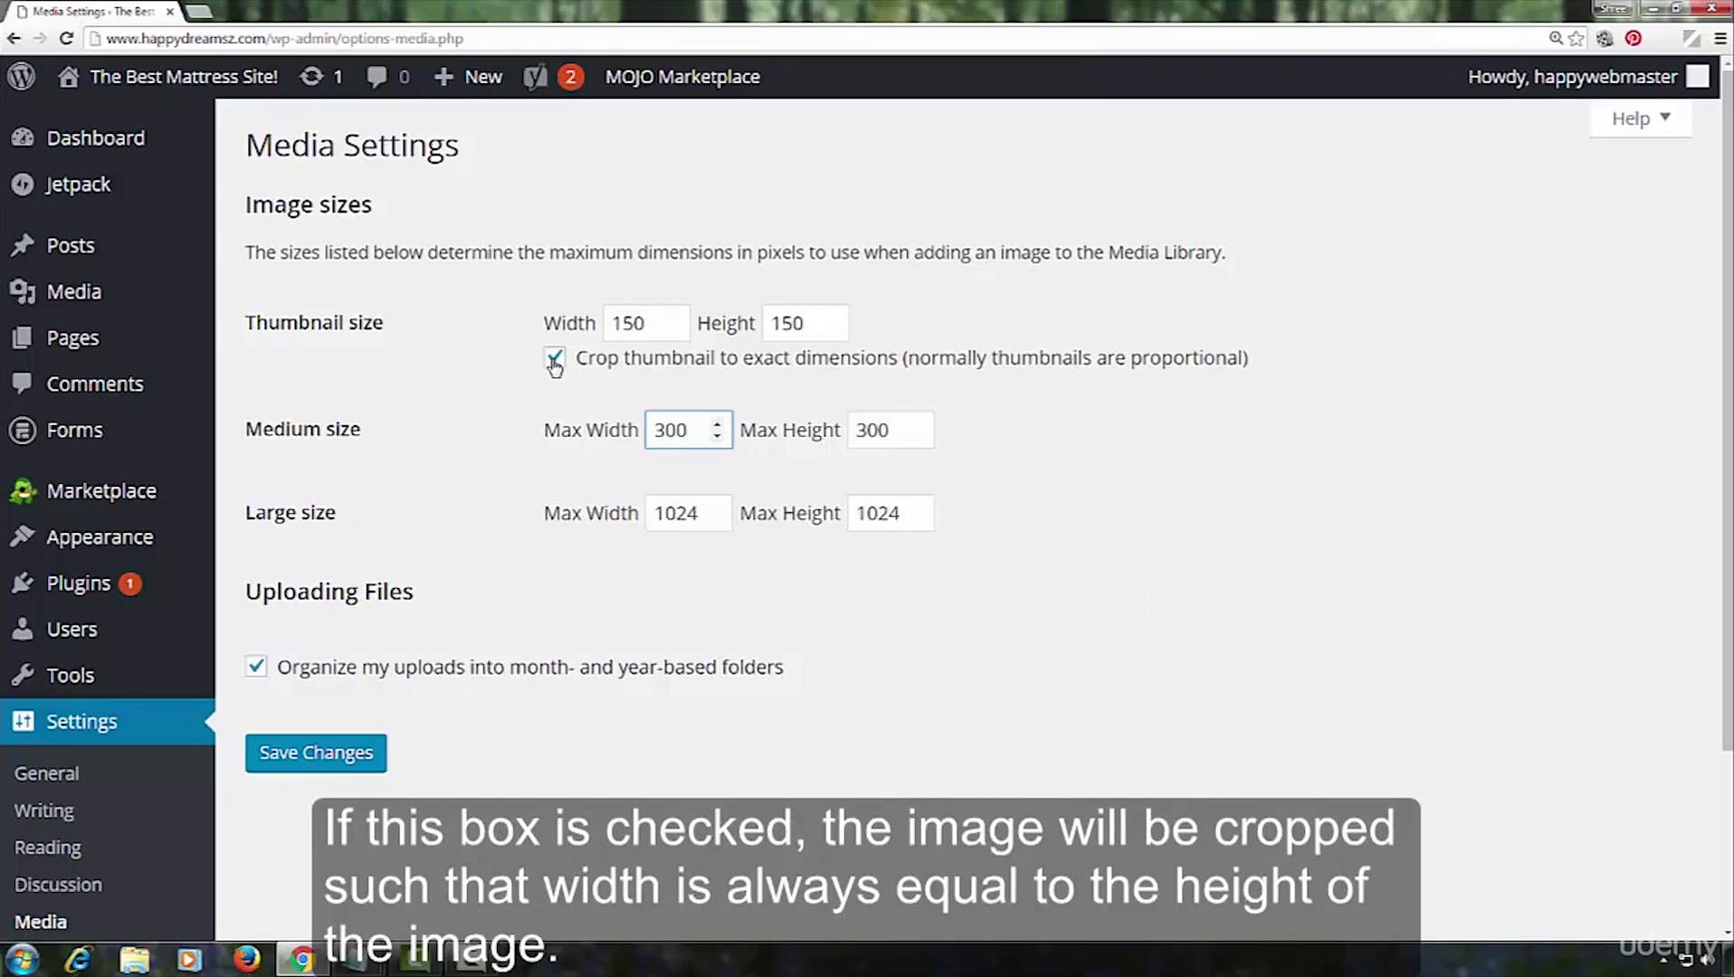
click(554, 359)
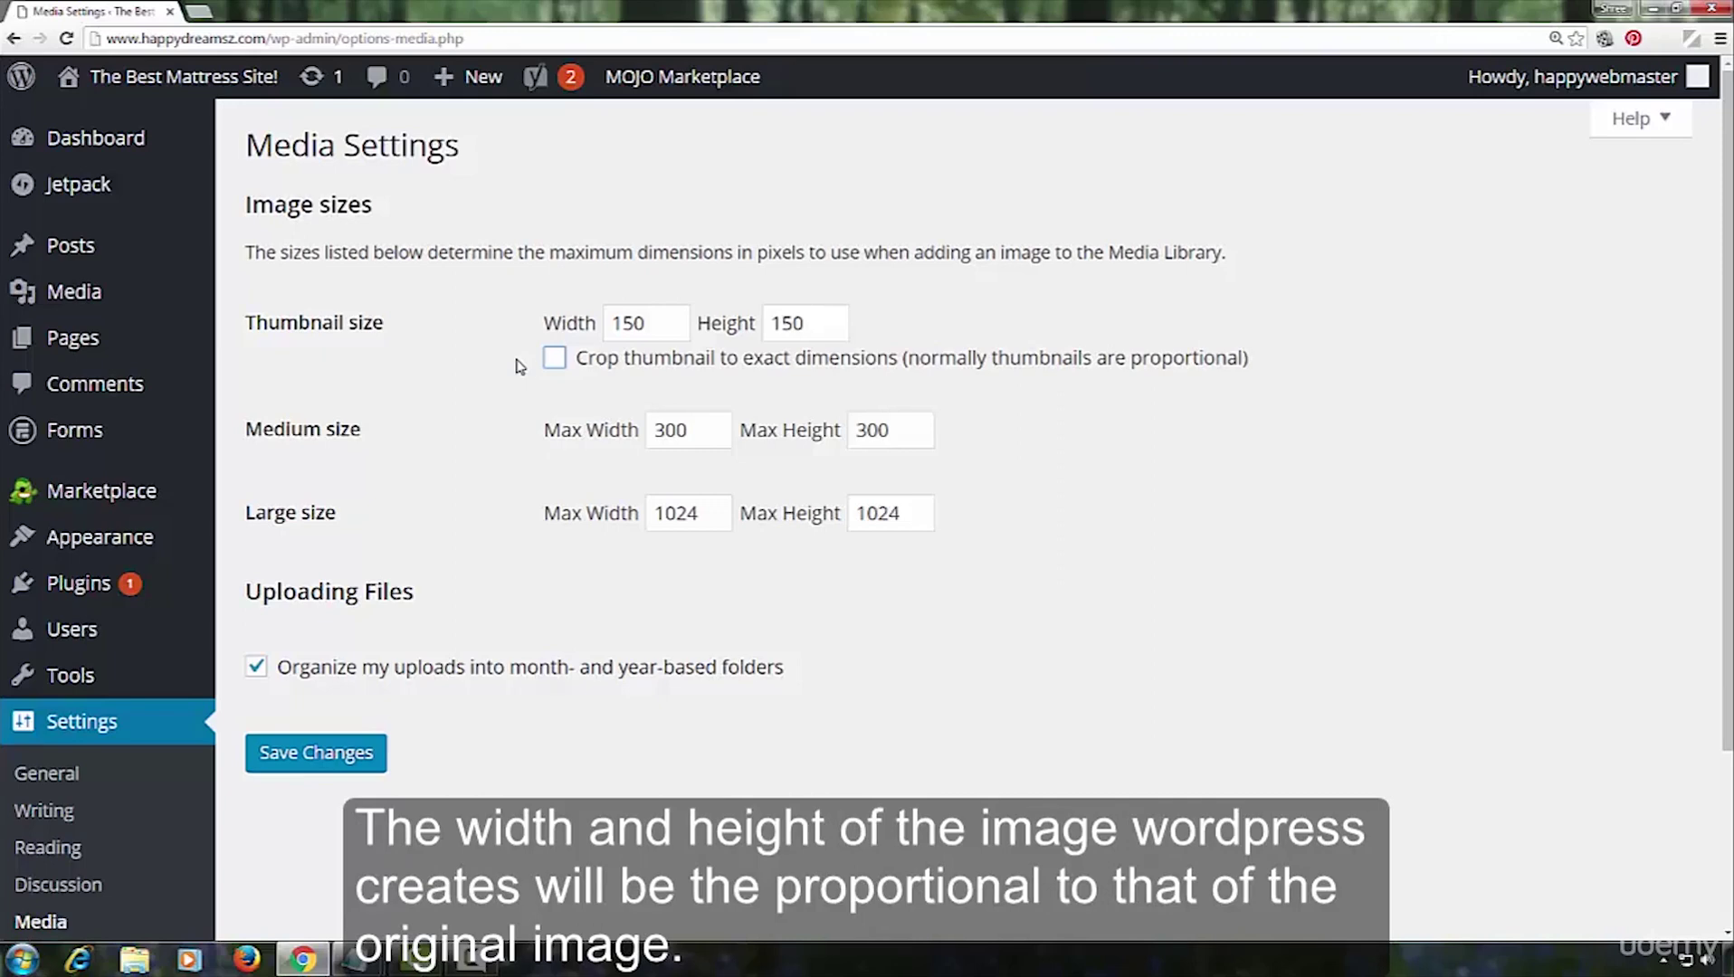
click(554, 358)
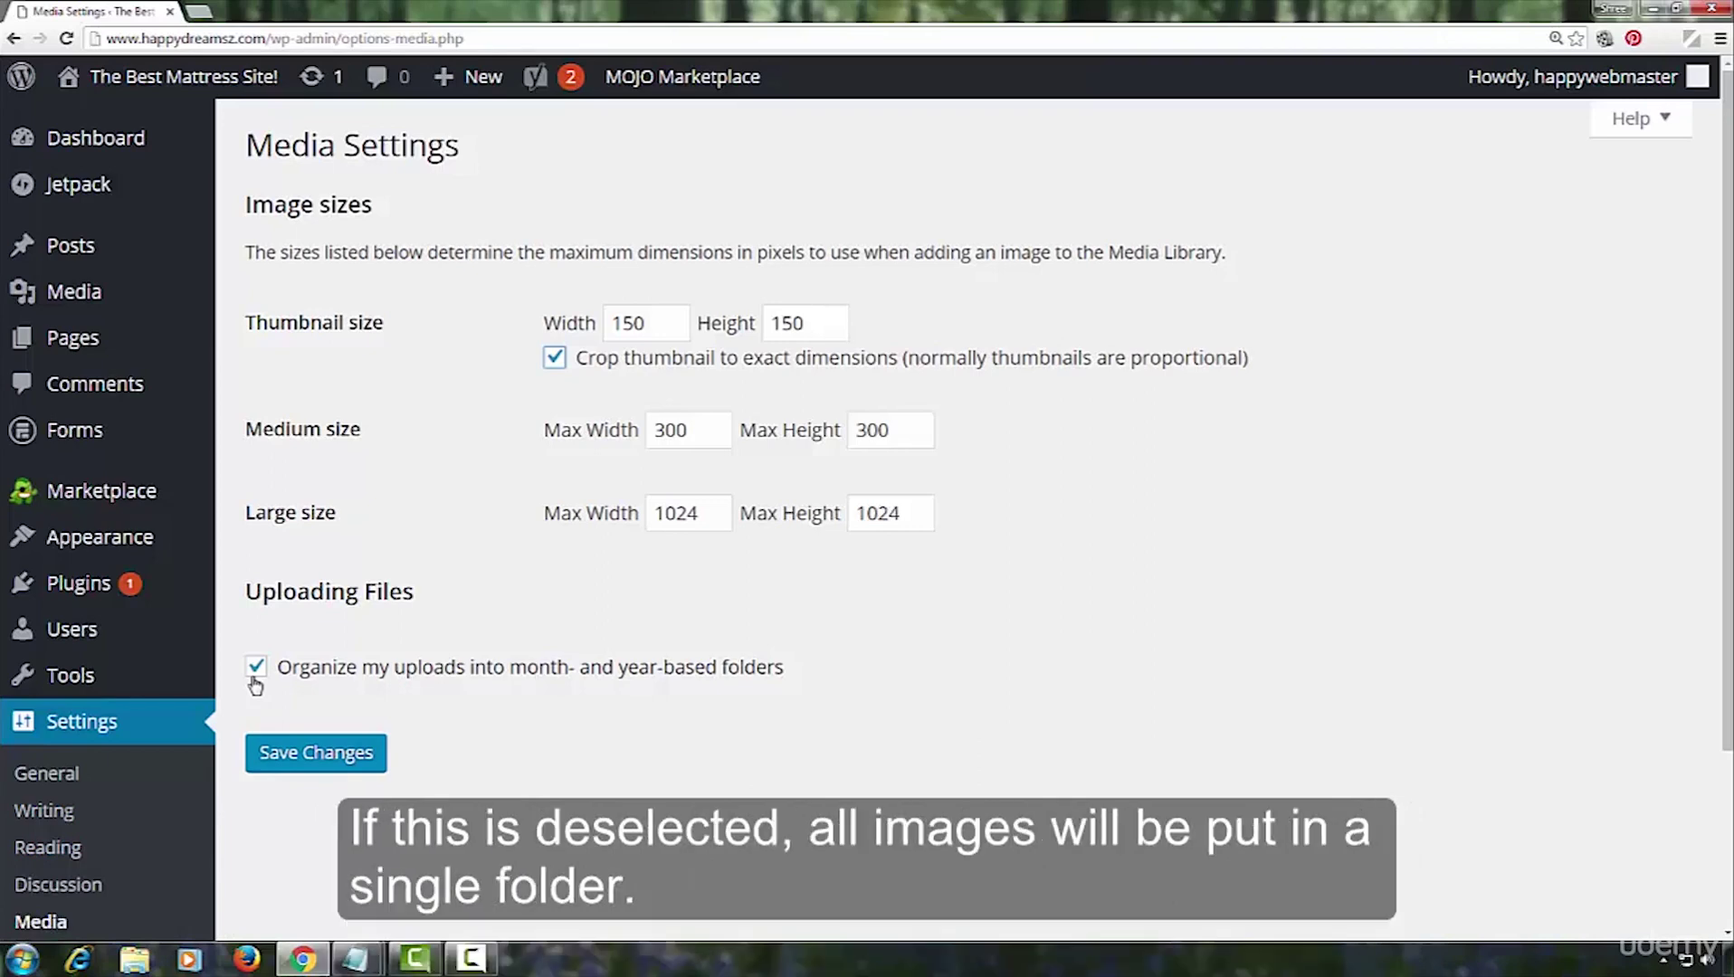
Toggle month- and year-based upload folders off and back on, then save Media settings.
click(255, 681)
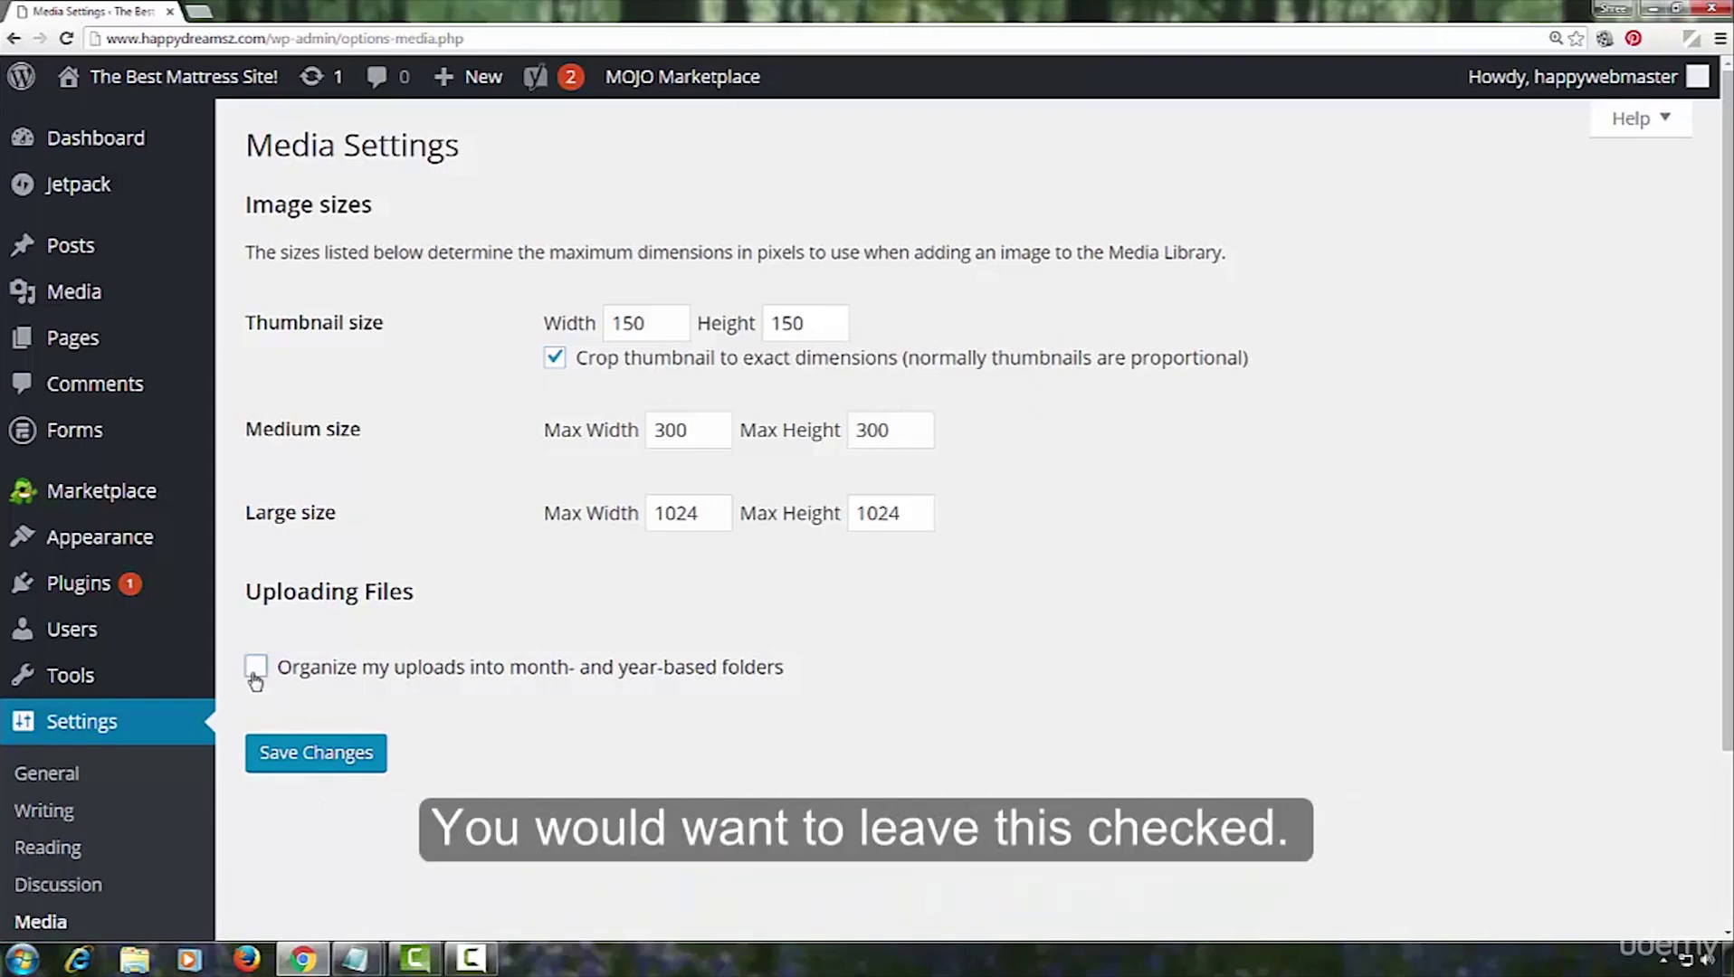
click(255, 681)
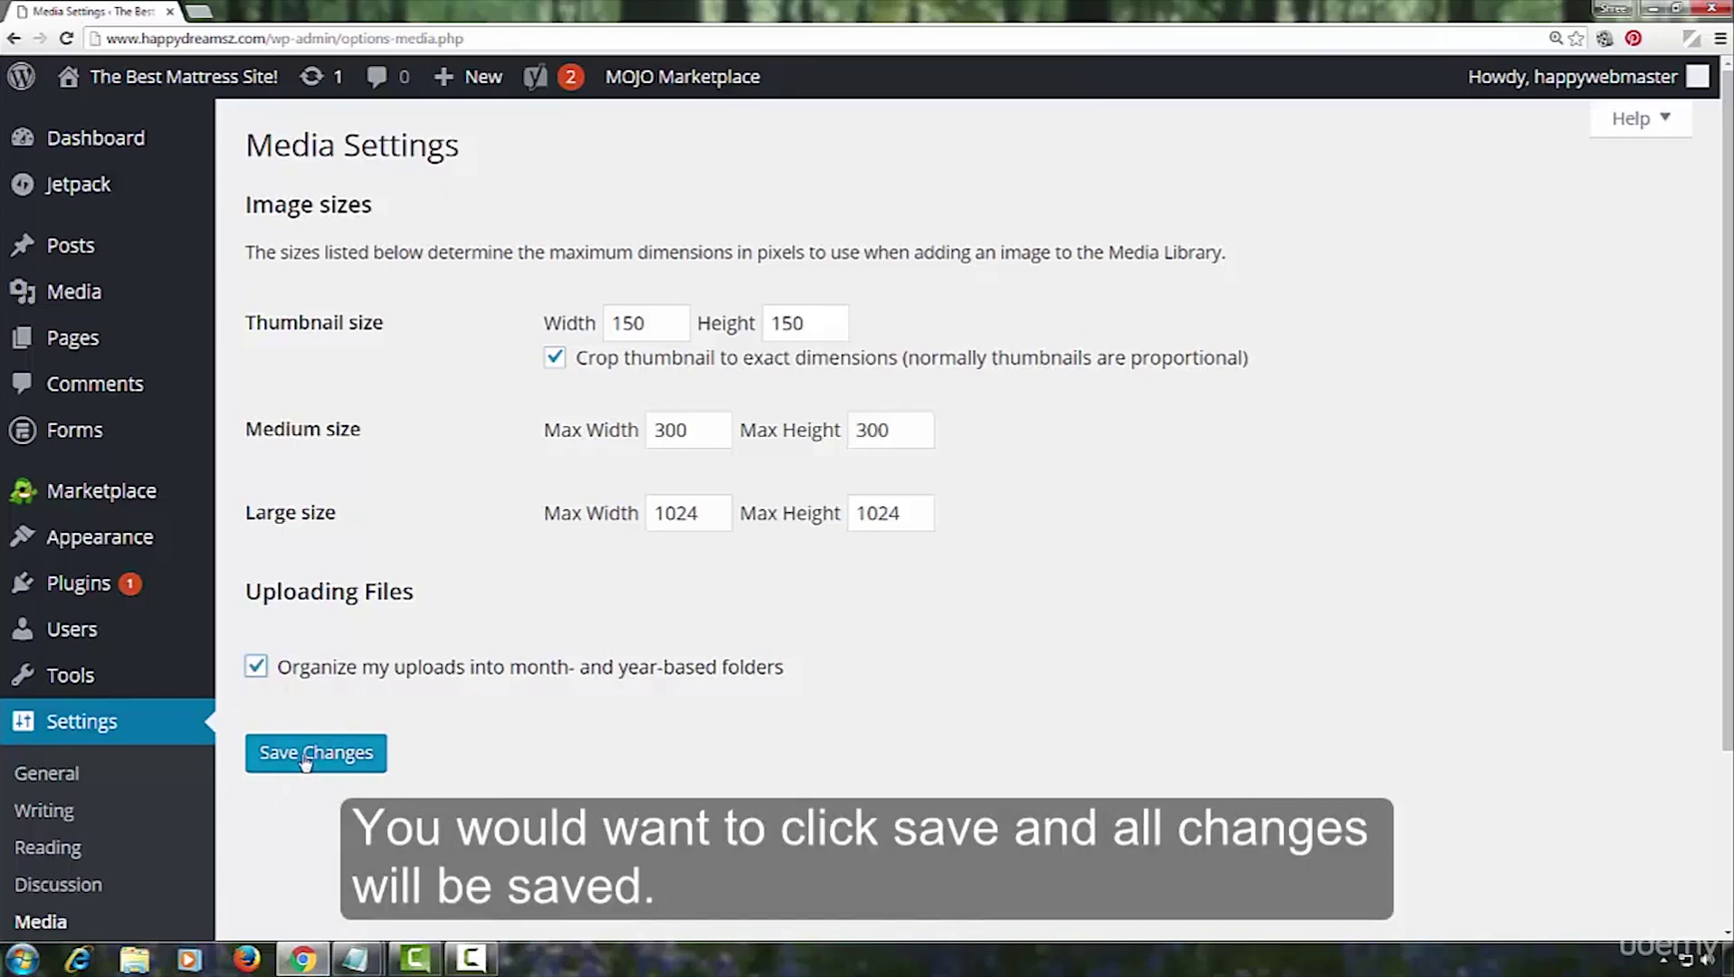
click(304, 756)
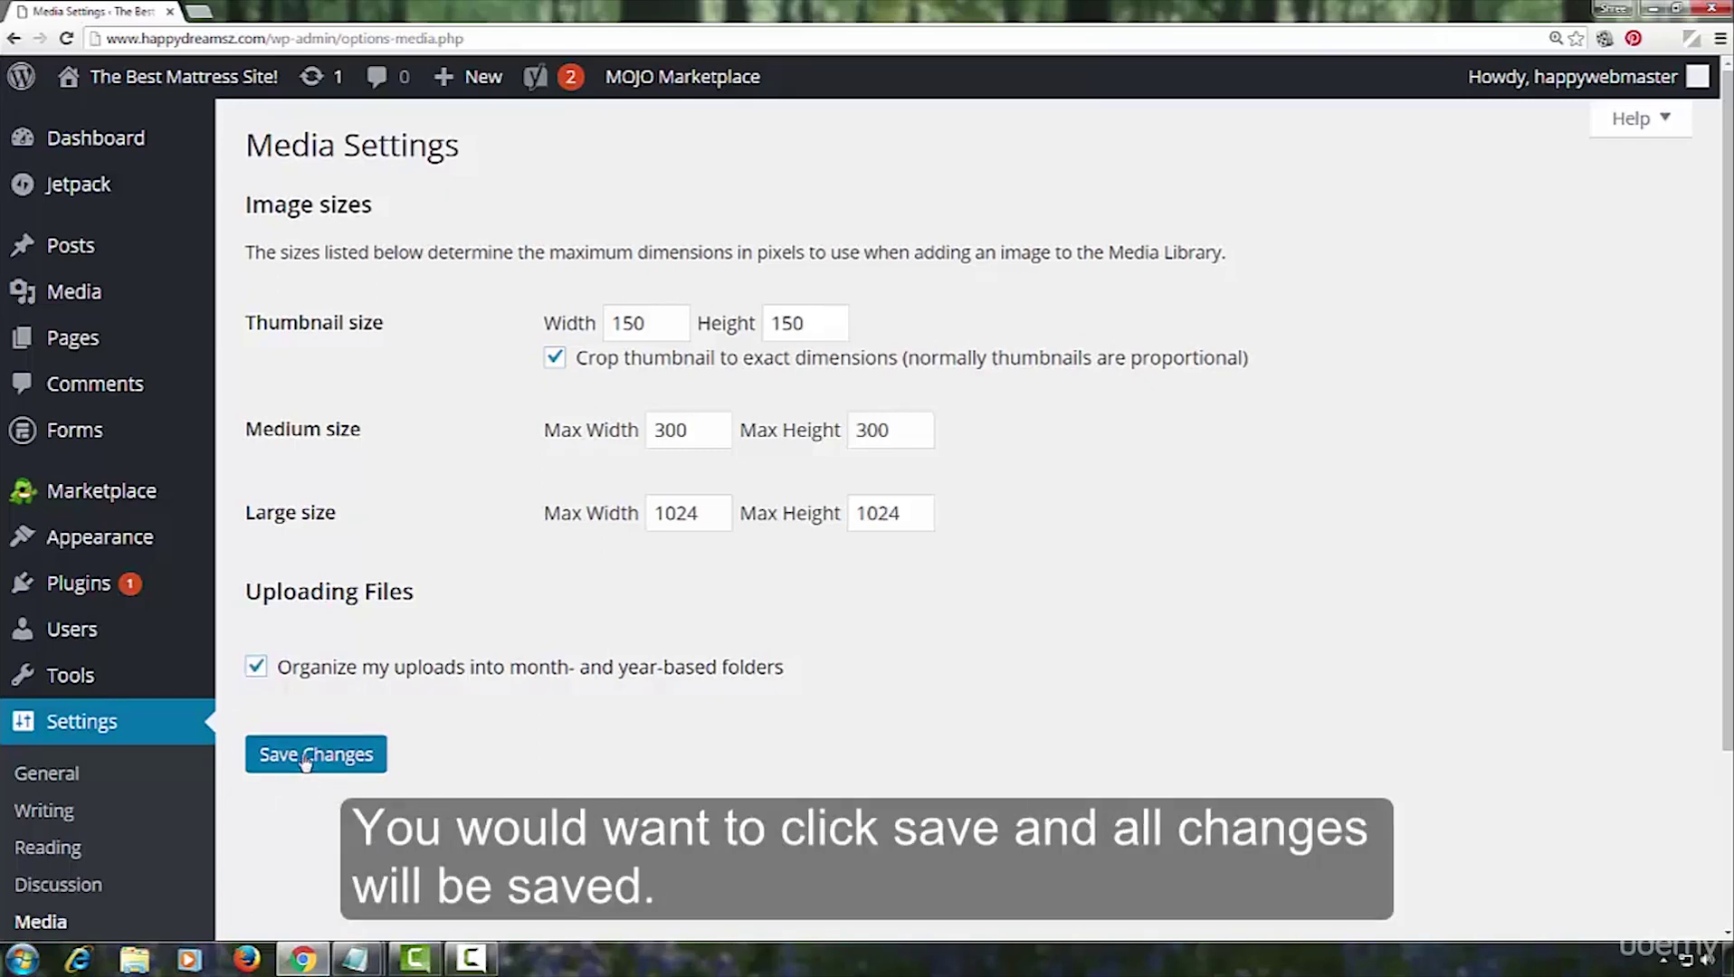